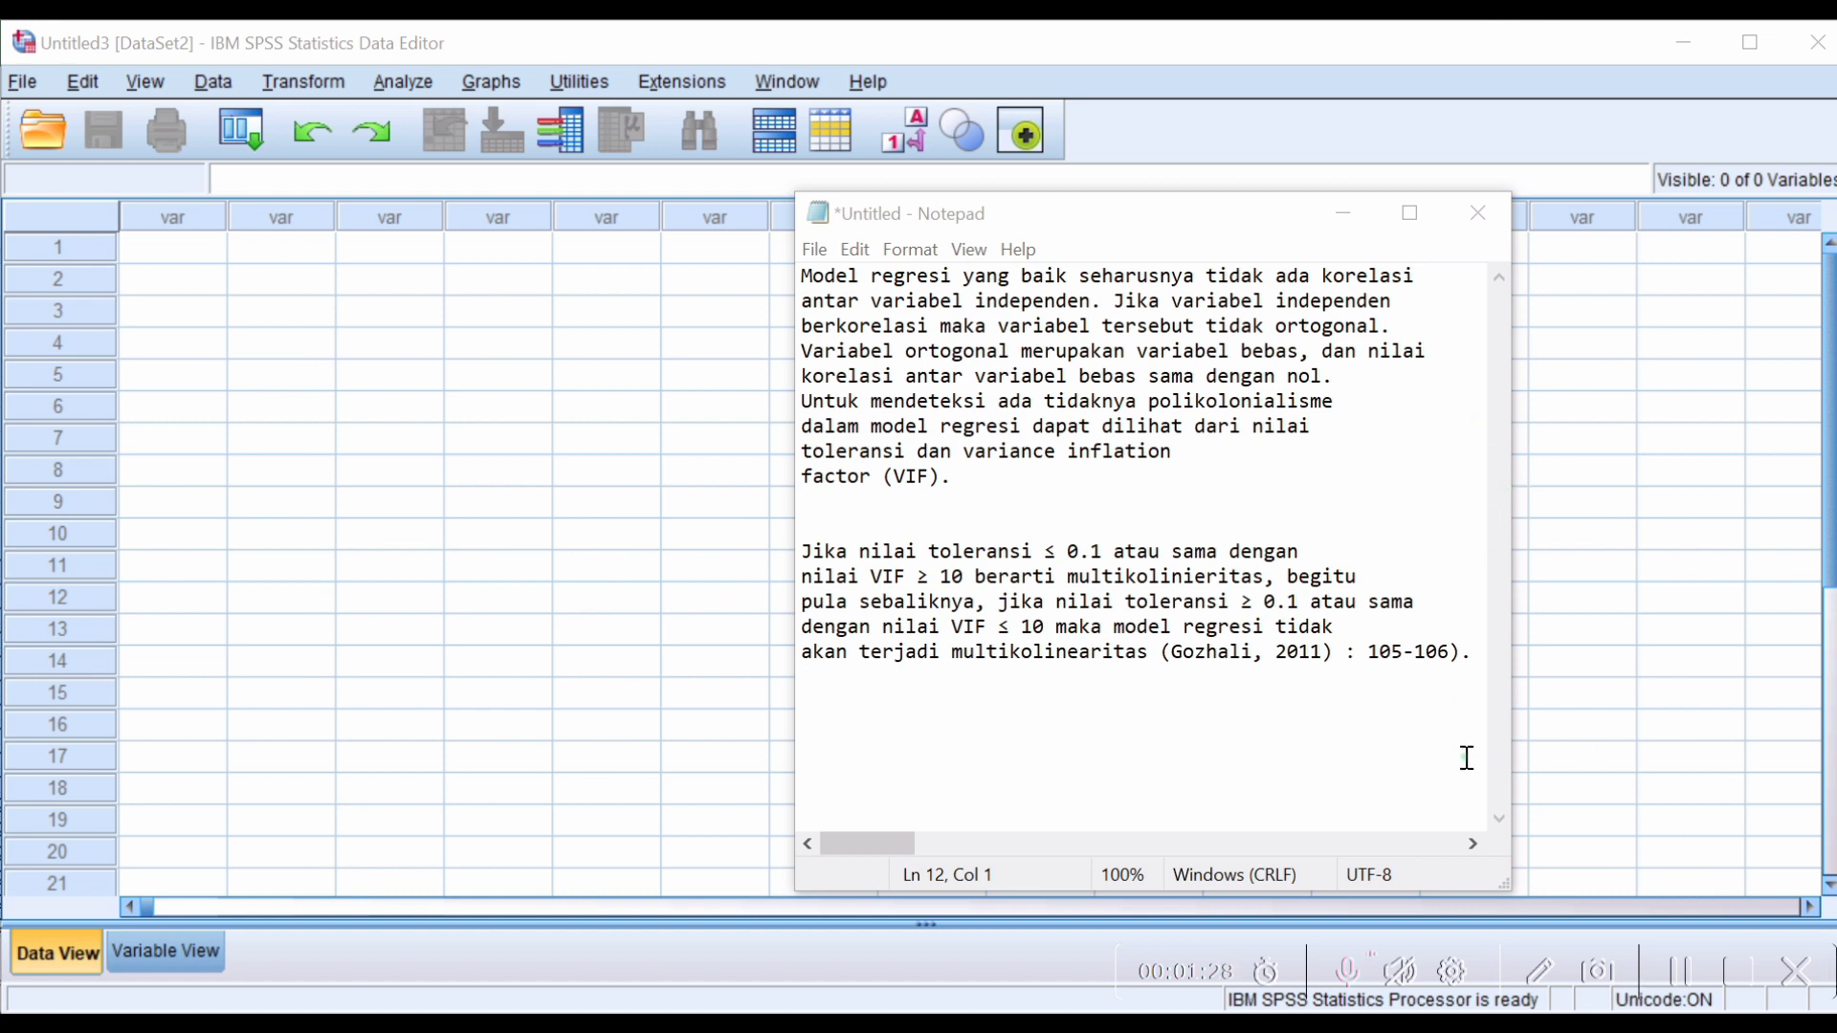
Minimize the Notepad notes and copy the selected X1, X2, X3 and Y values from Sheet3 of the kUISIONER 2 workbook in Excel
left_click(1500, 818)
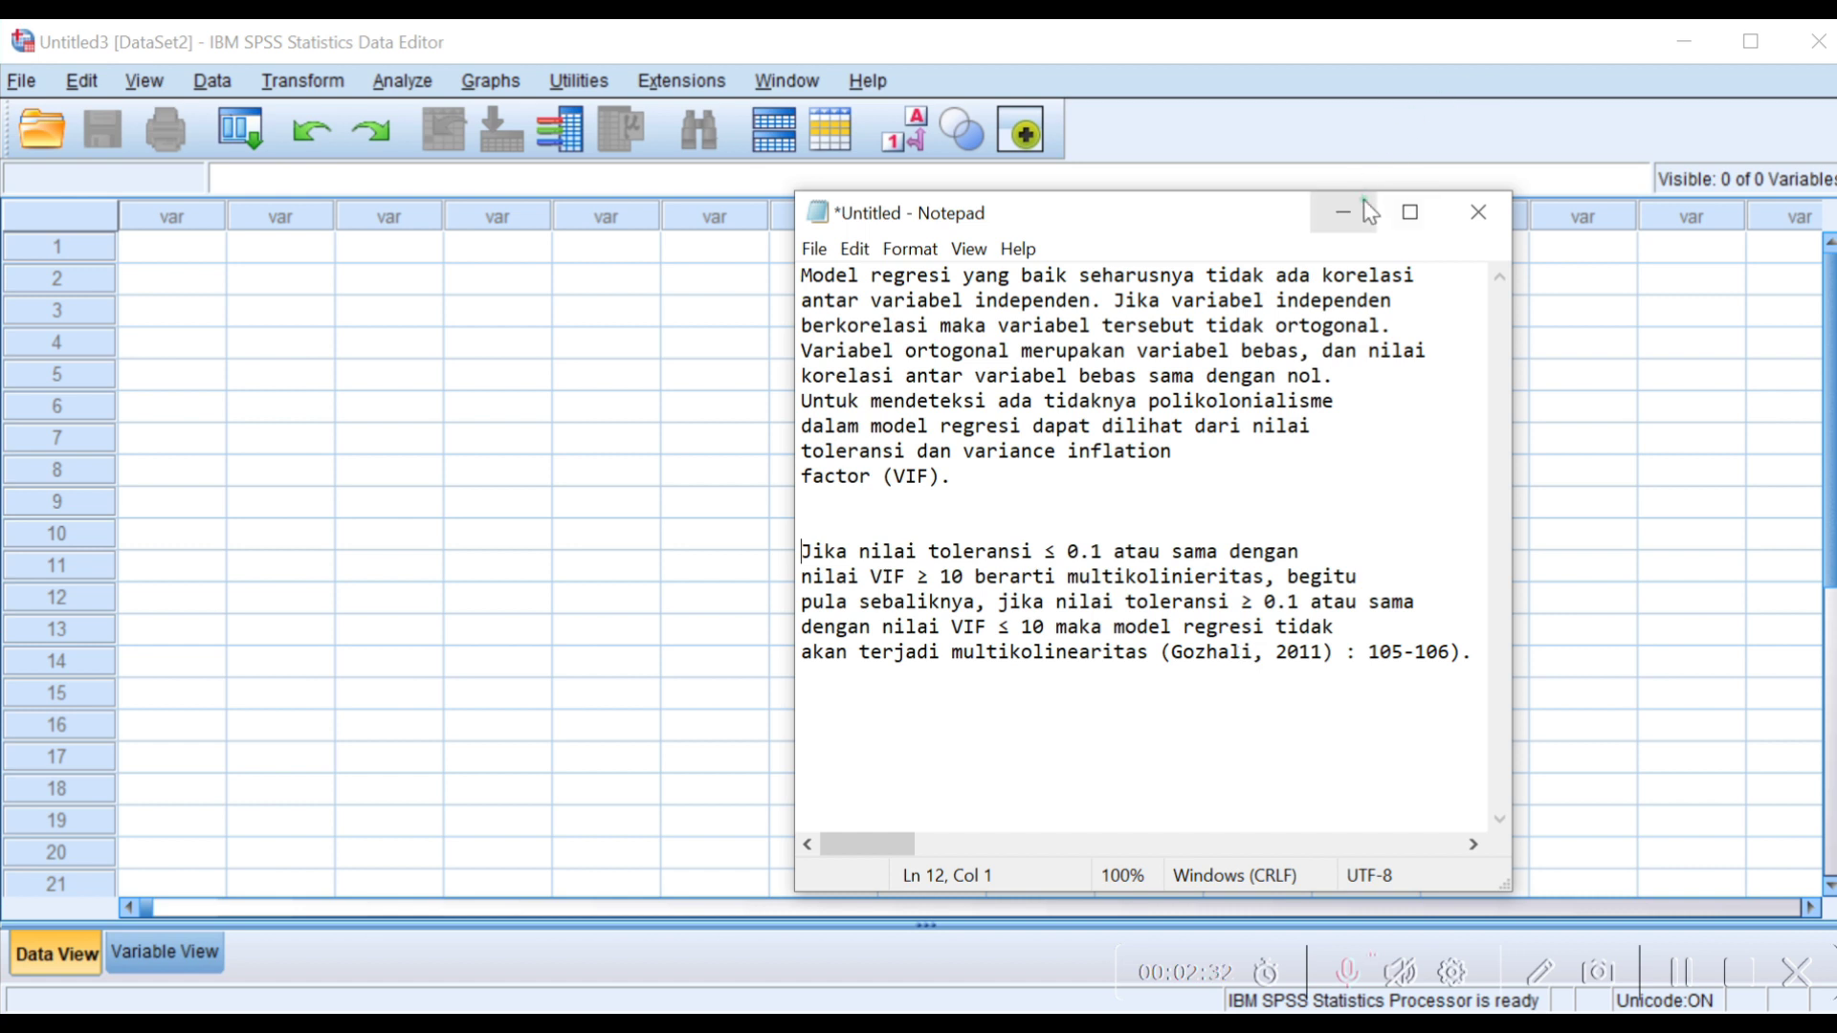
left_click(1339, 220)
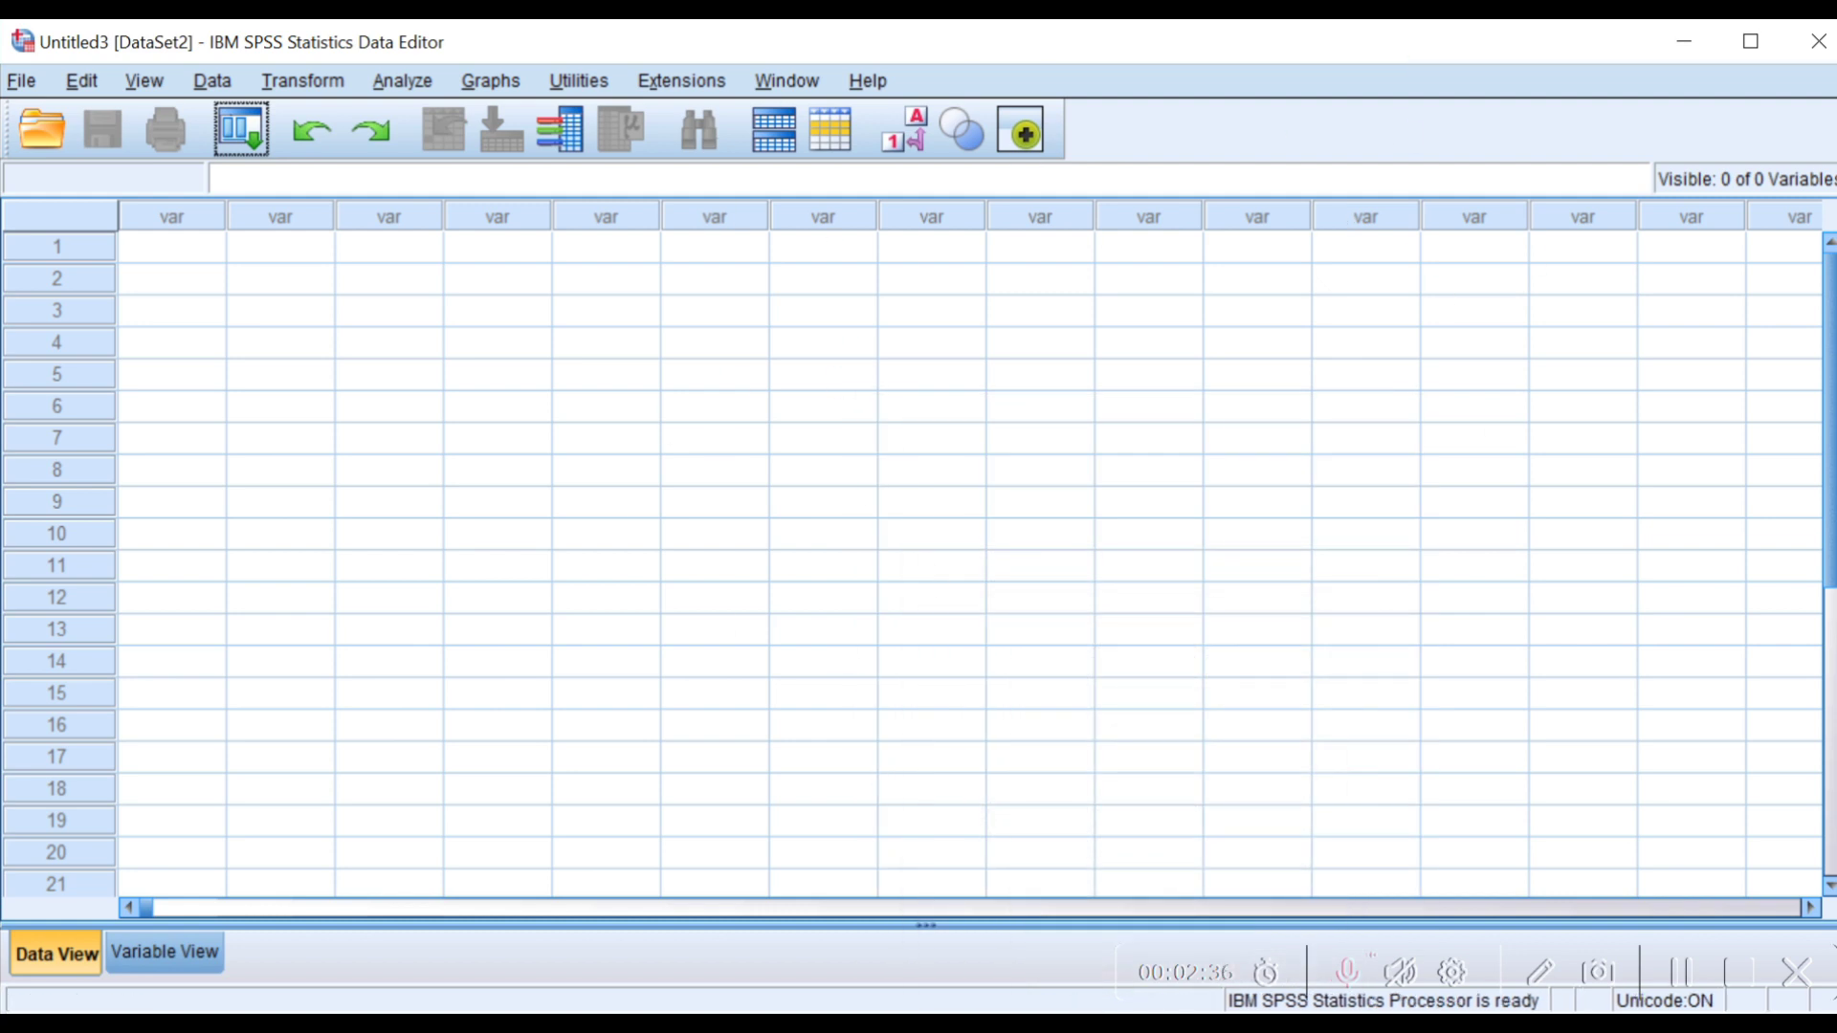
mouse_move(865, 1010)
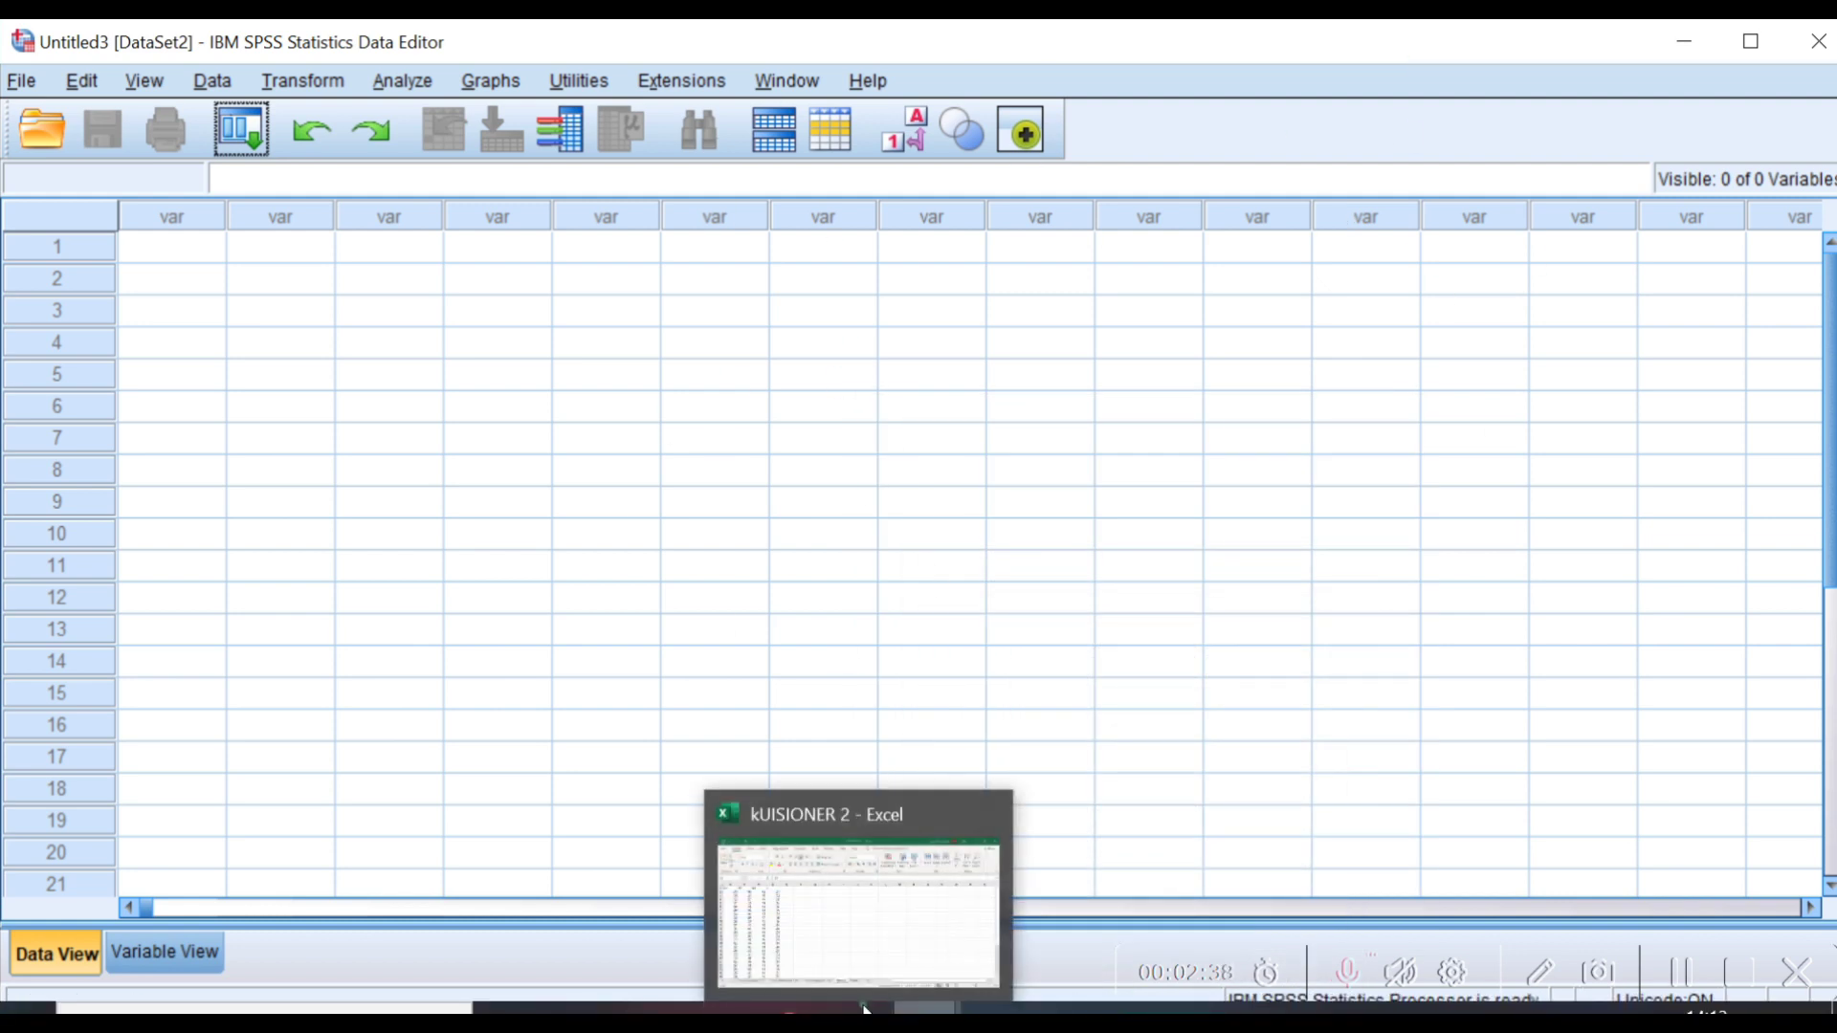
left_click(834, 951)
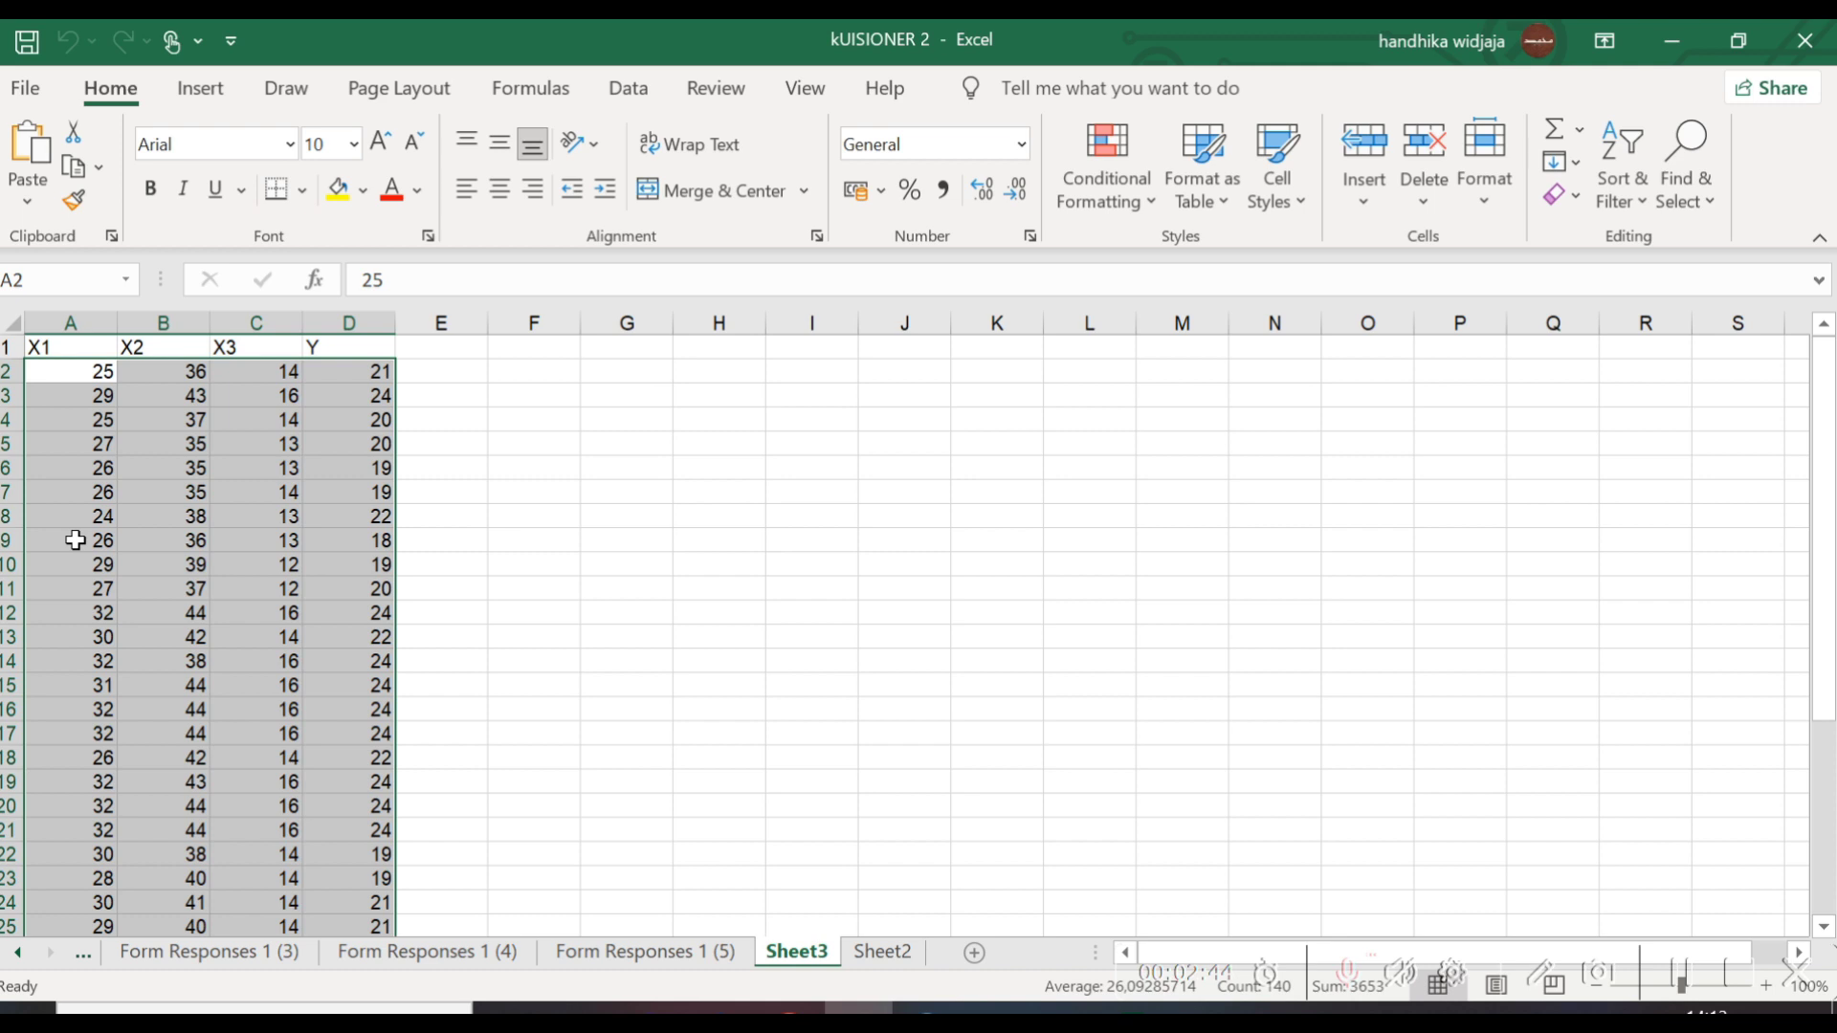
right_click(182, 486)
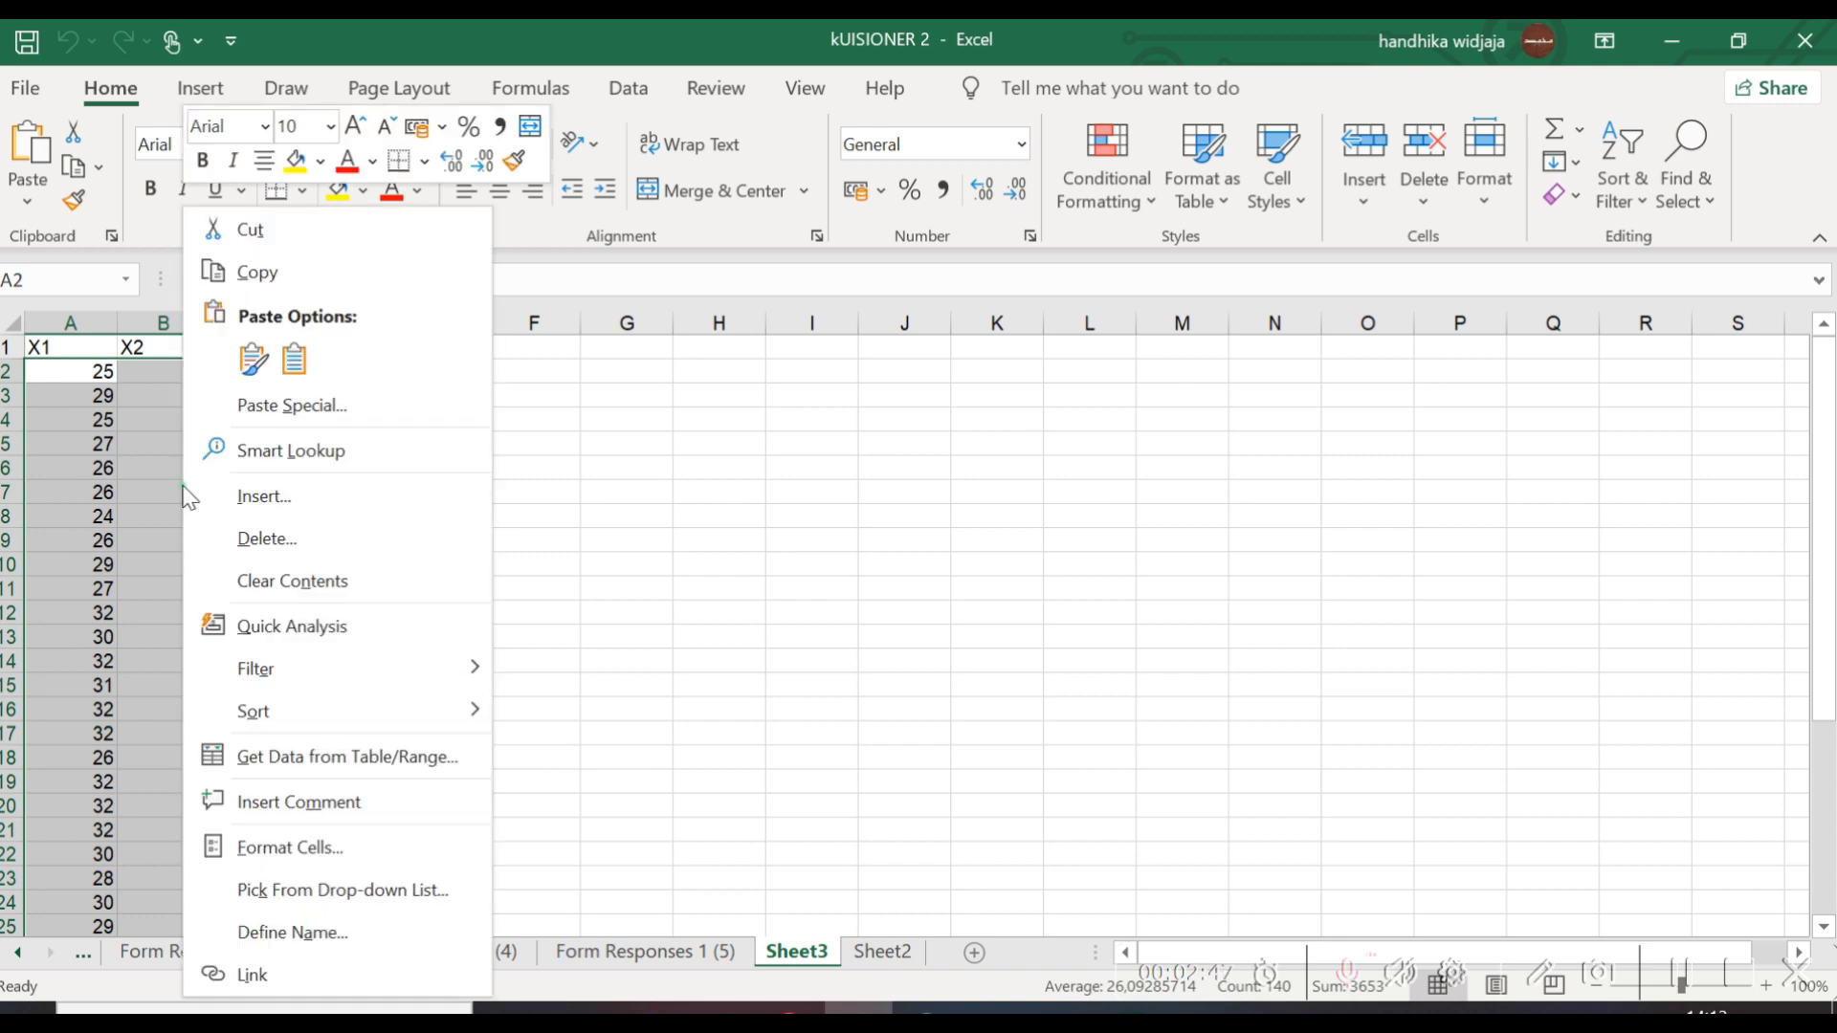
left_click(308, 293)
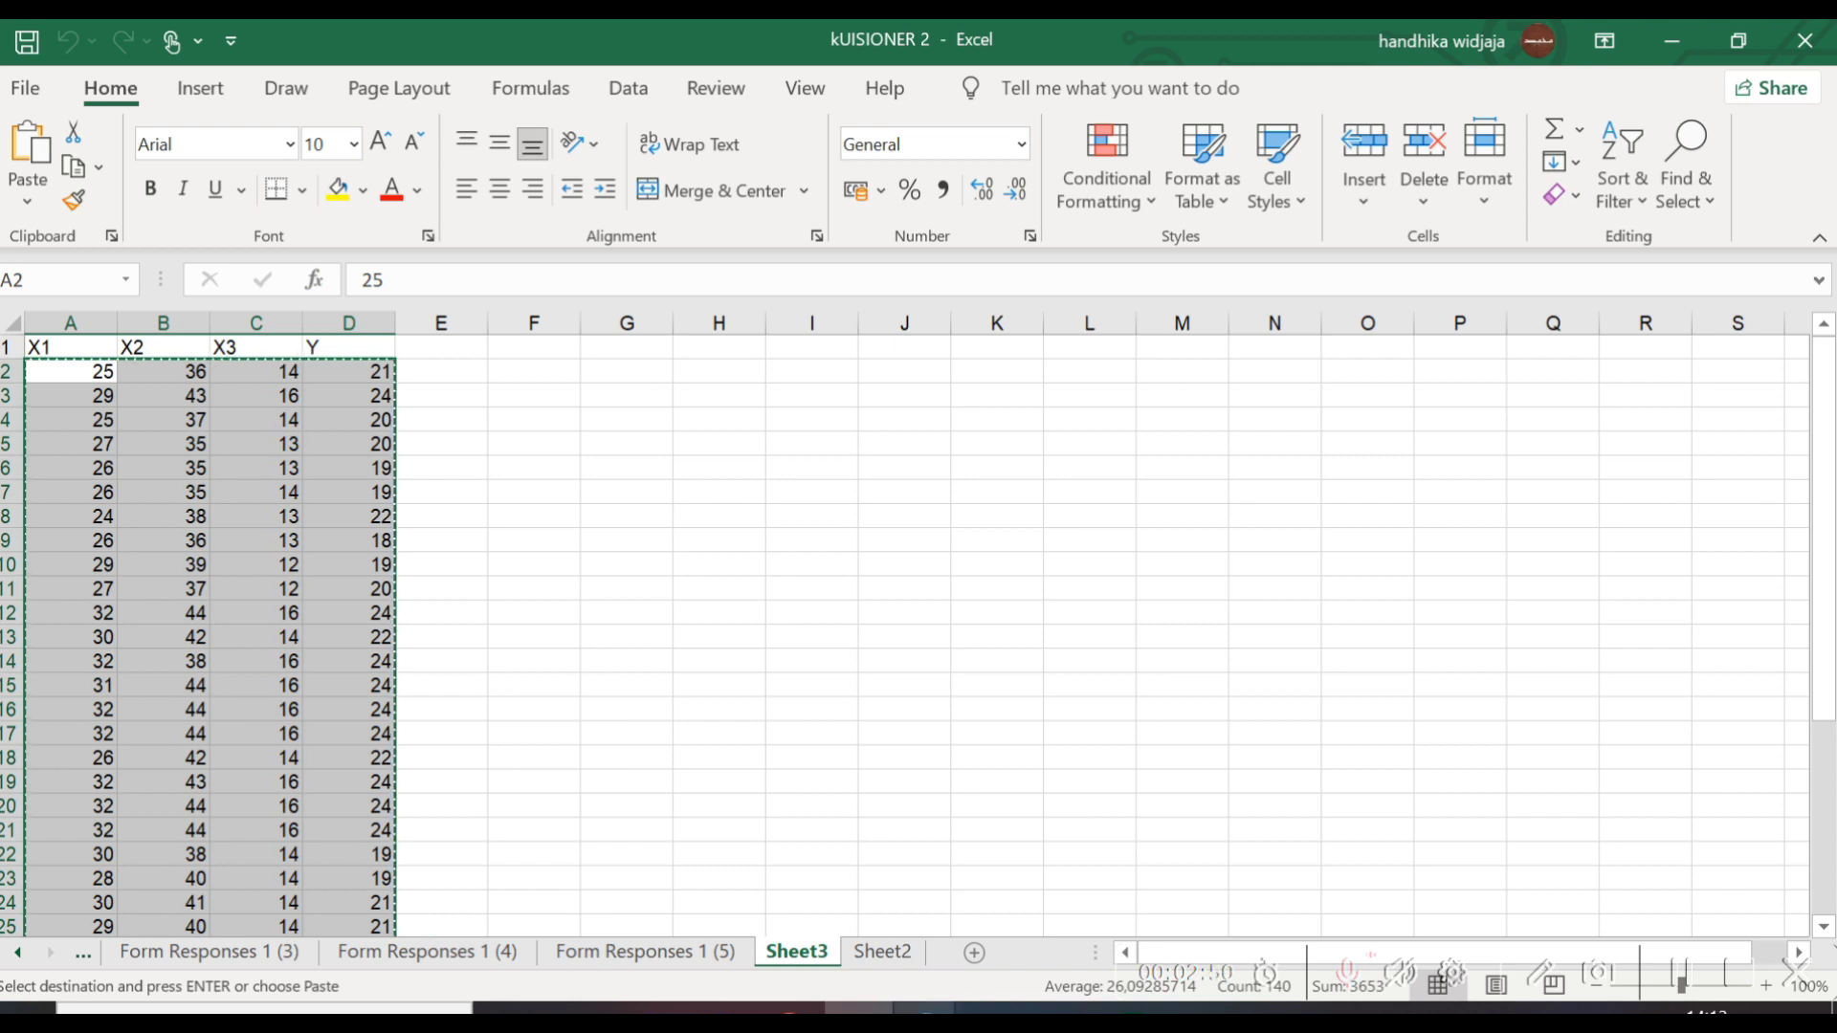
Switch to the empty SPSS data set and paste the copied values starting at the first cell of row 1
mouse_move(927, 1009)
left_click(1079, 905)
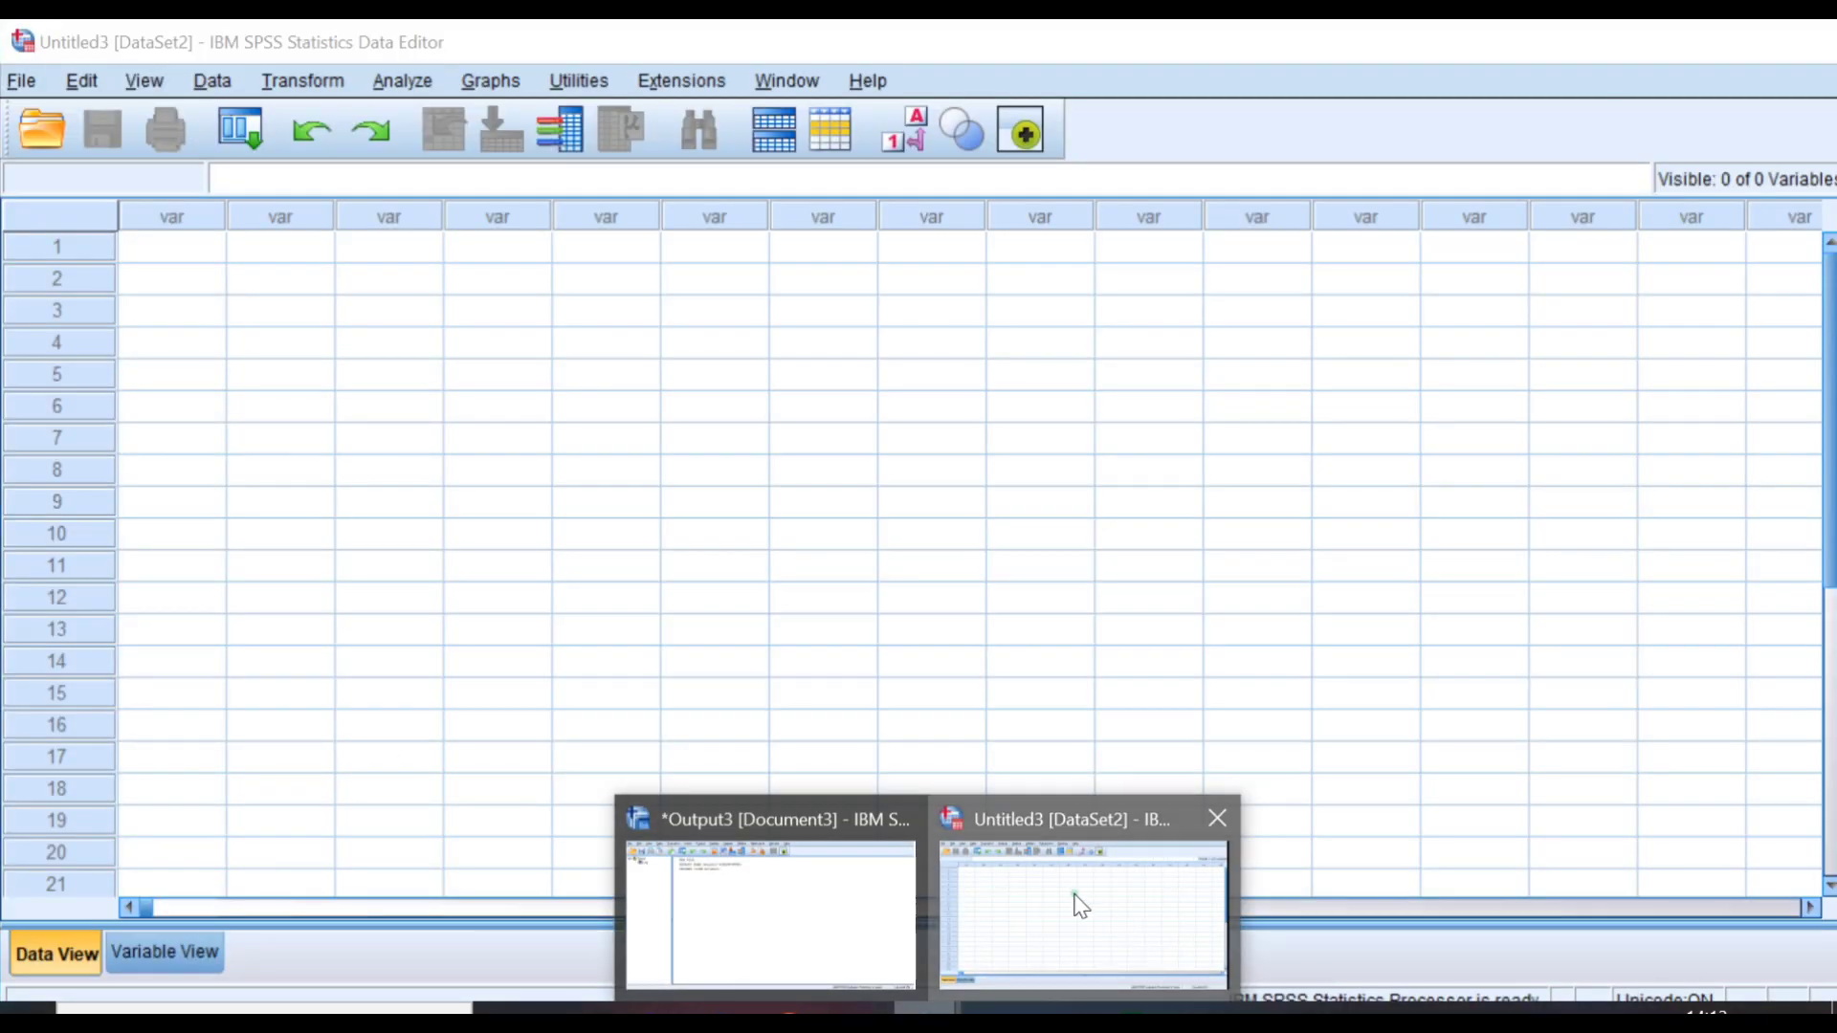
left_click(158, 251)
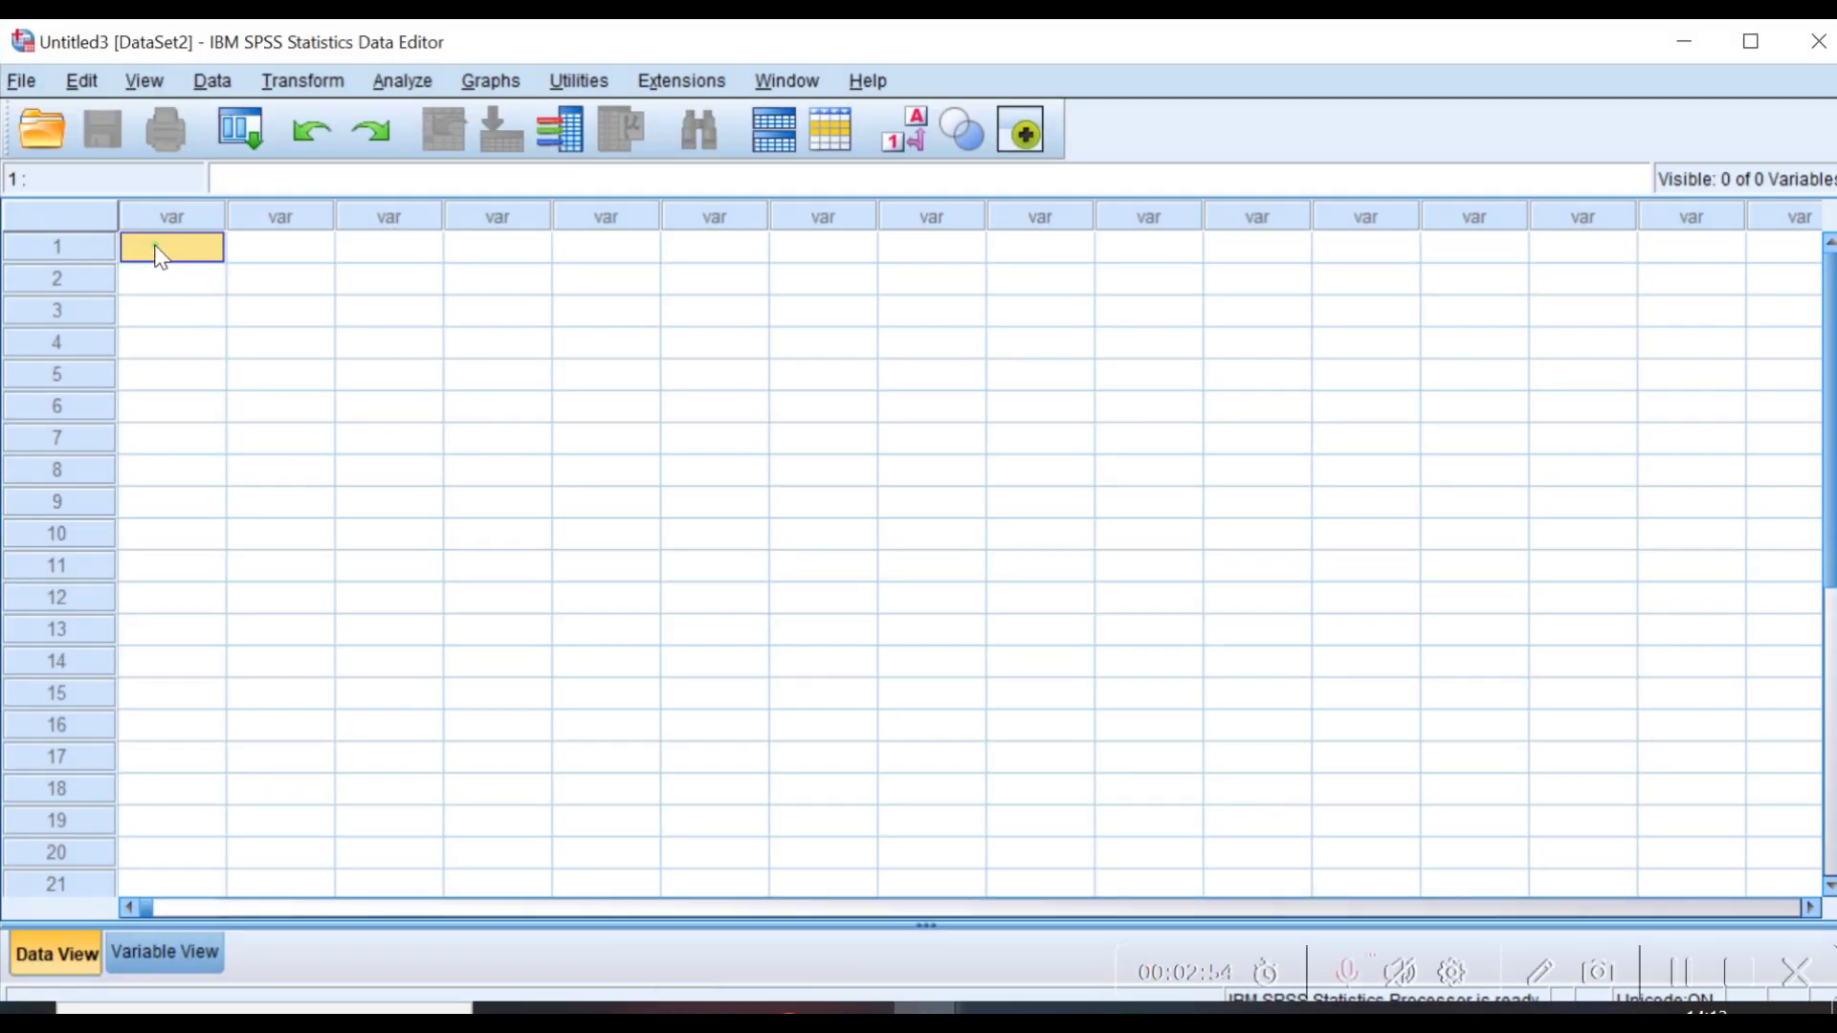
right_click(155, 246)
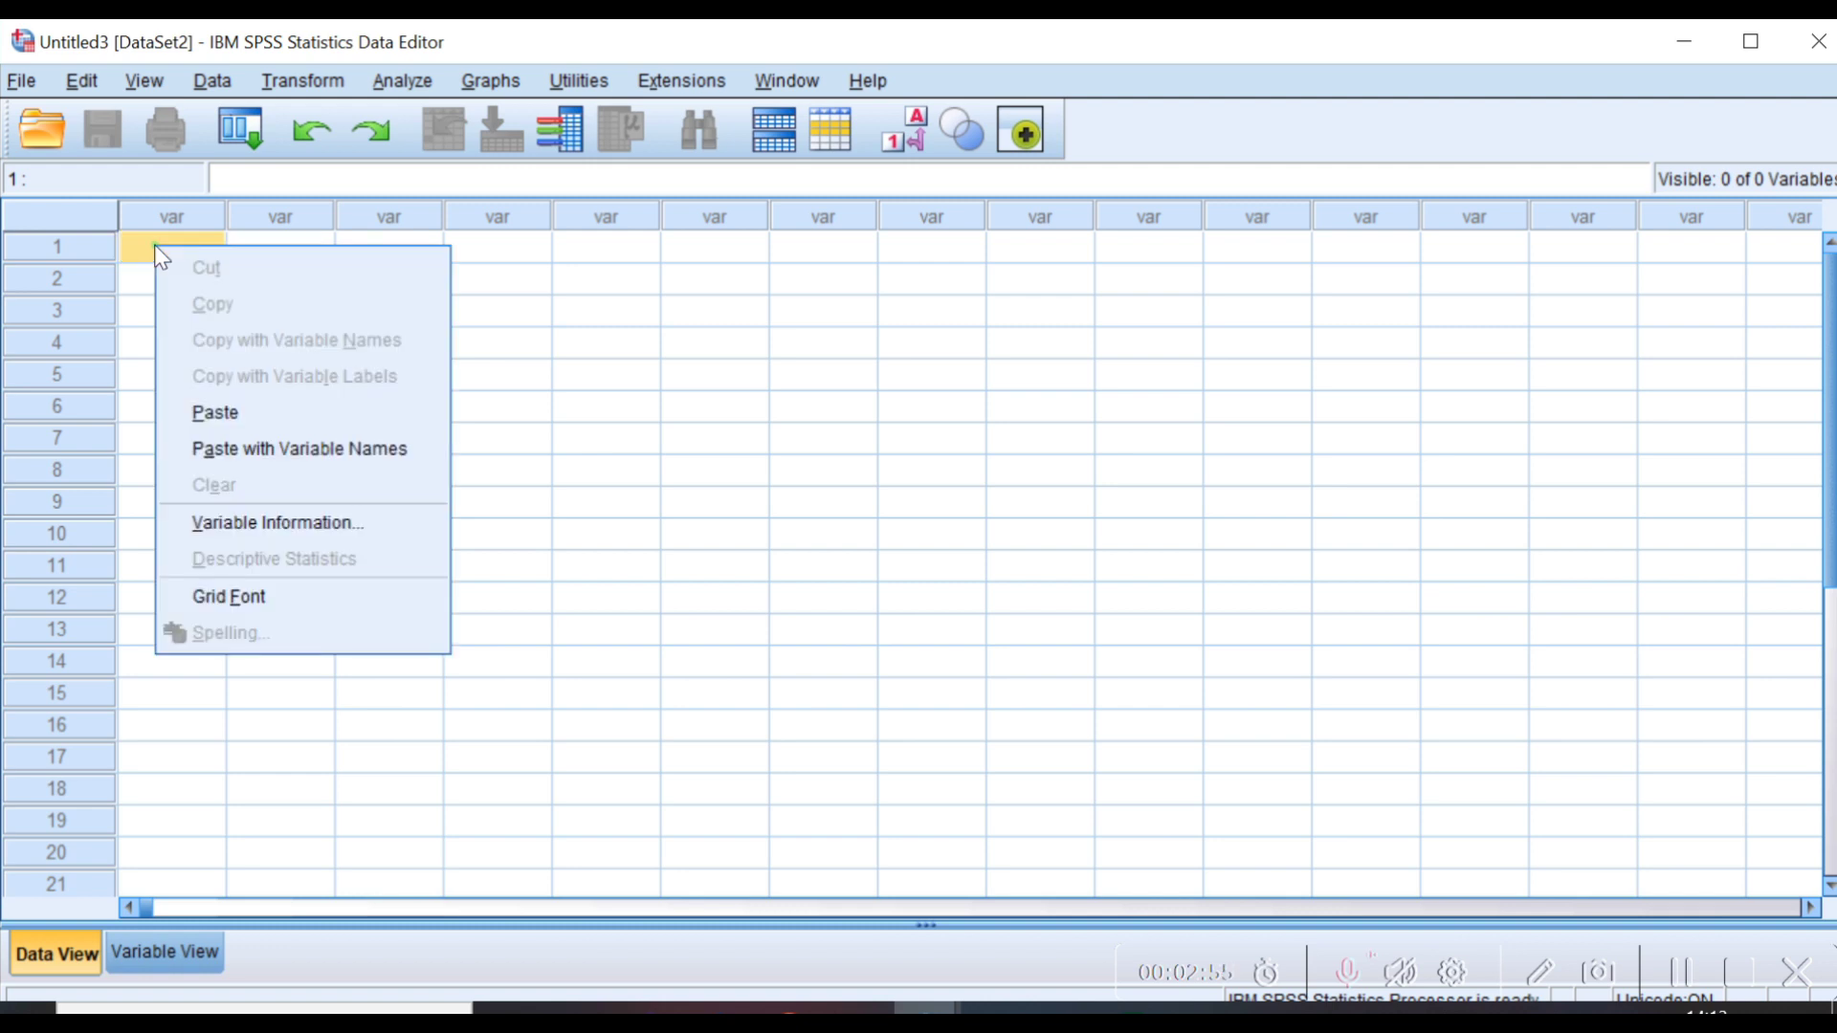
left_click(234, 422)
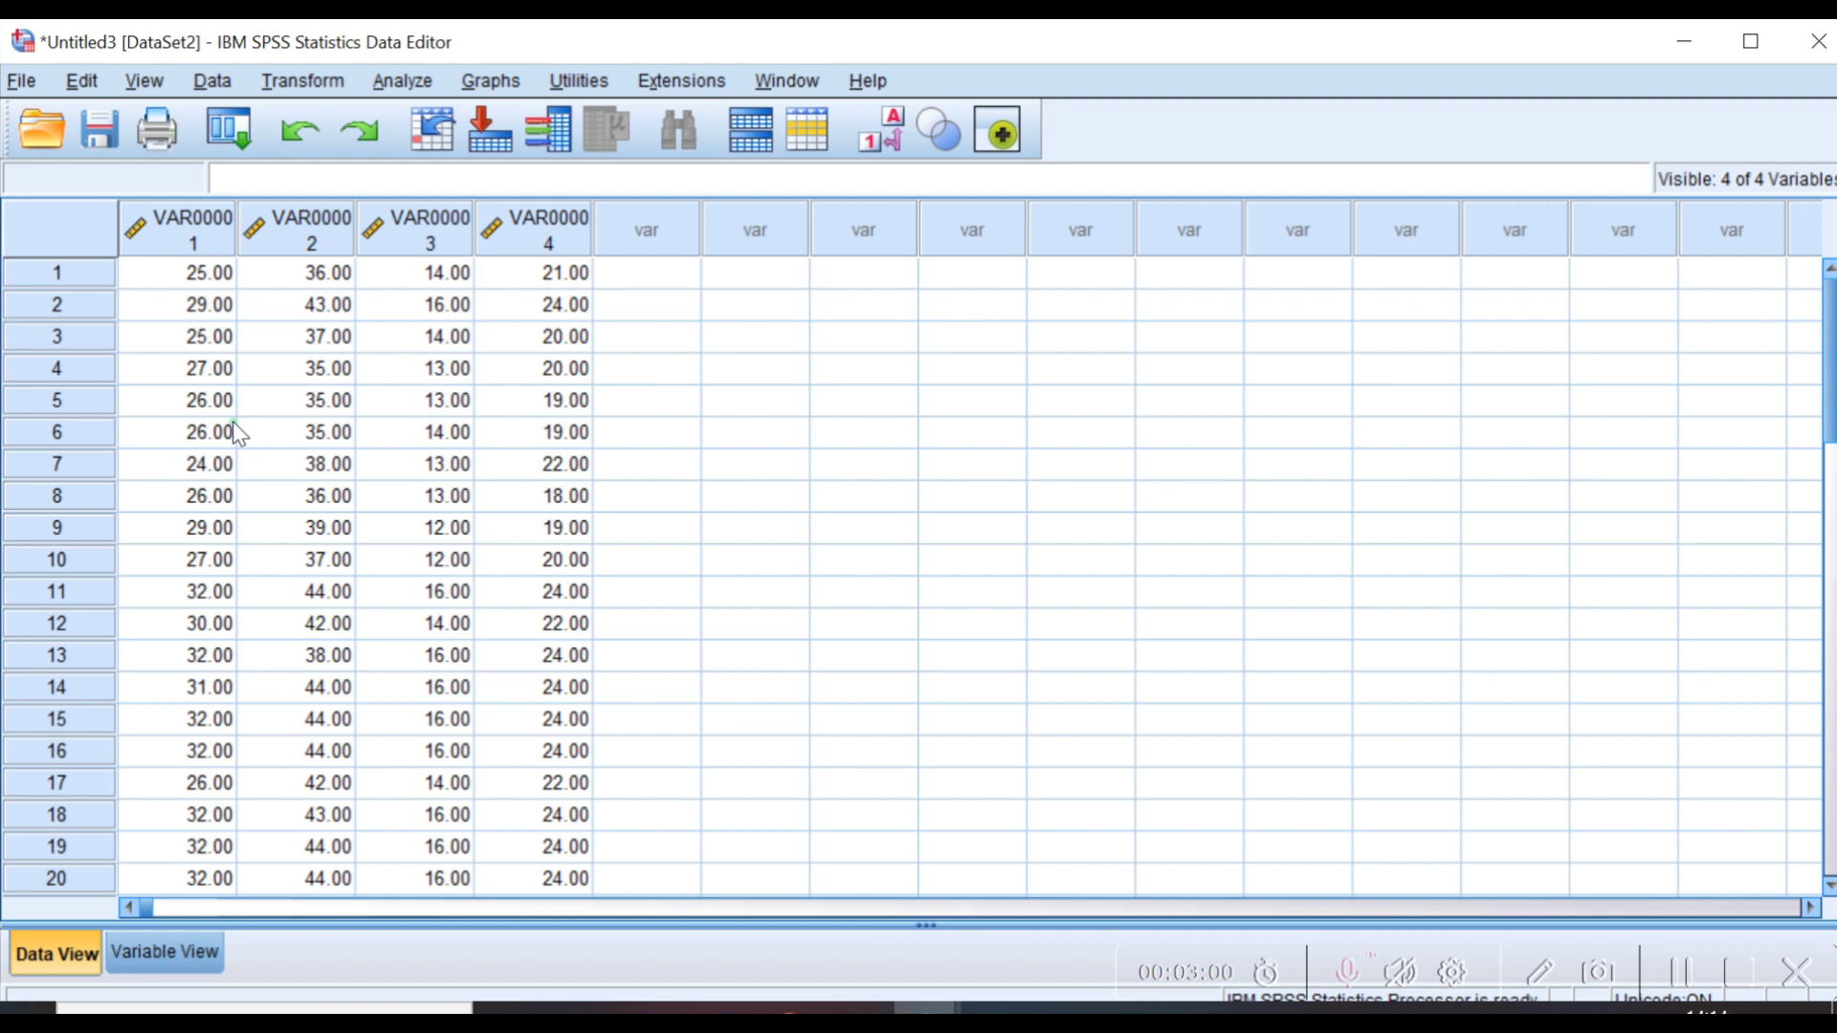
Rename the four variables in Variable View as X1, X2, X3 and Y
left_click(150, 950)
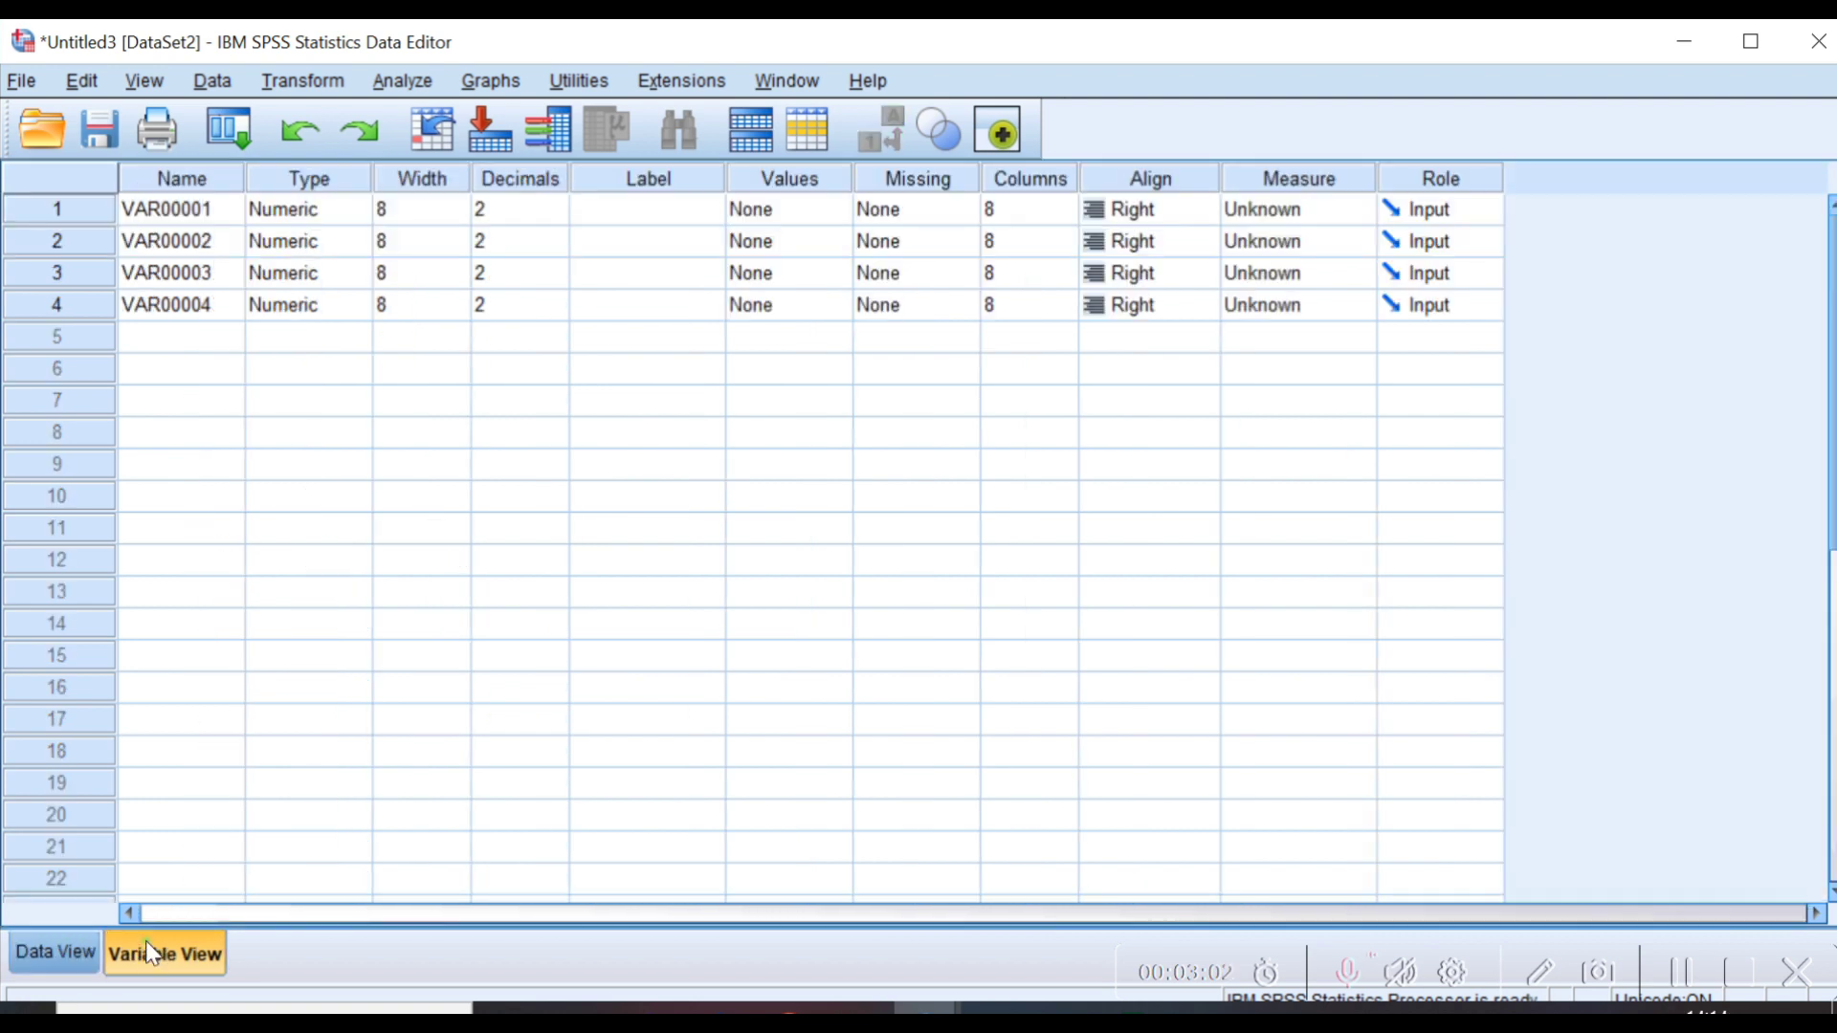
left_click(226, 220)
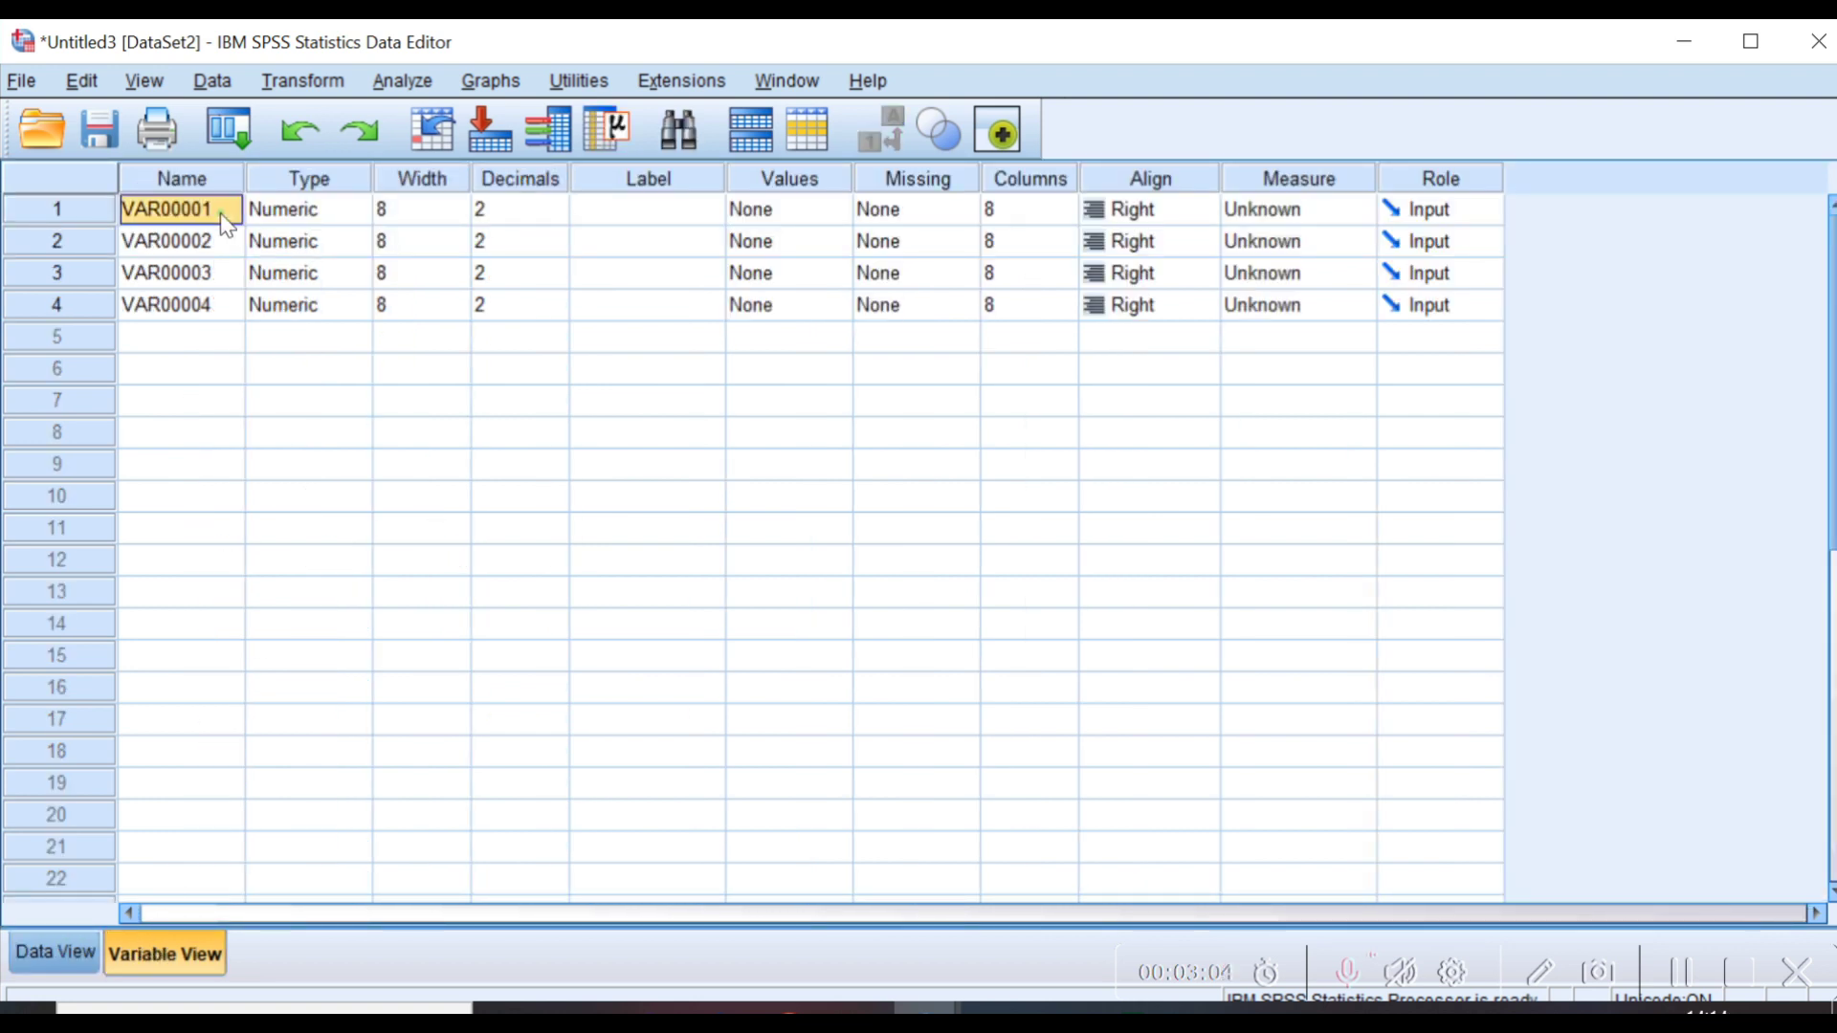
type("X")
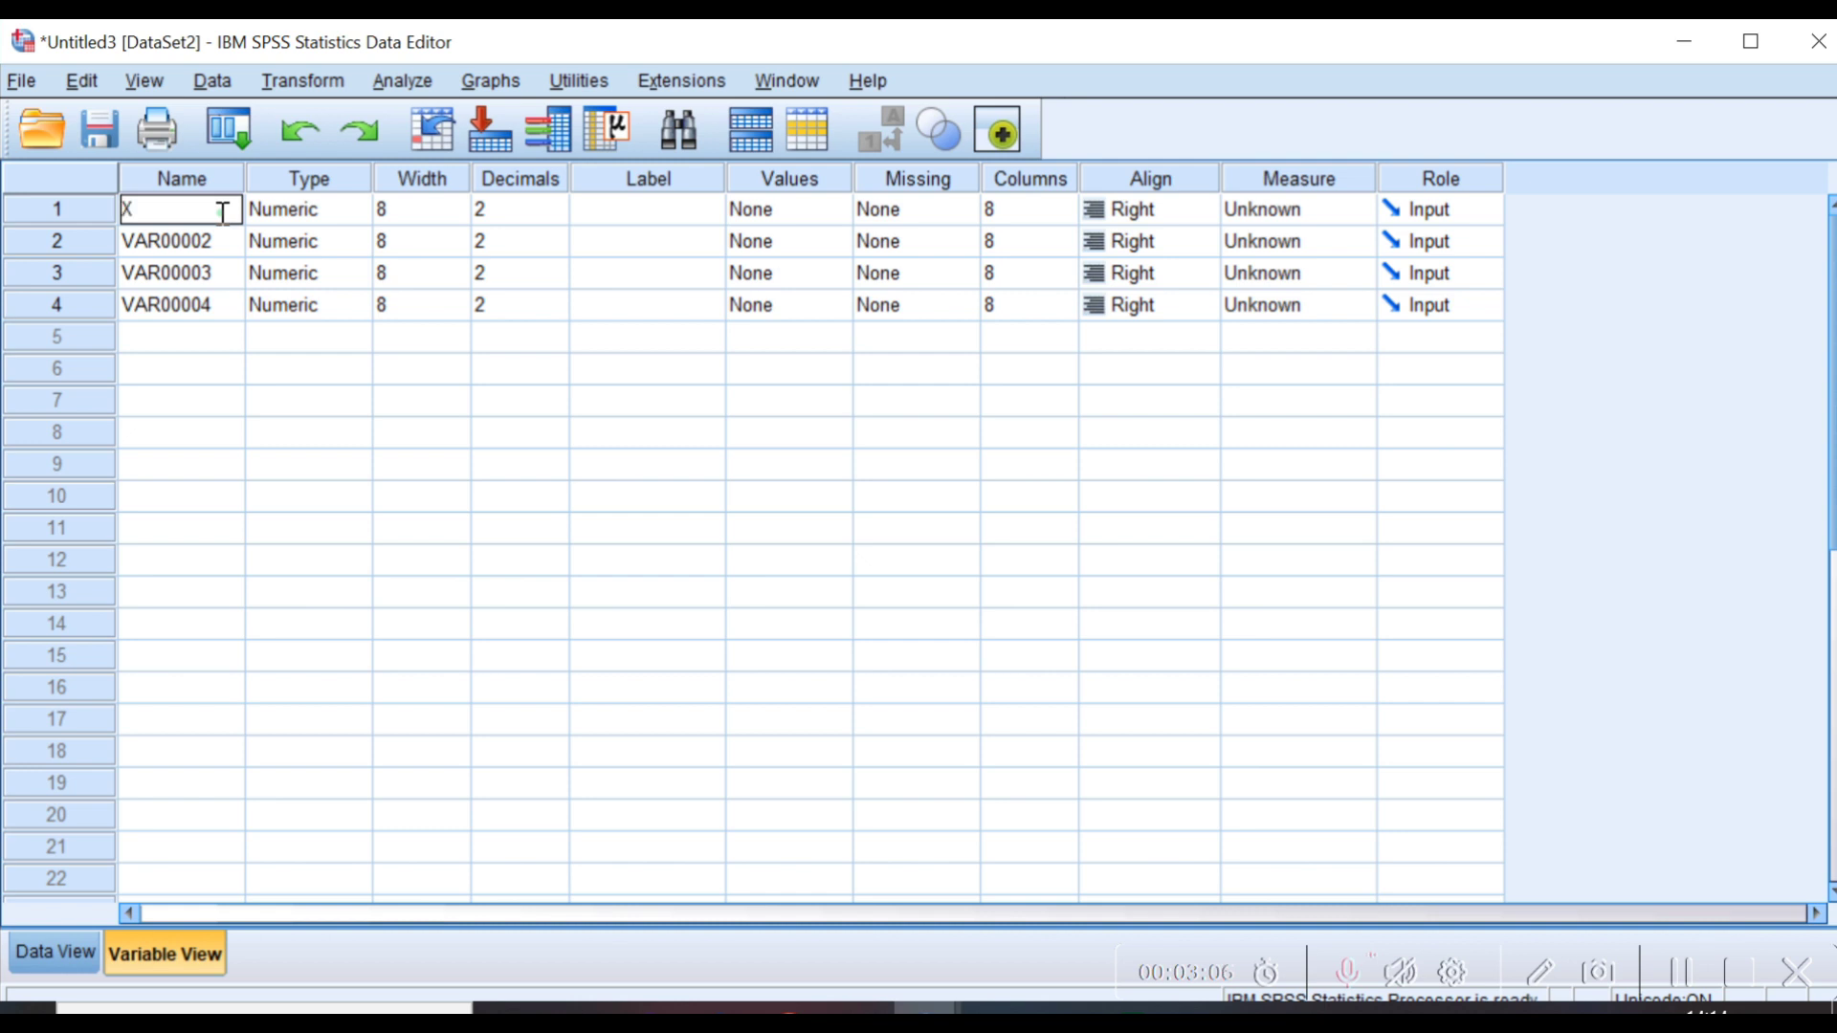
type("1")
left_click(194, 243)
type("X2")
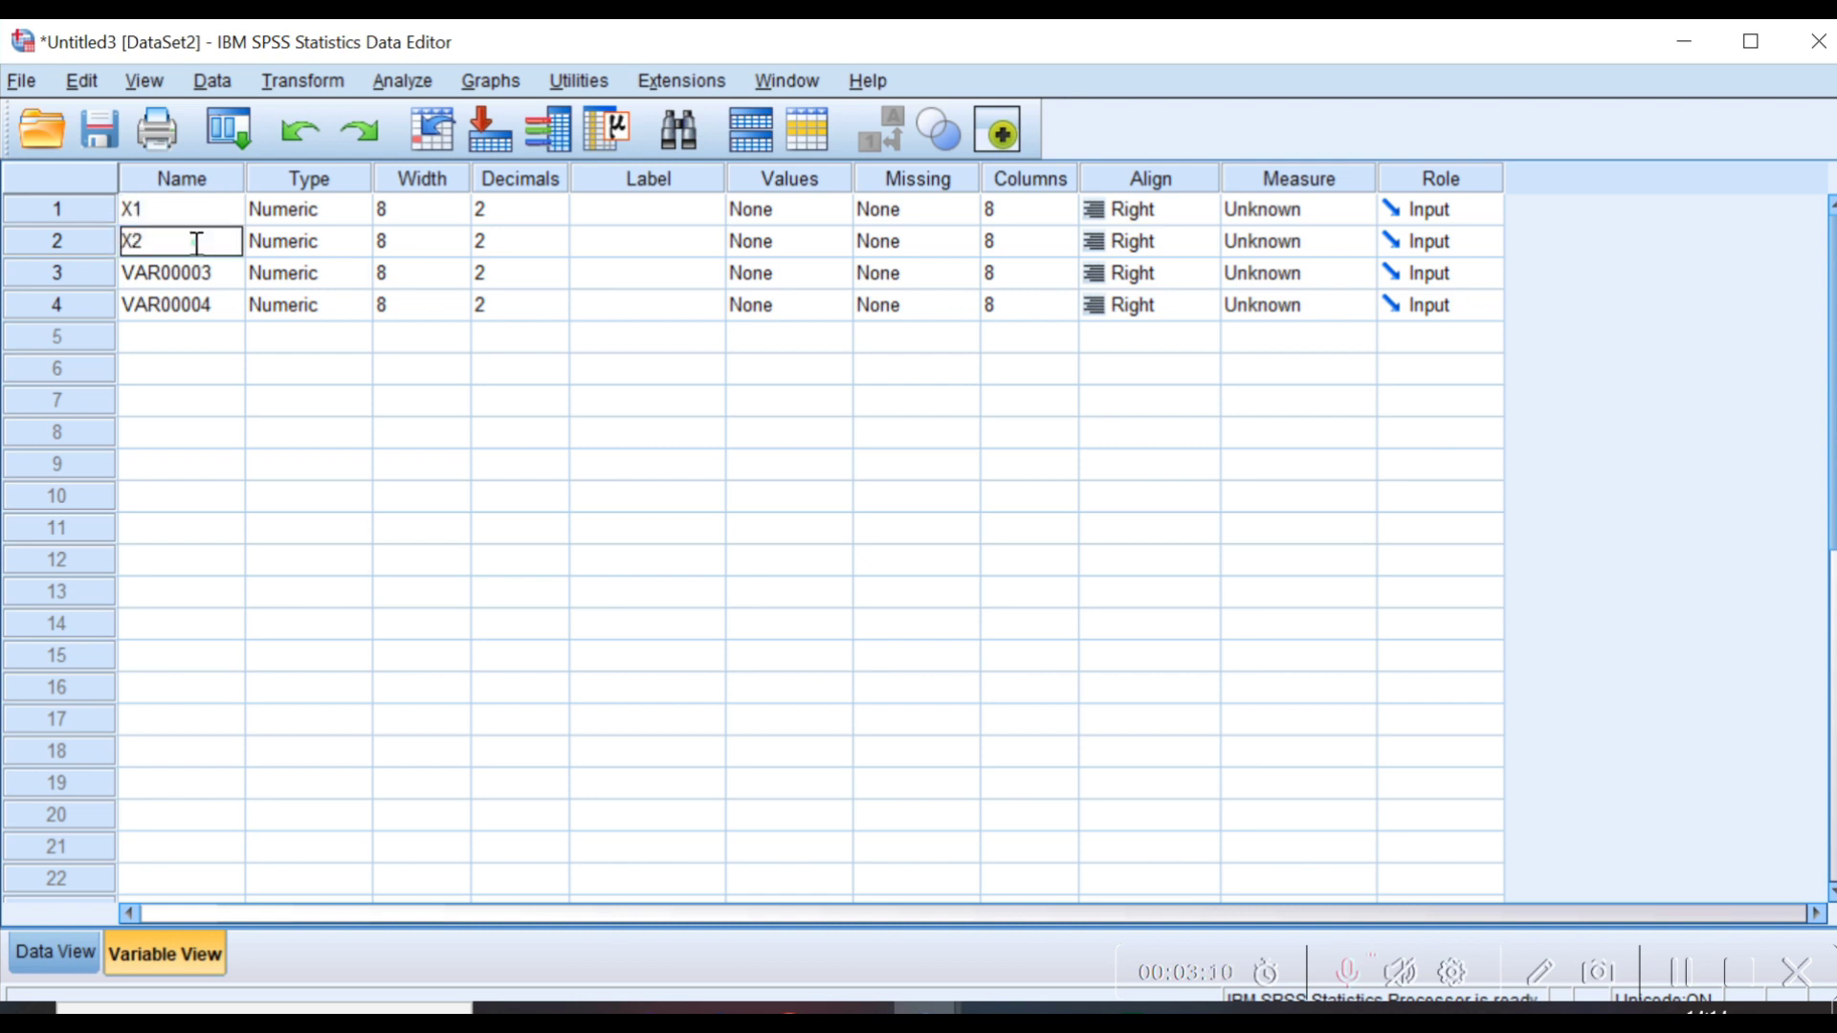
left_click(191, 270)
type("X")
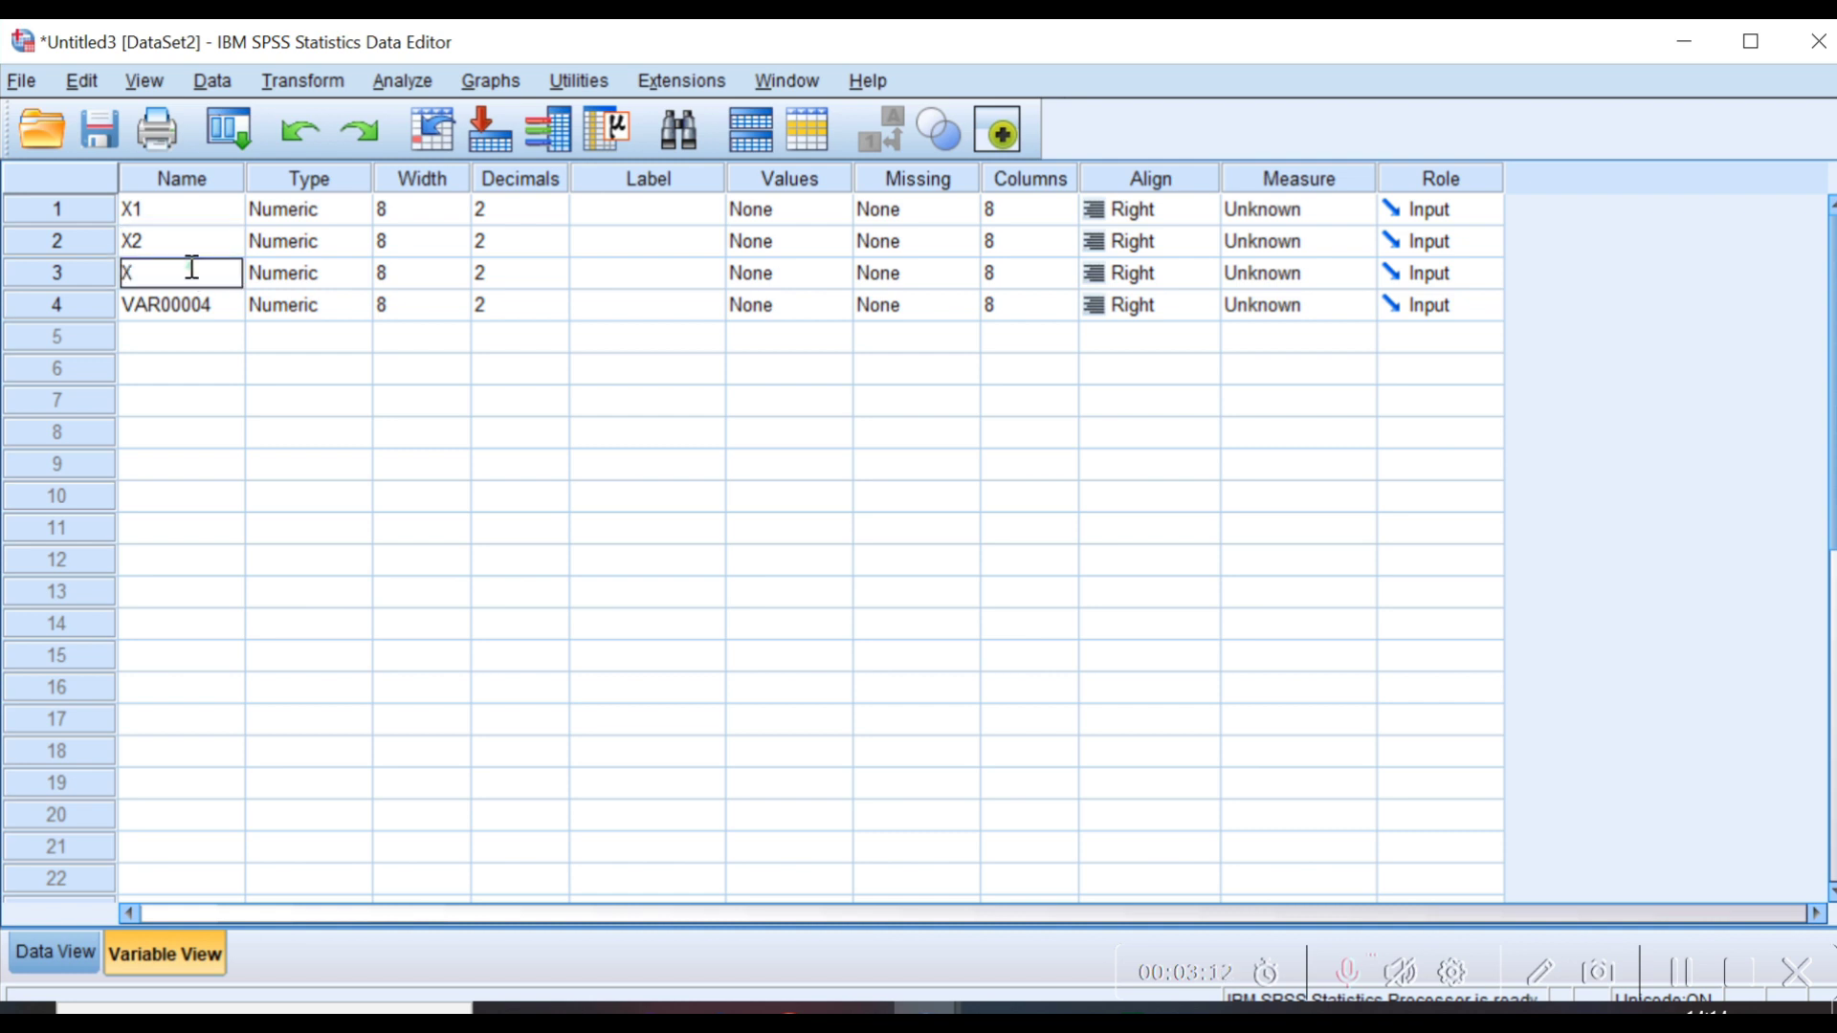
type("3")
left_click(183, 319)
type("Y")
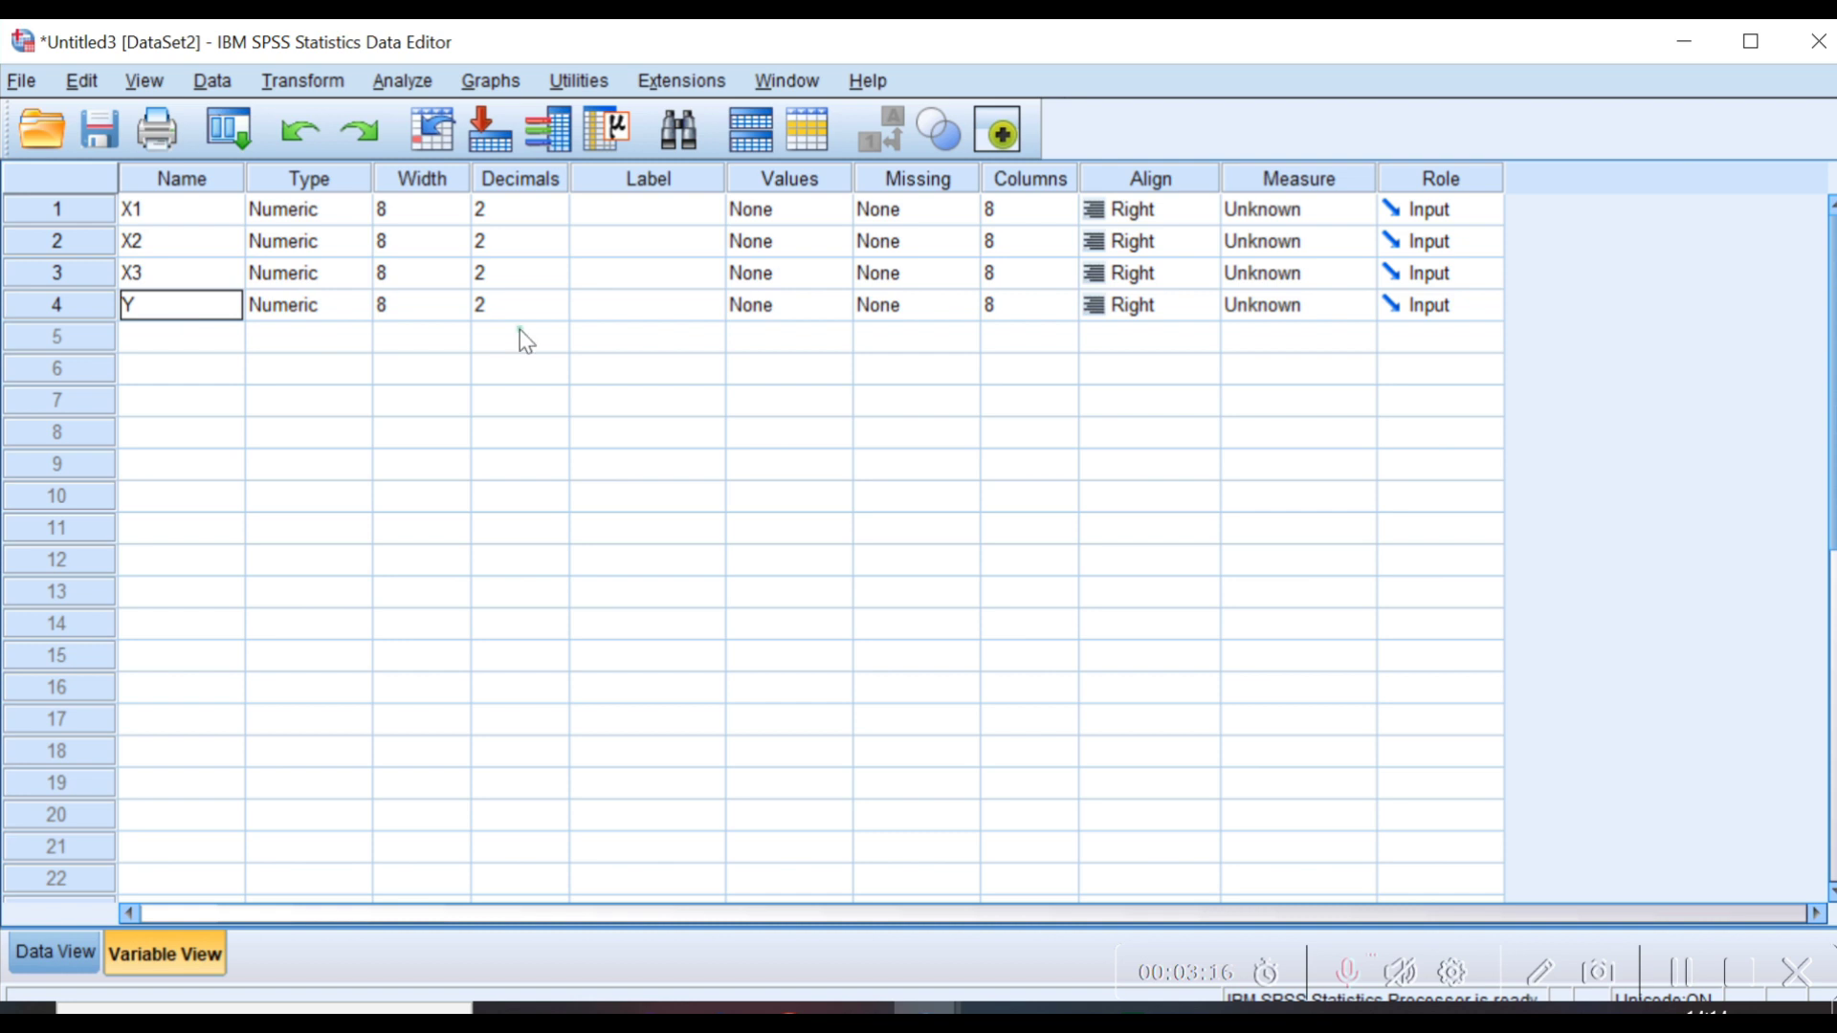
Set the number of decimals to 0 for the variables X1, X2, X3 and Y
left_click(503, 214)
left_click(555, 216)
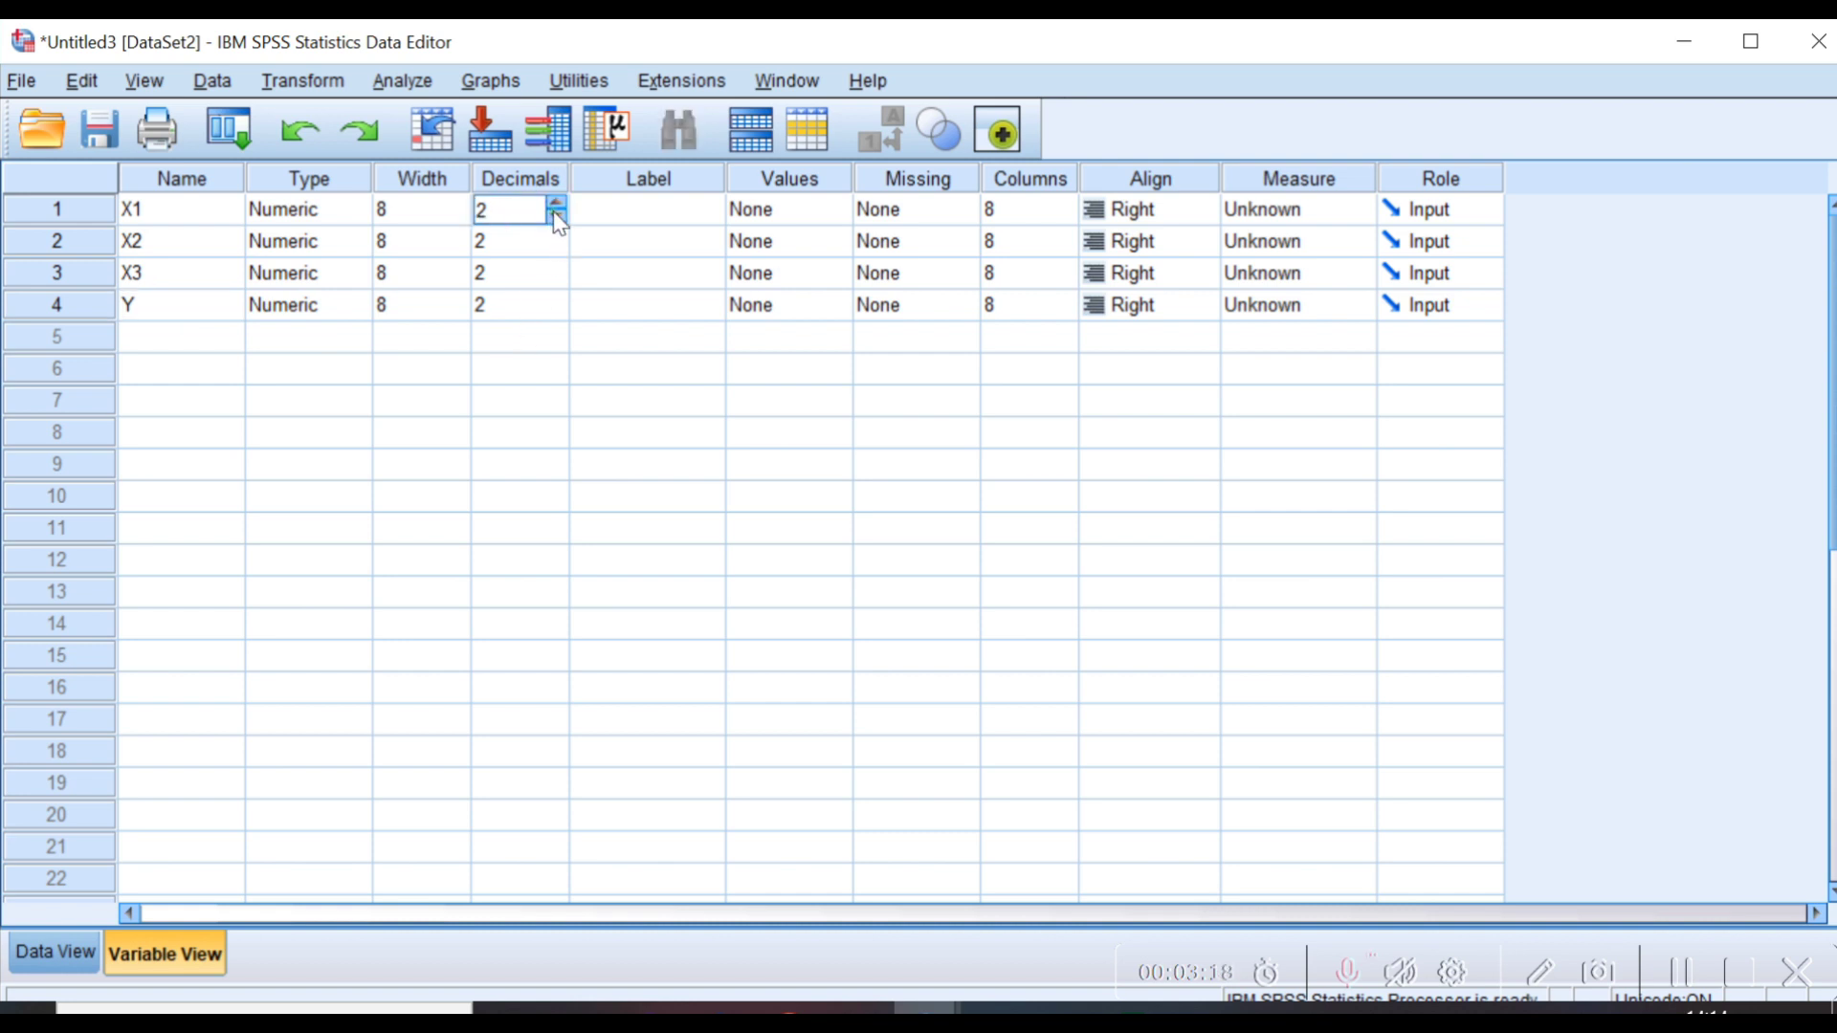
left_click(555, 217)
left_click(513, 241)
left_click(555, 248)
left_click(555, 248)
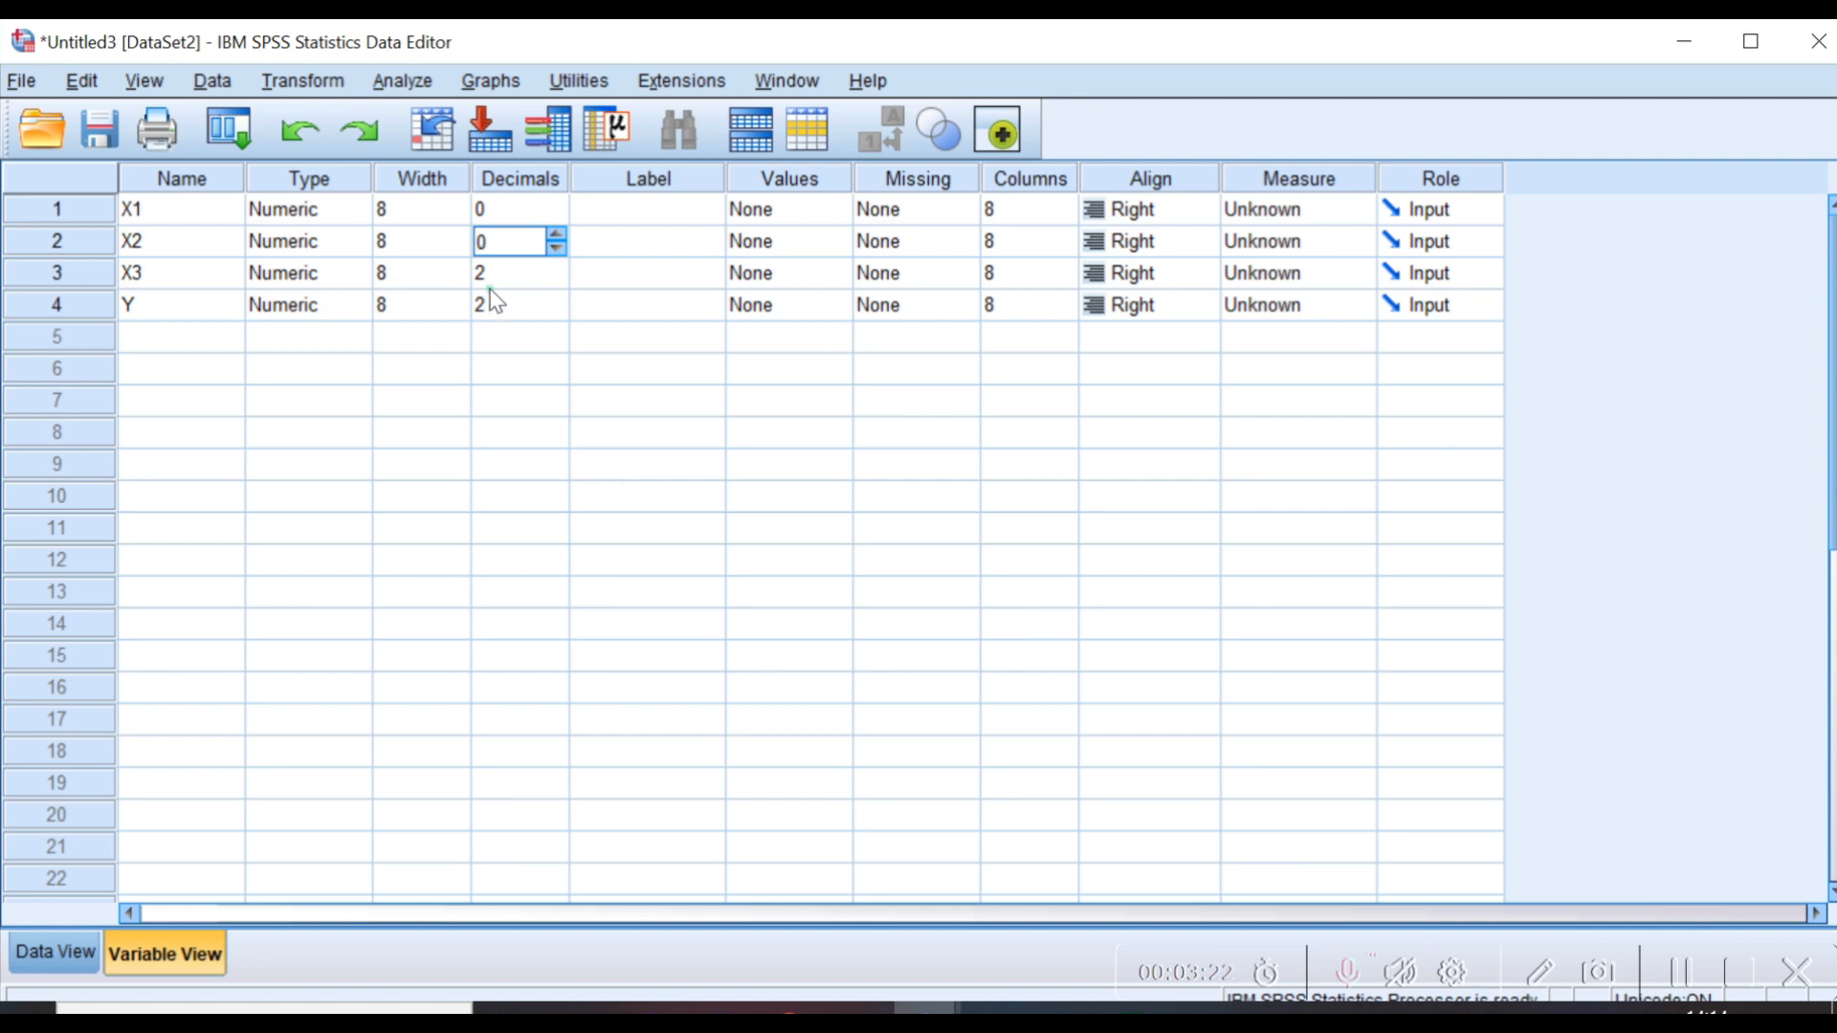
left_click(490, 275)
double_click(557, 281)
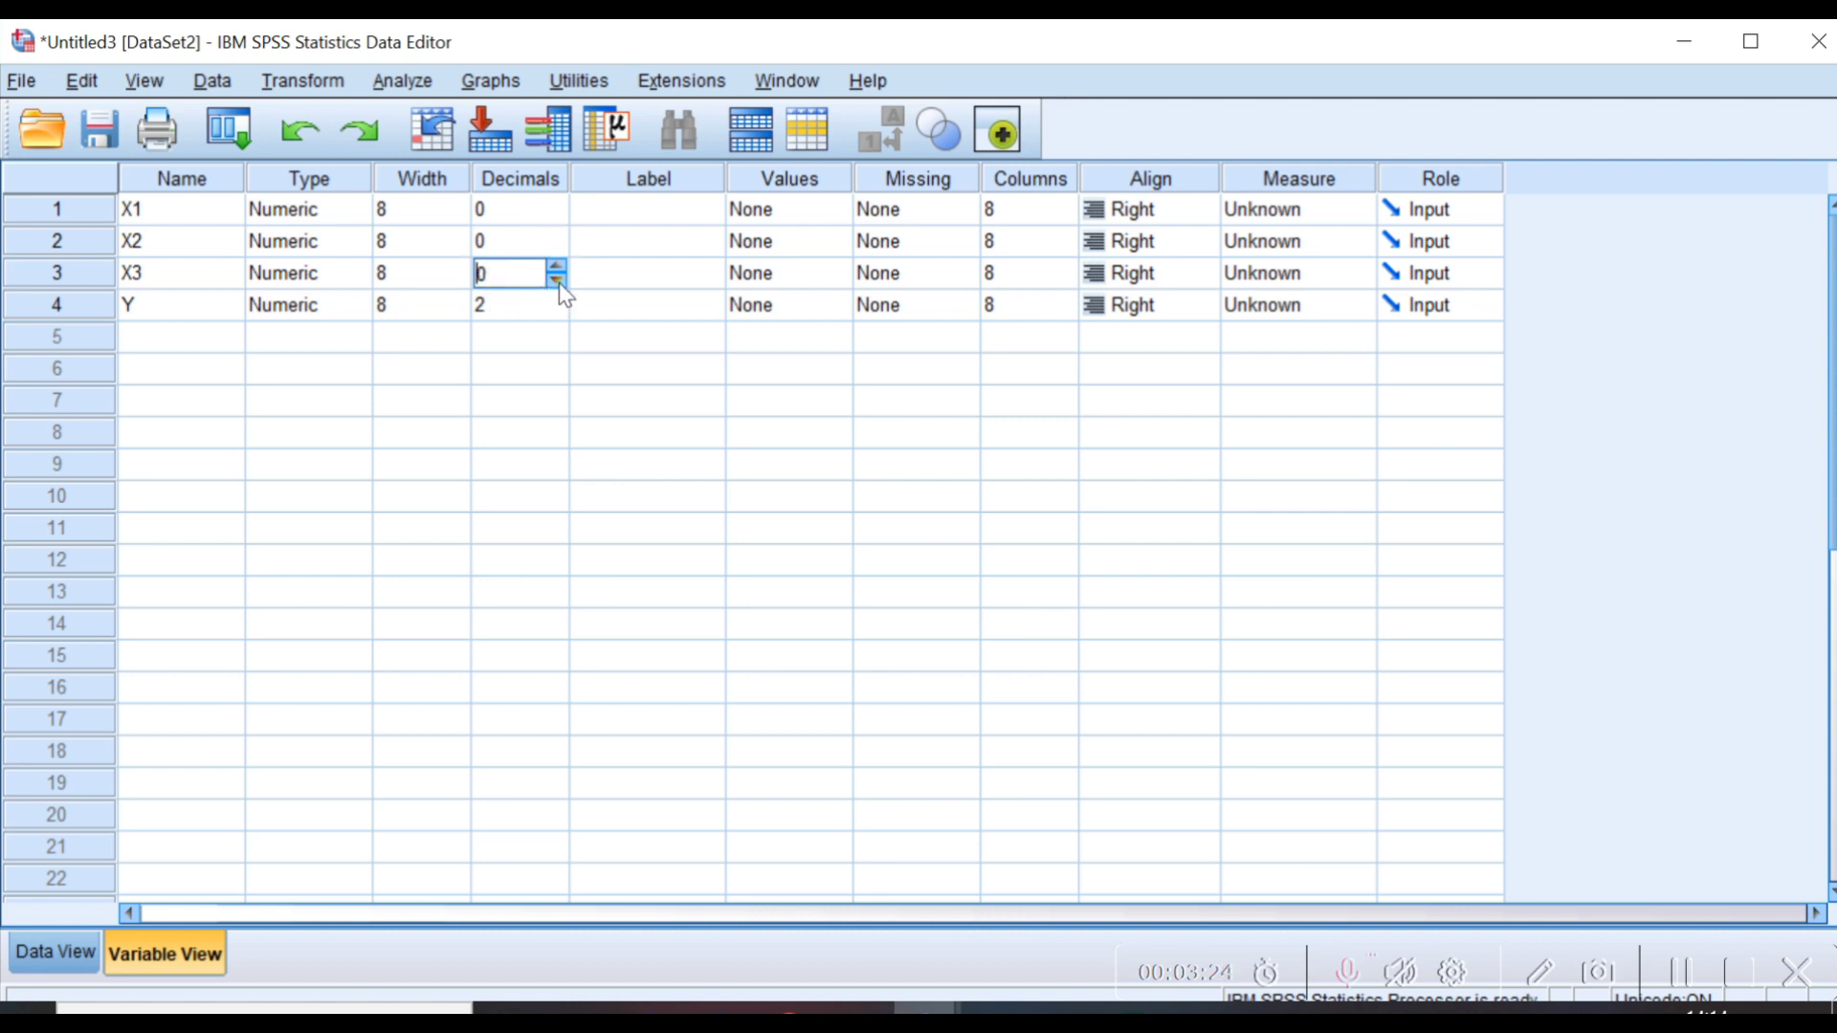
left_click(509, 306)
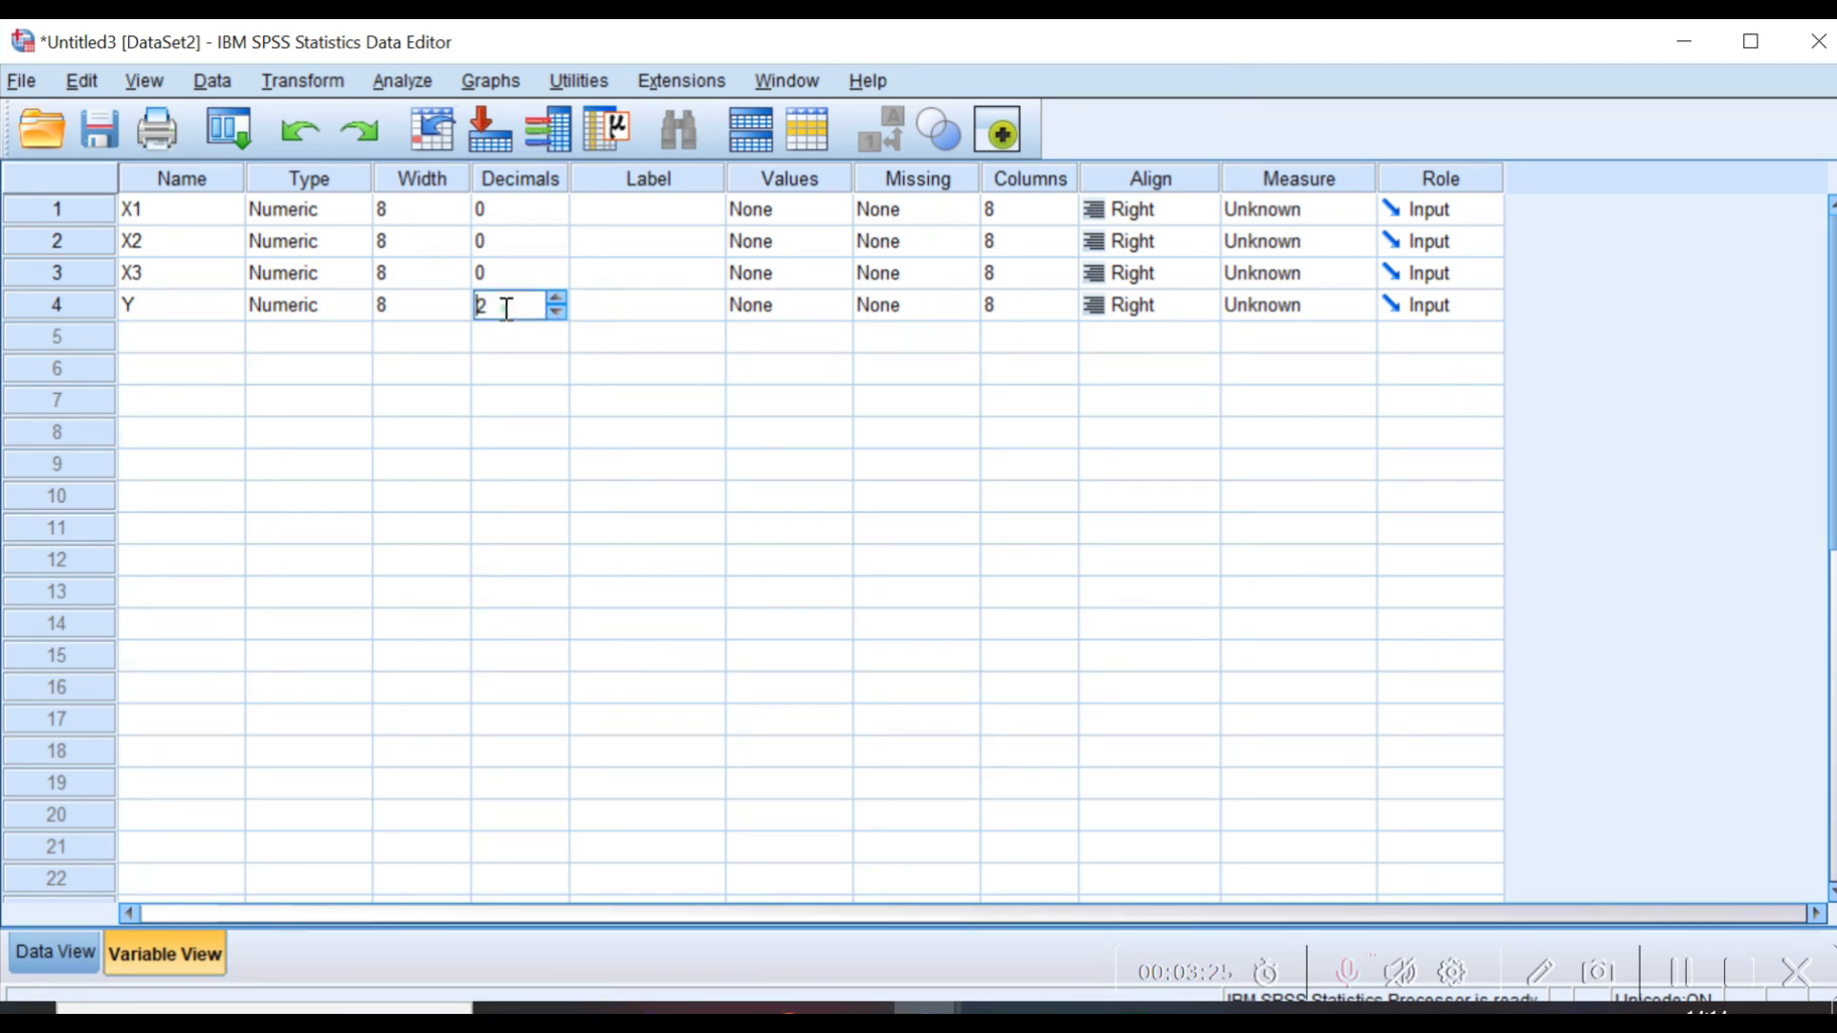
double_click(557, 312)
Give variable X1 the label "Usefullness"
left_click(636, 210)
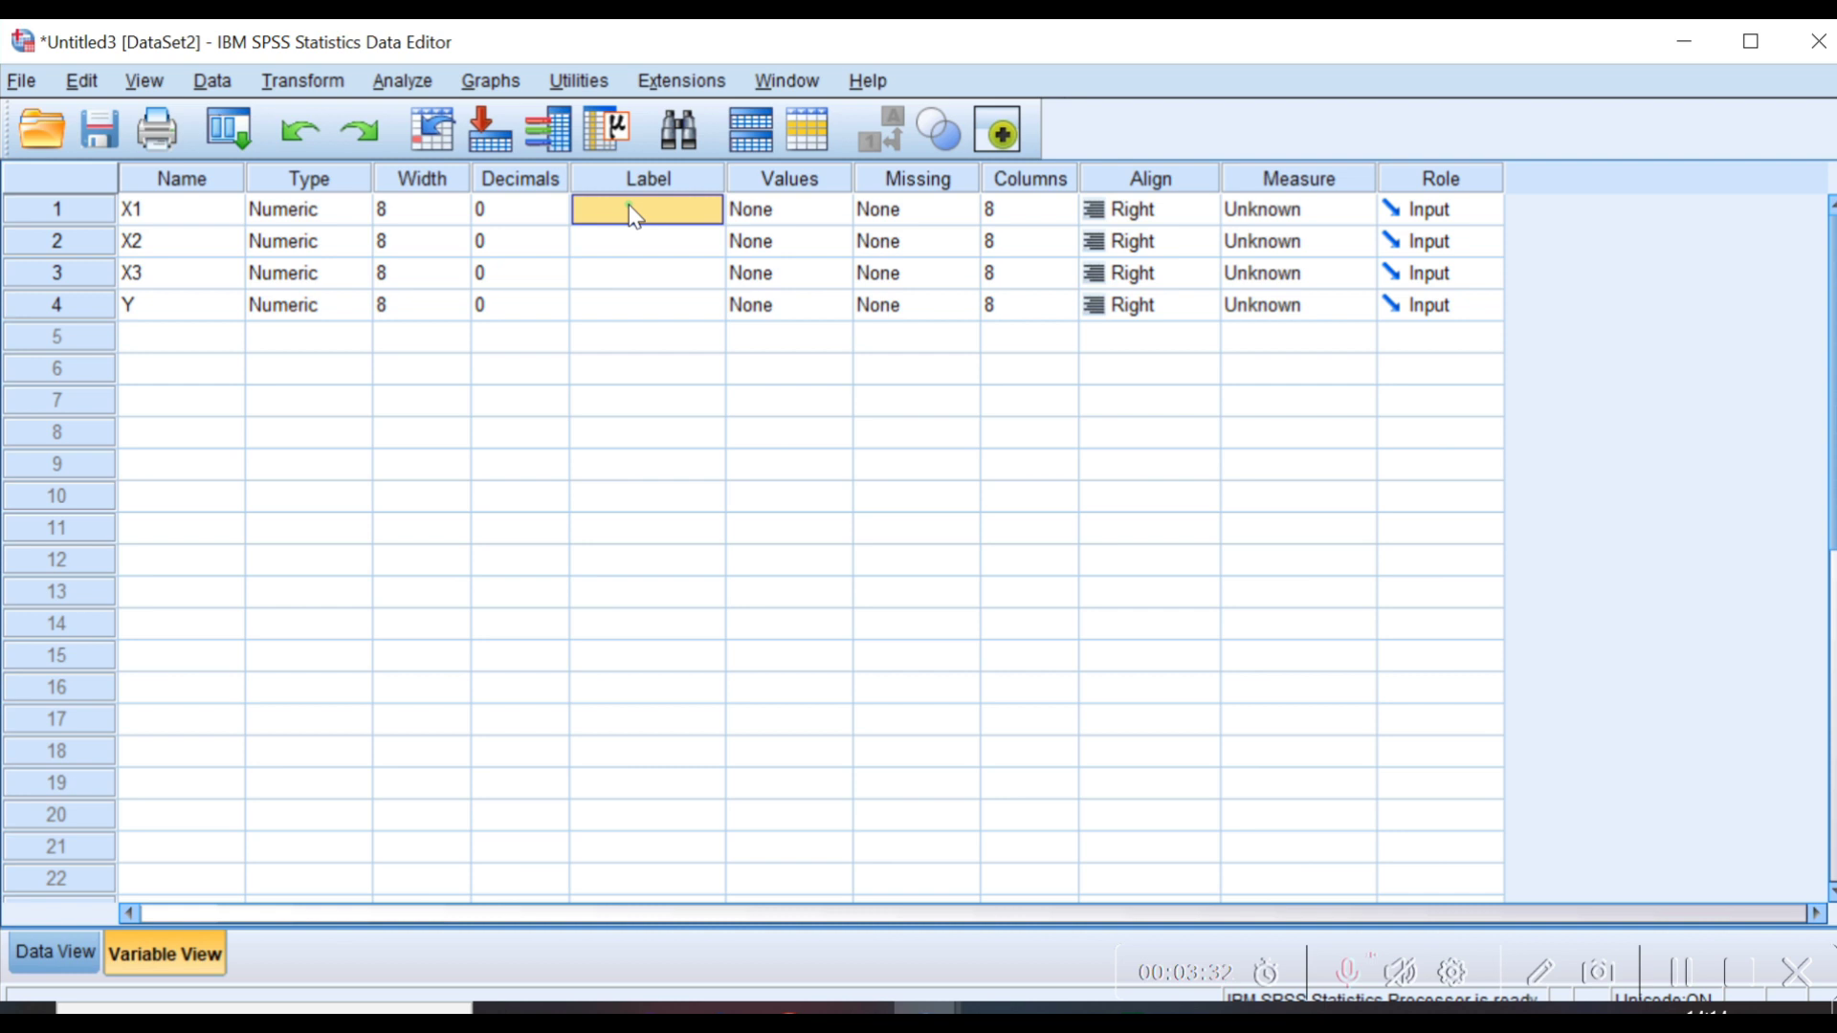
key("Caps_Lock")
type("u")
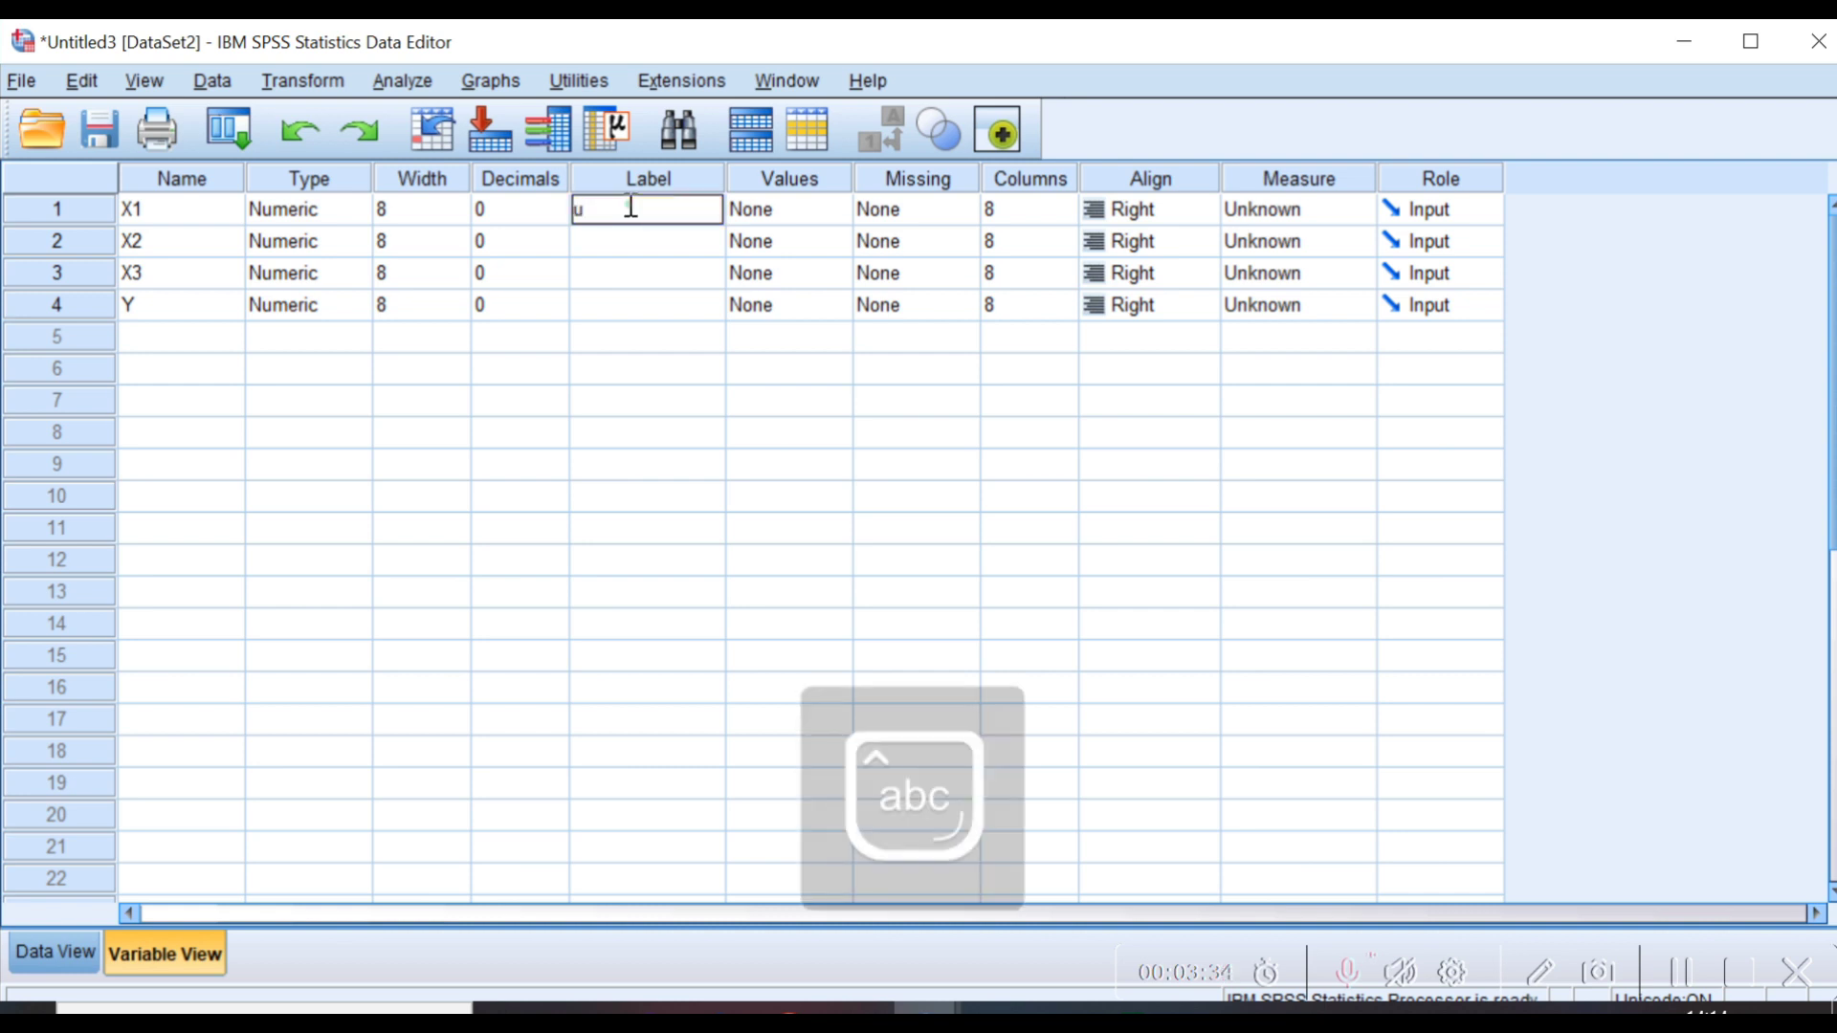
key("BackSpace")
key("Caps_Lock")
type("U")
key("Caps_Lock")
type("sefullness")
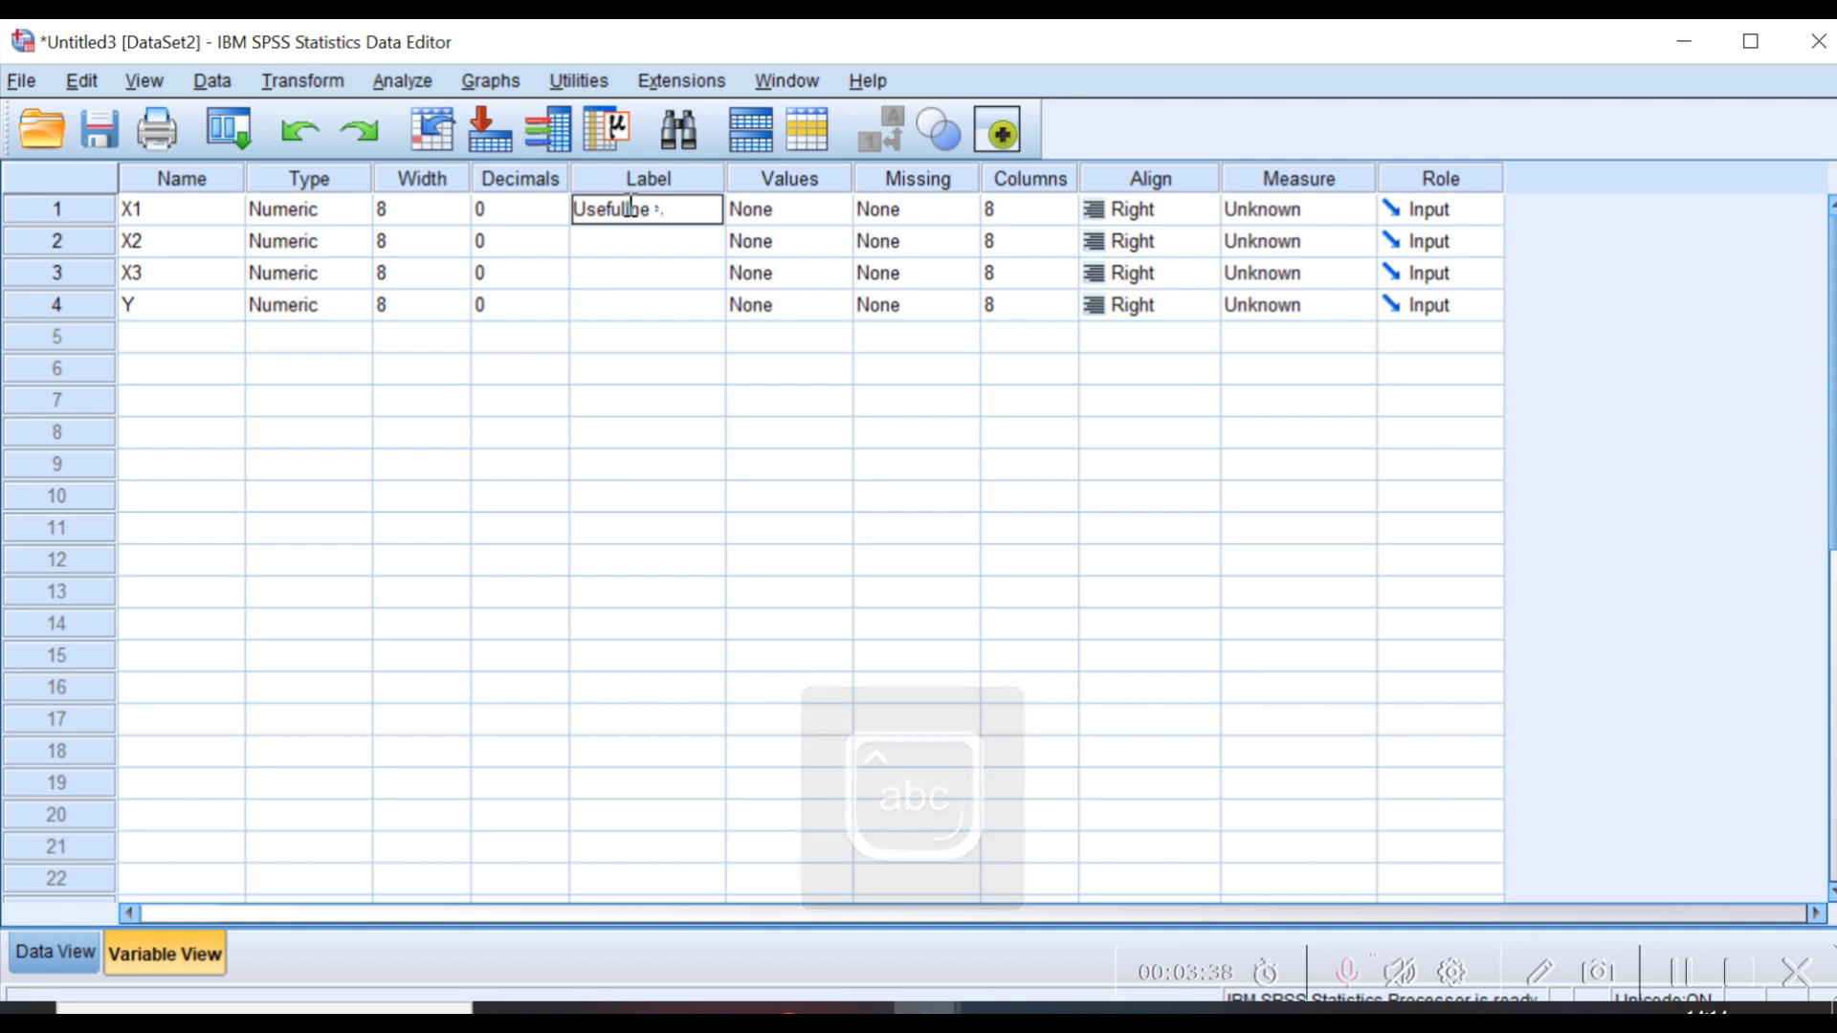
Give variable X2 the label "Ease of Use"
left_click(591, 246)
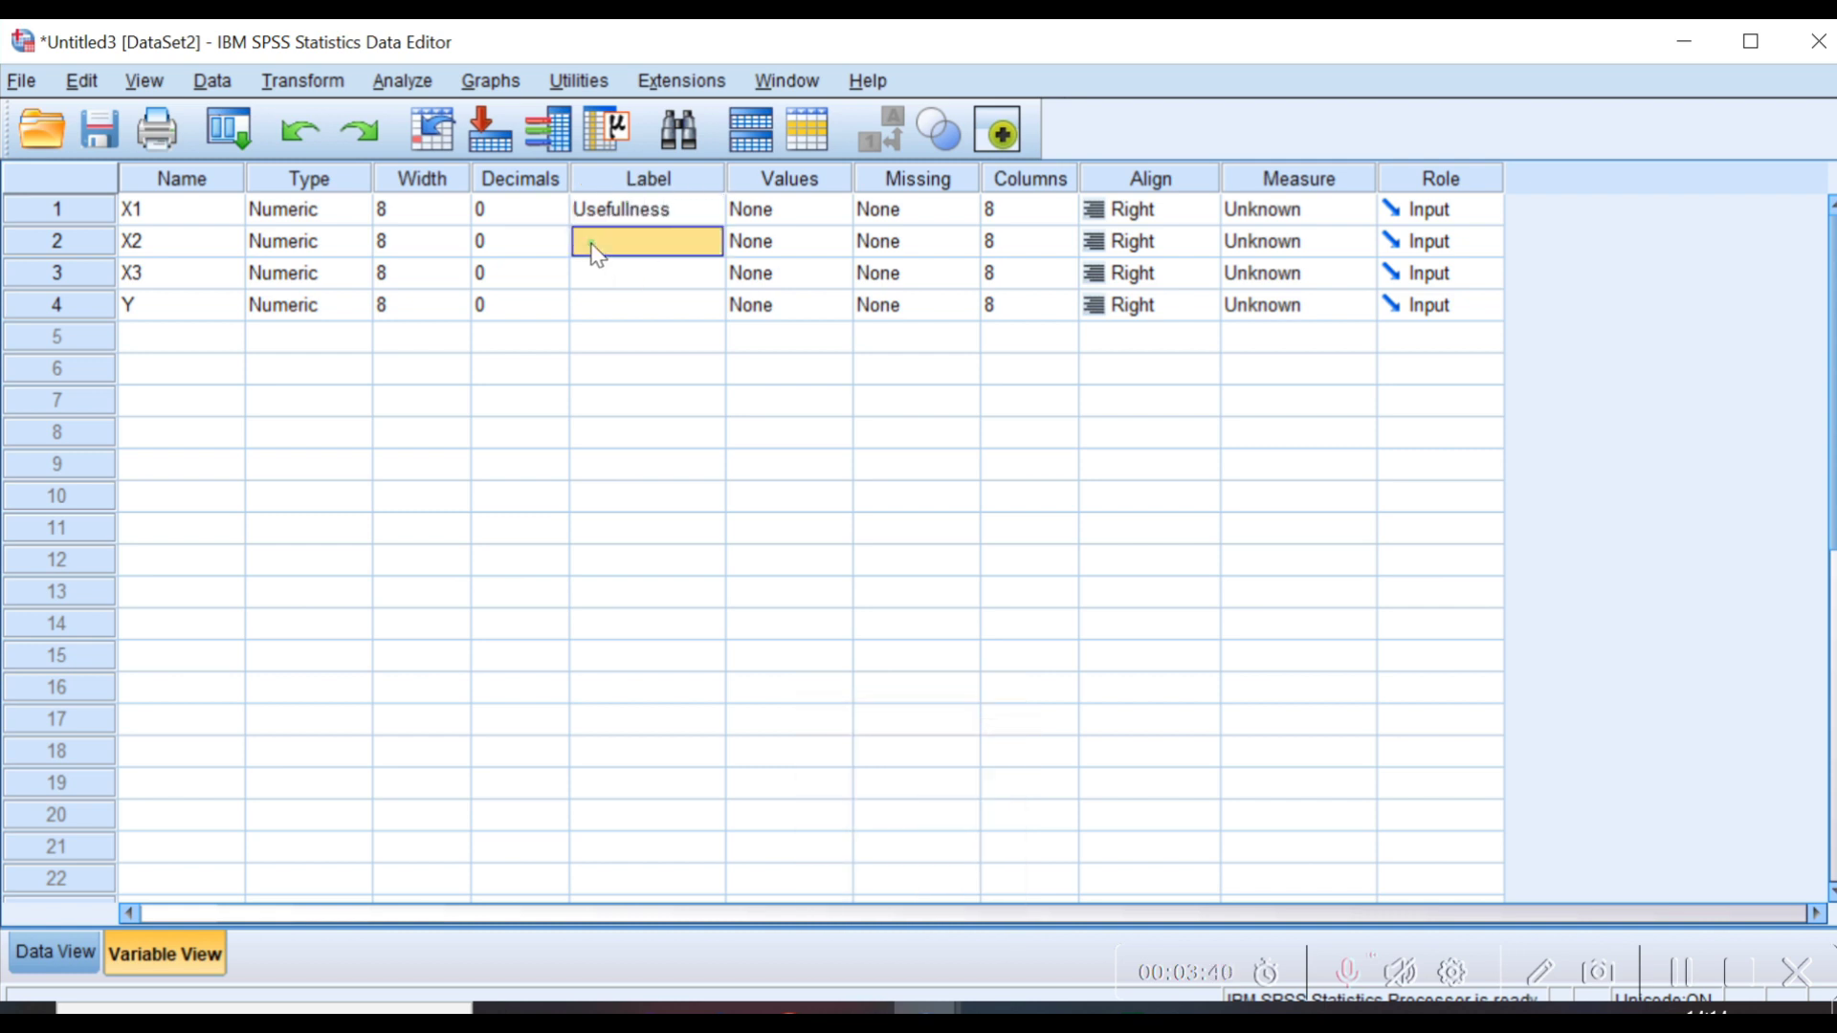
key("Caps_Lock")
type("E")
key("Caps_Lock")
type("a")
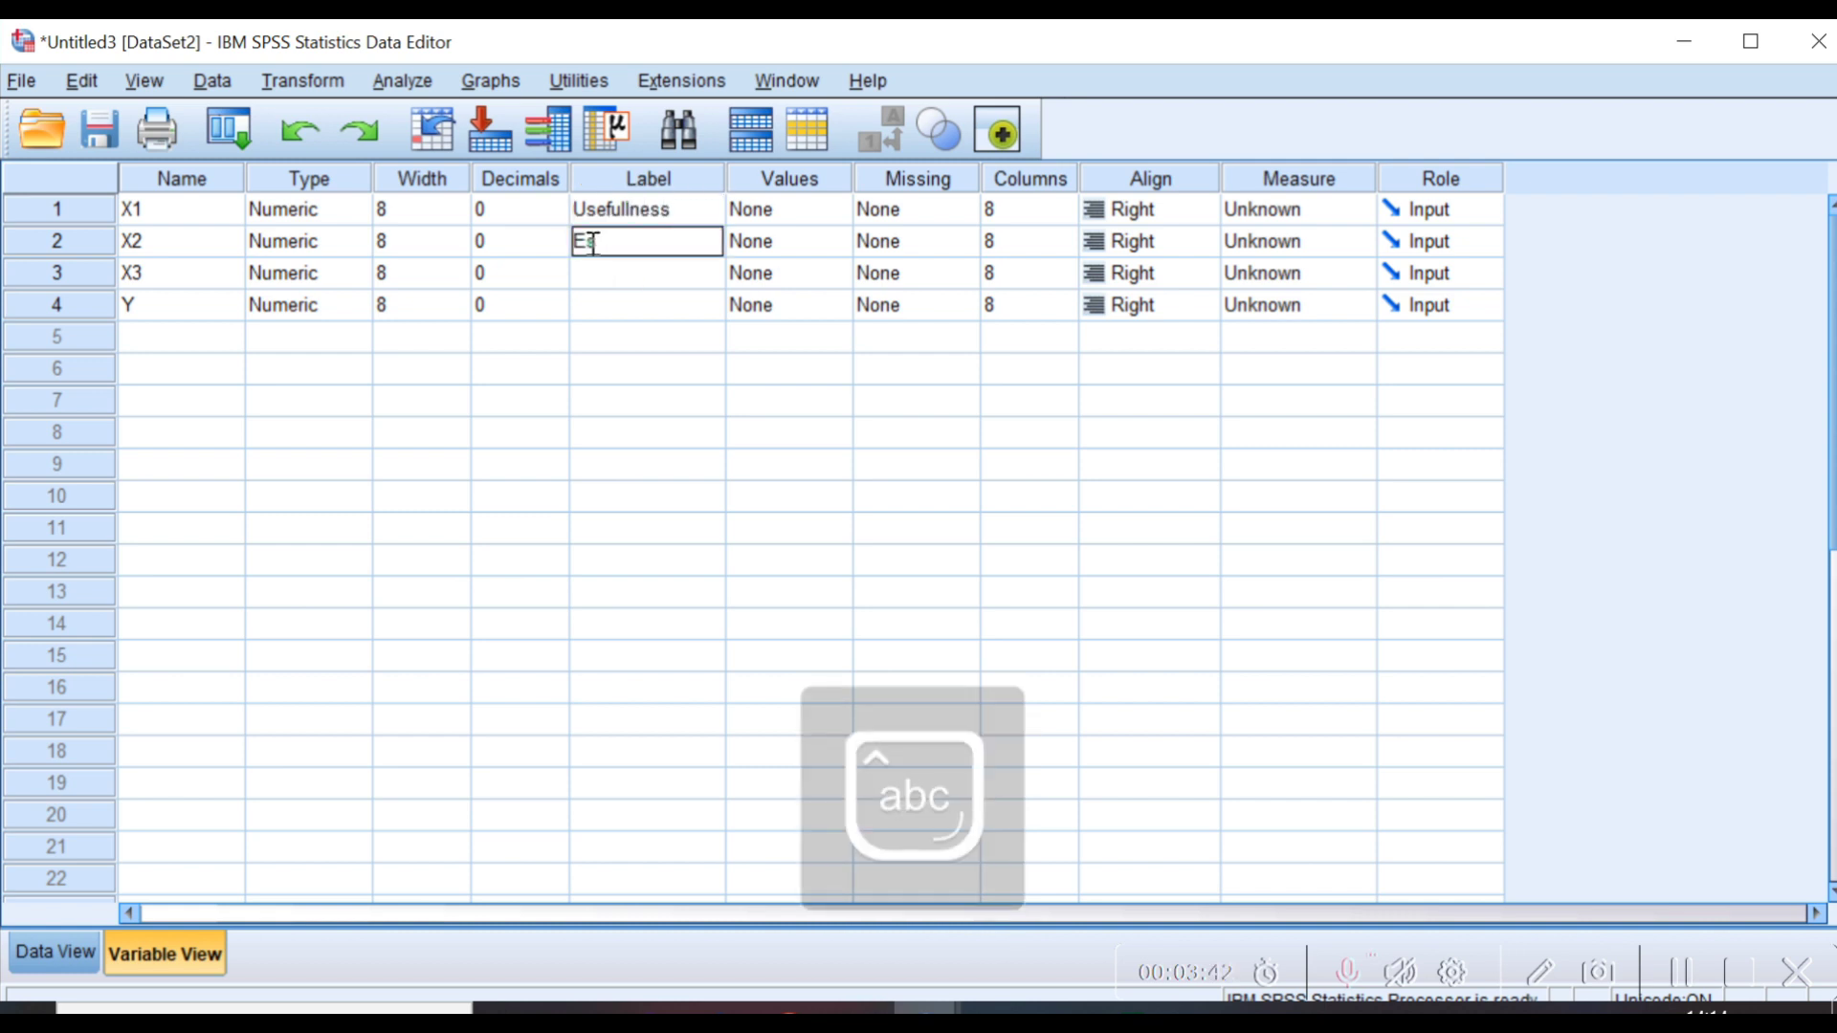
type("se")
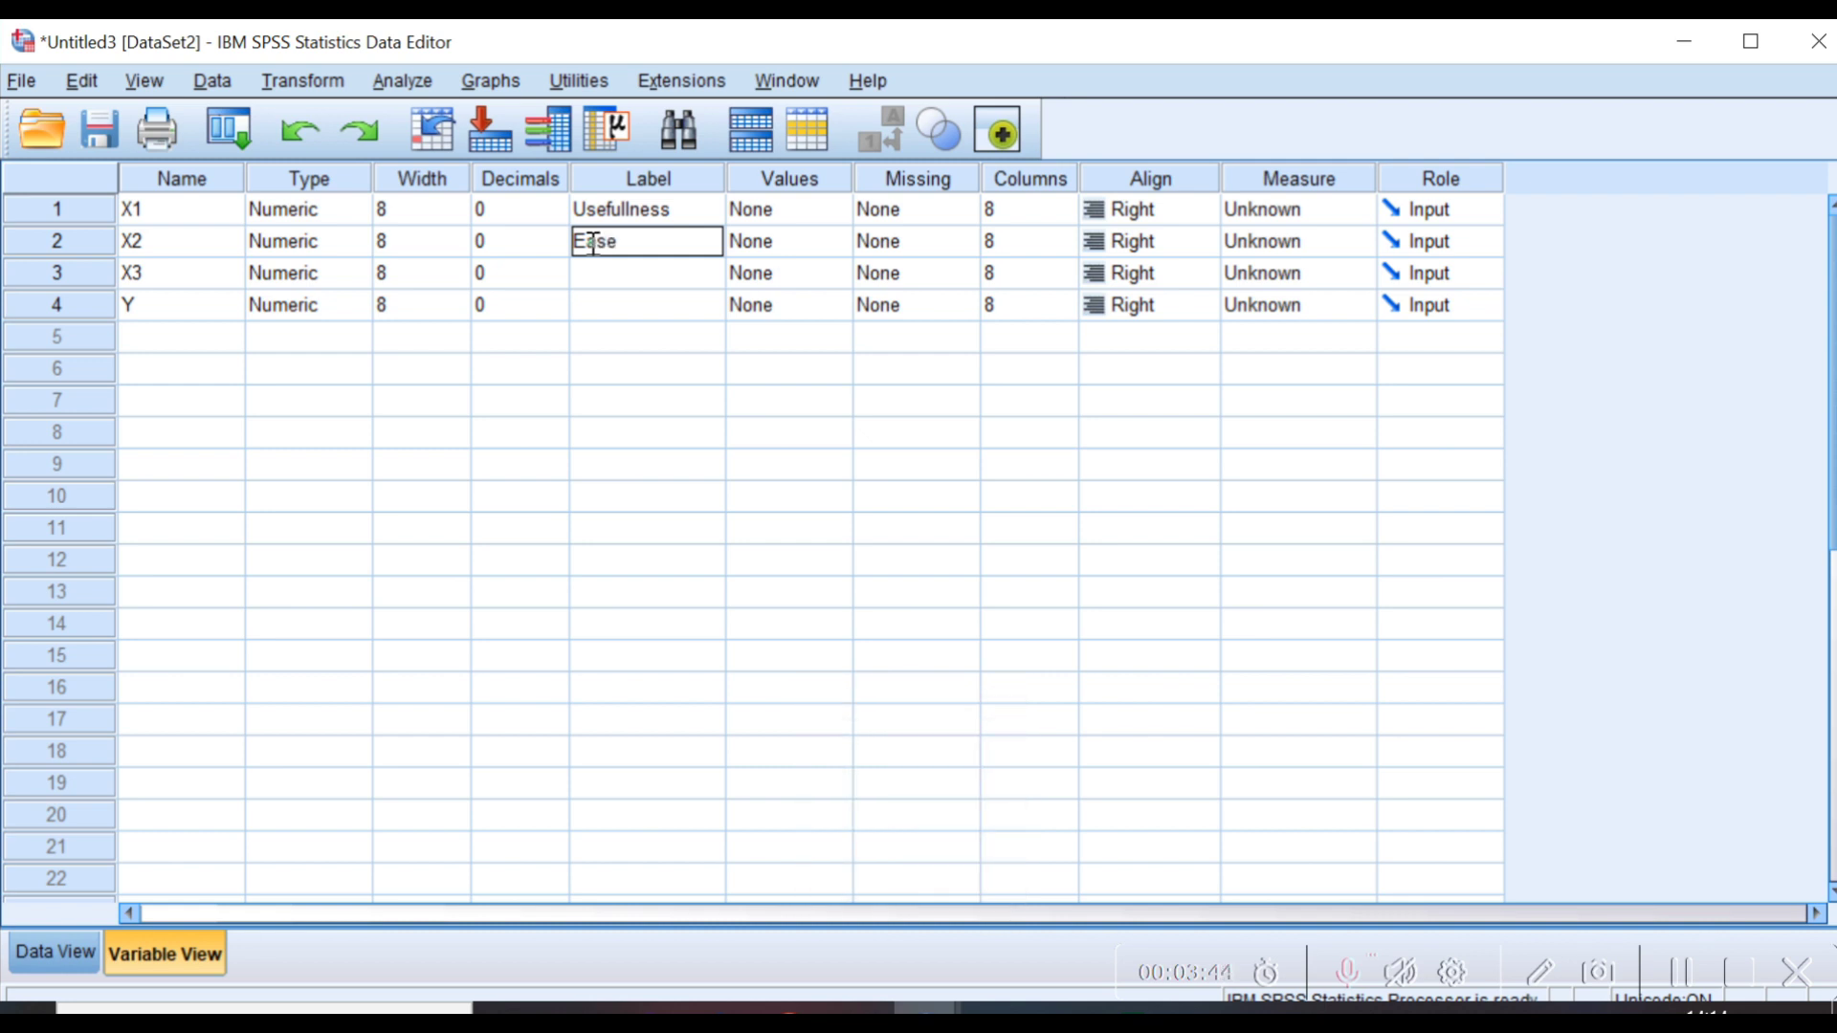
type("of")
key("BackSpace")
key("BackSpace")
type("of")
key("Caps_Lock")
type("U")
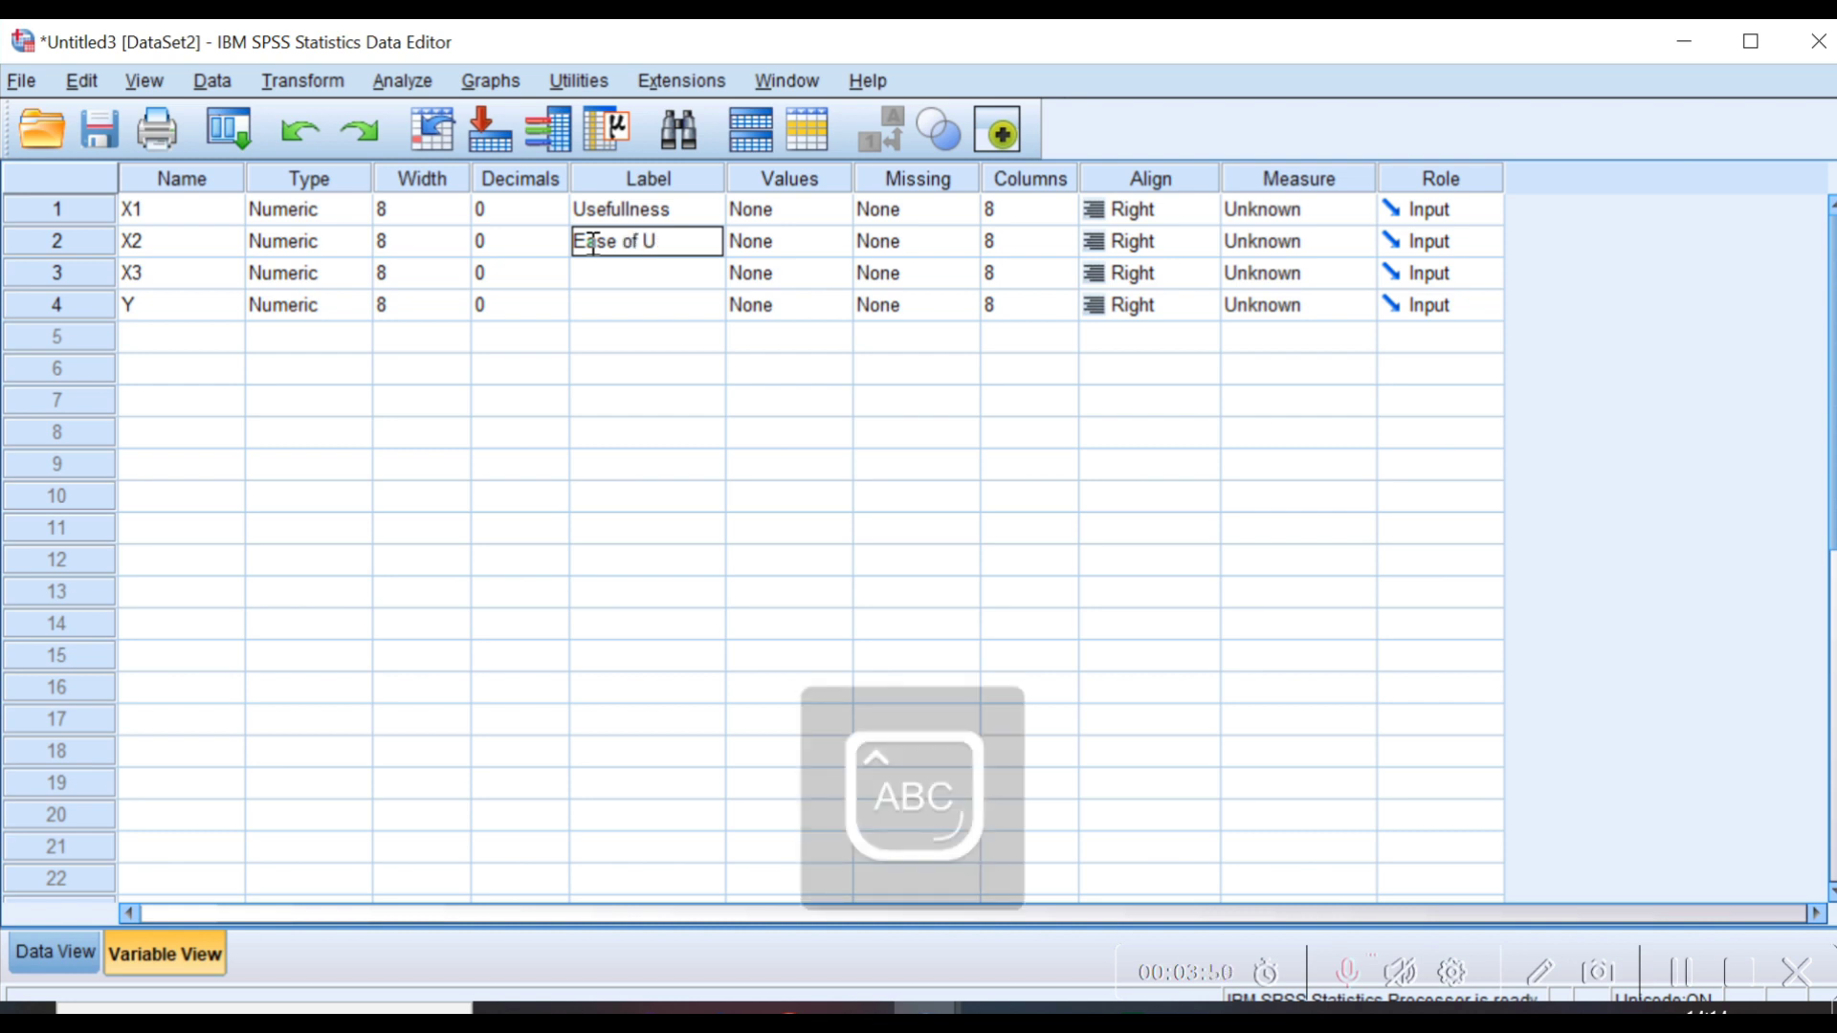
key("Caps_Lock")
type("se")
Give variable X3 the label "Ease of Learning"
left_click(623, 266)
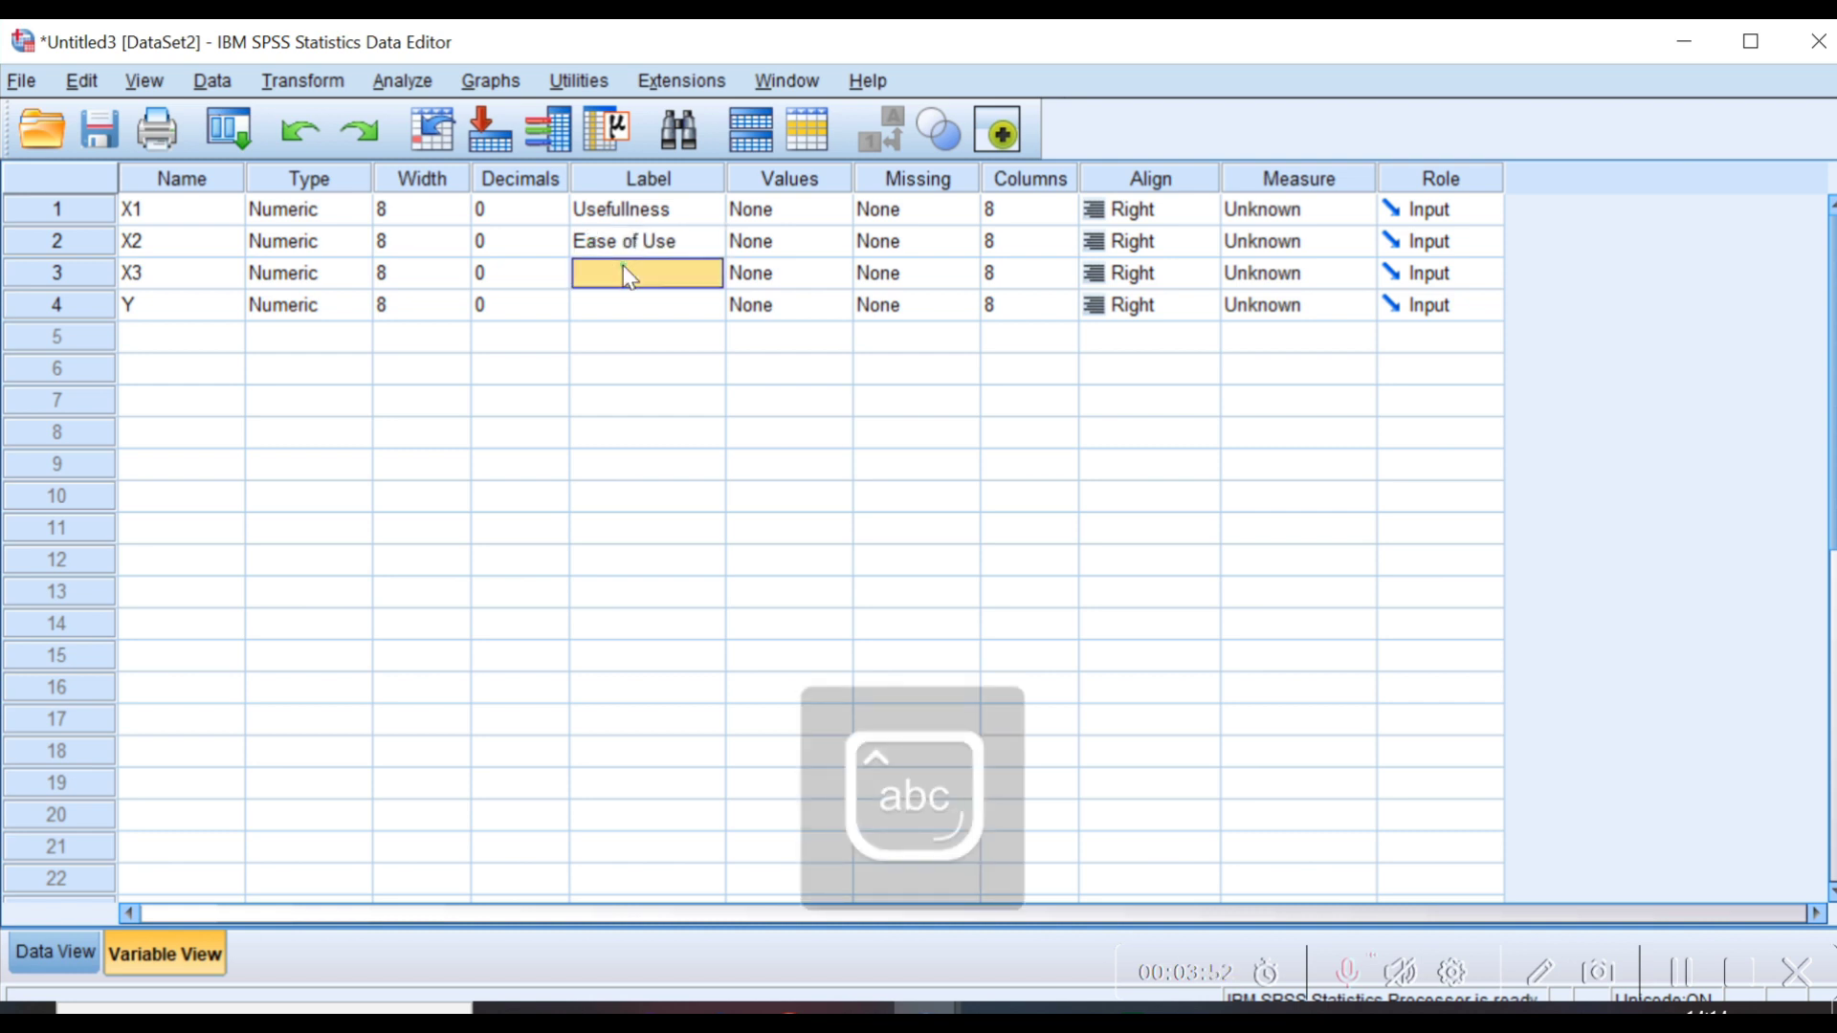
left_click(623, 266)
key("Caps_Lock")
type("E")
key("Caps_Lock")
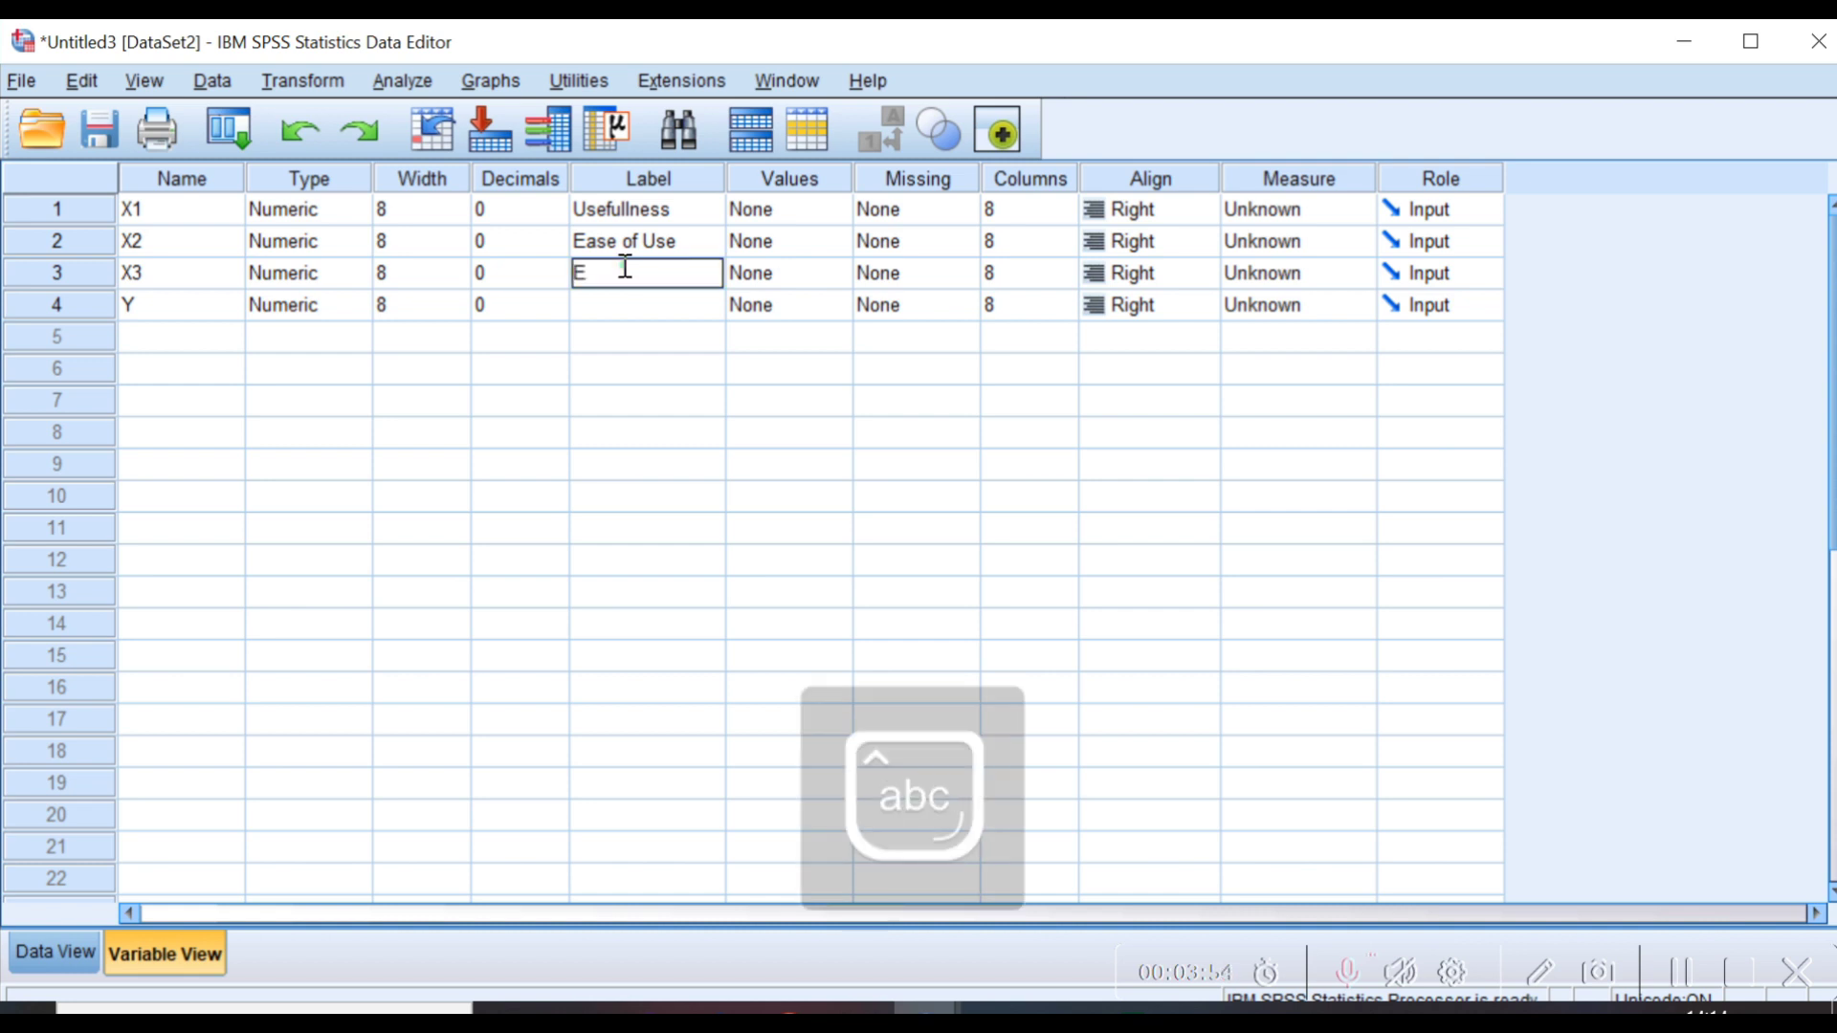
type("ase")
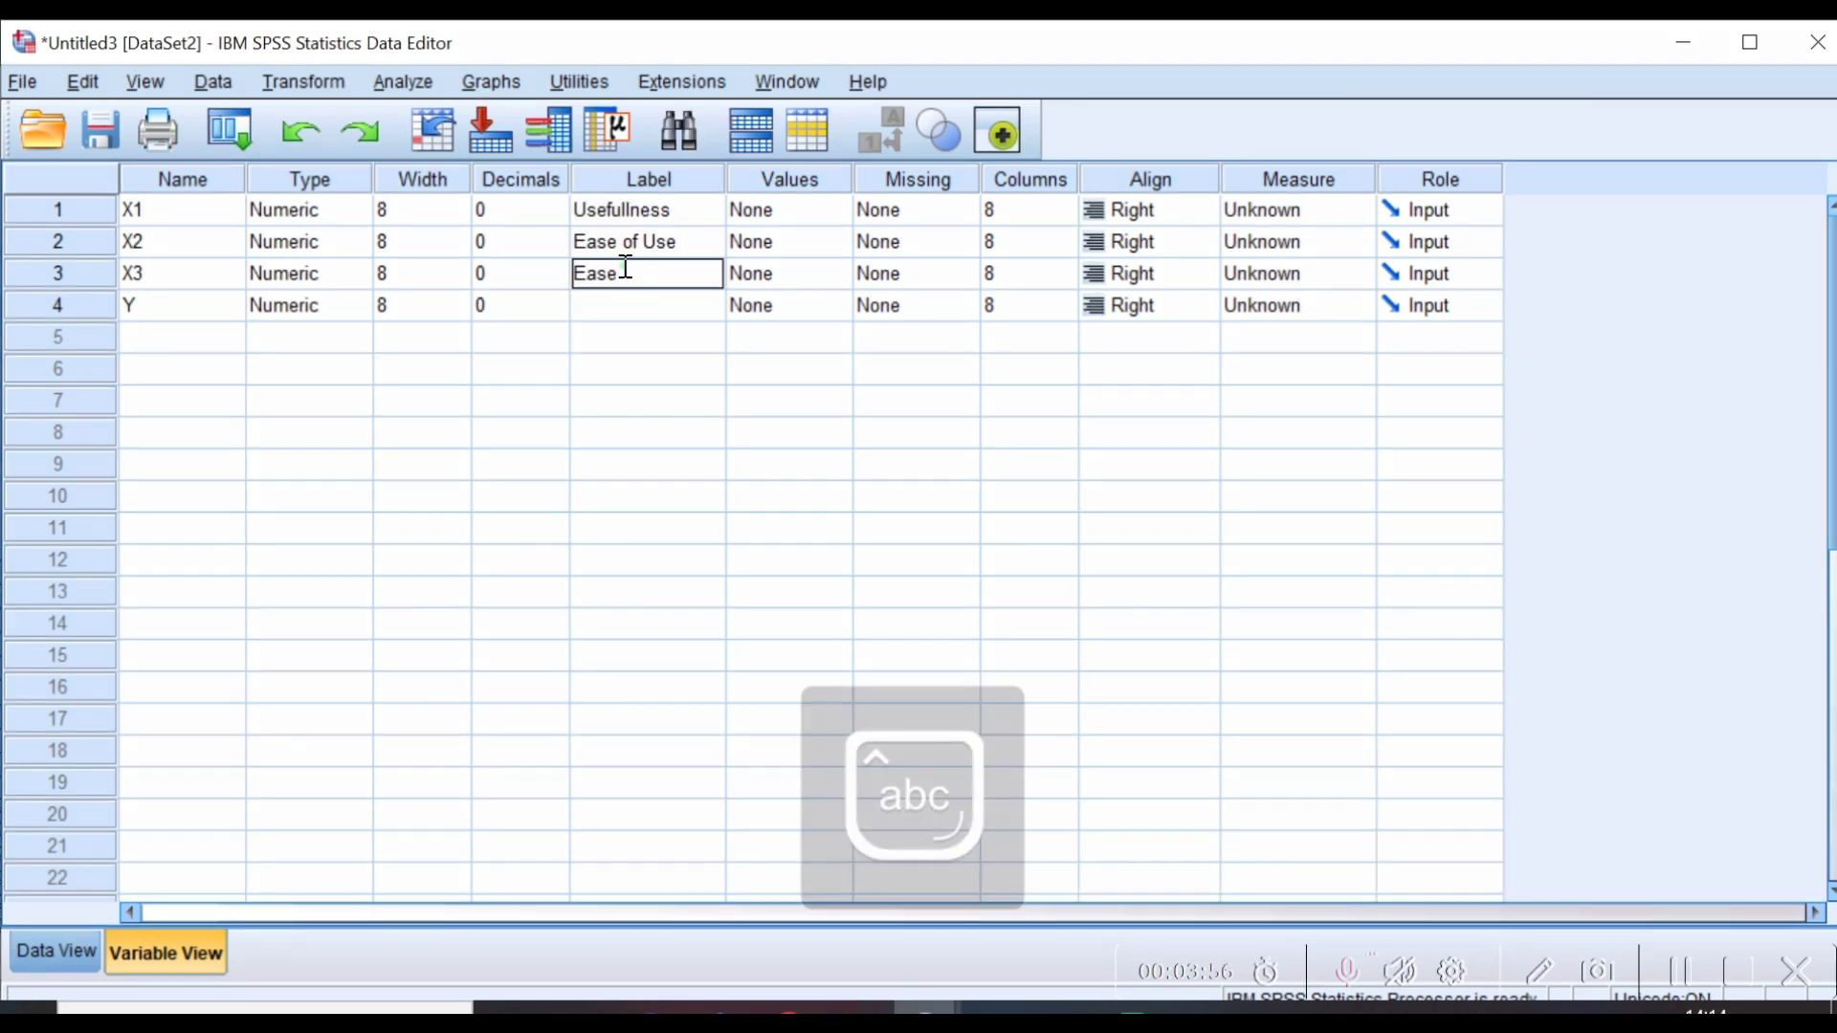
type(" of")
key("Caps_Lock")
type("L")
key("Caps_Lock")
type("earning")
Give variable Y the label "Satisfaction"
left_click(634, 319)
key("Caps_Lock")
type("SA")
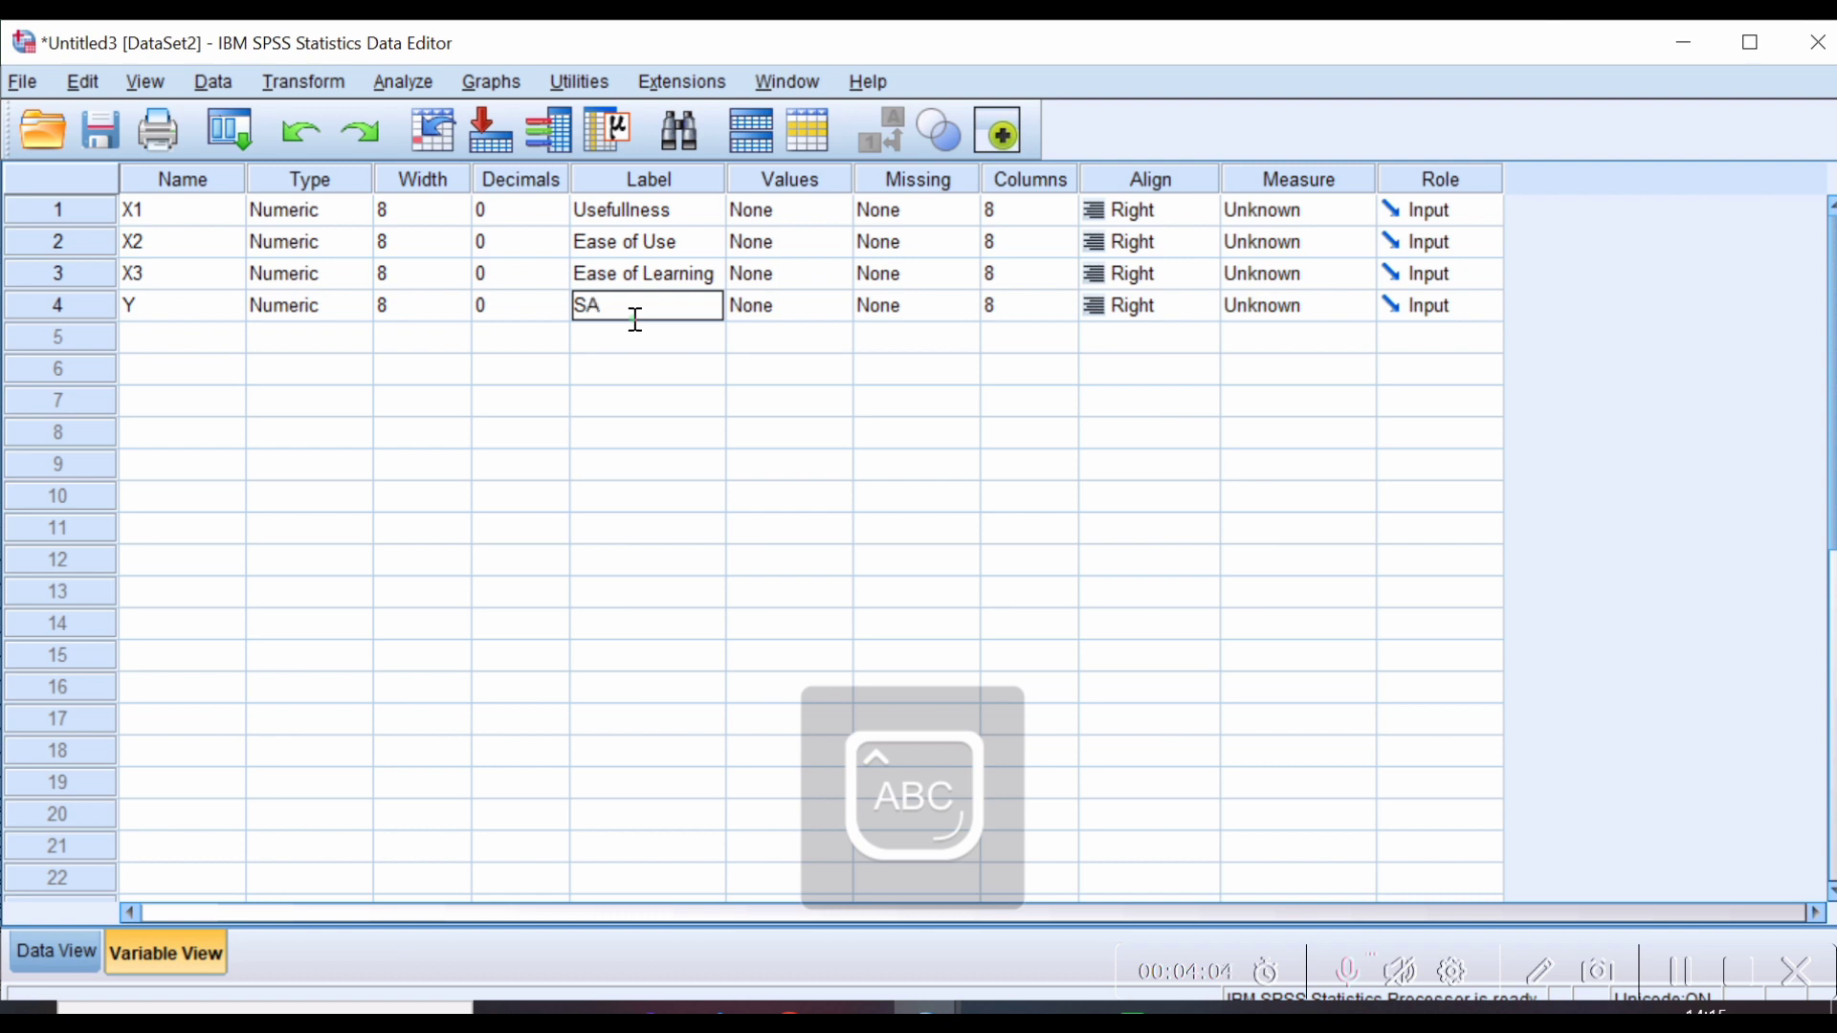
key("BackSpace")
key("Caps_Lock")
type("atisfact")
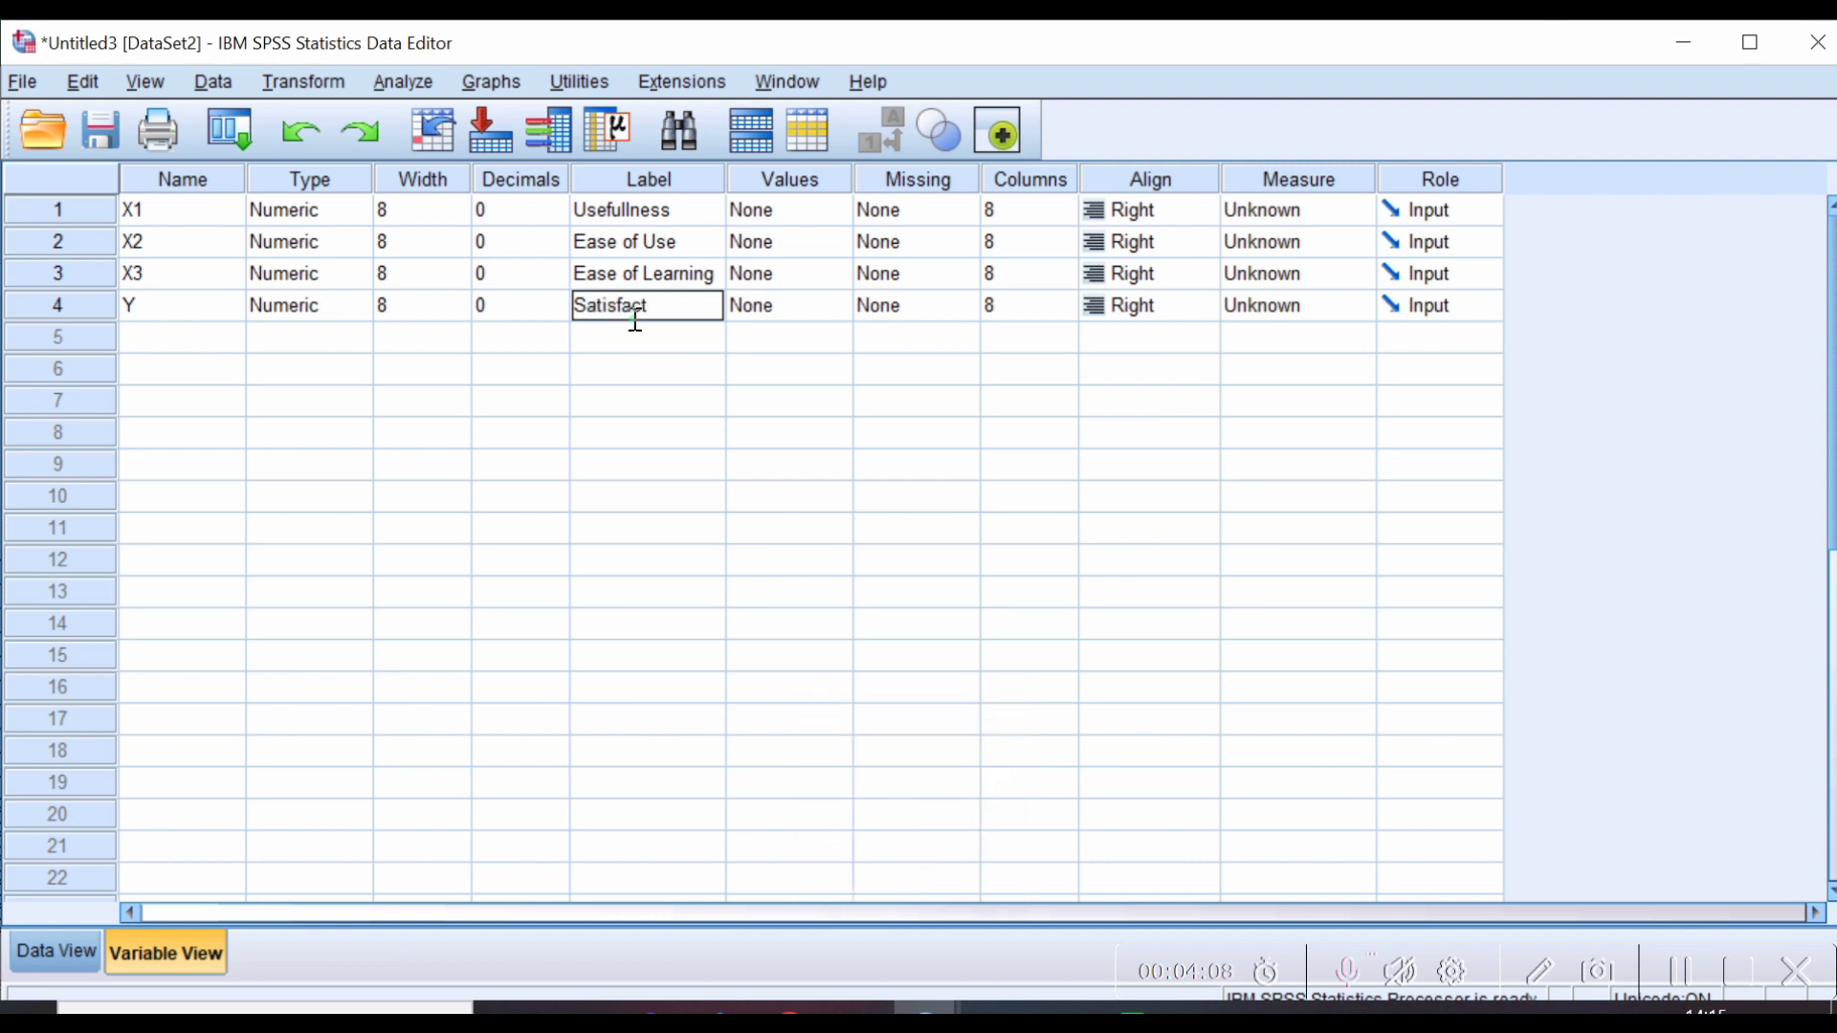
type("ion")
Set up a linear regression on the data with Satisfaction [Y] as the dependent variable
left_click(53, 963)
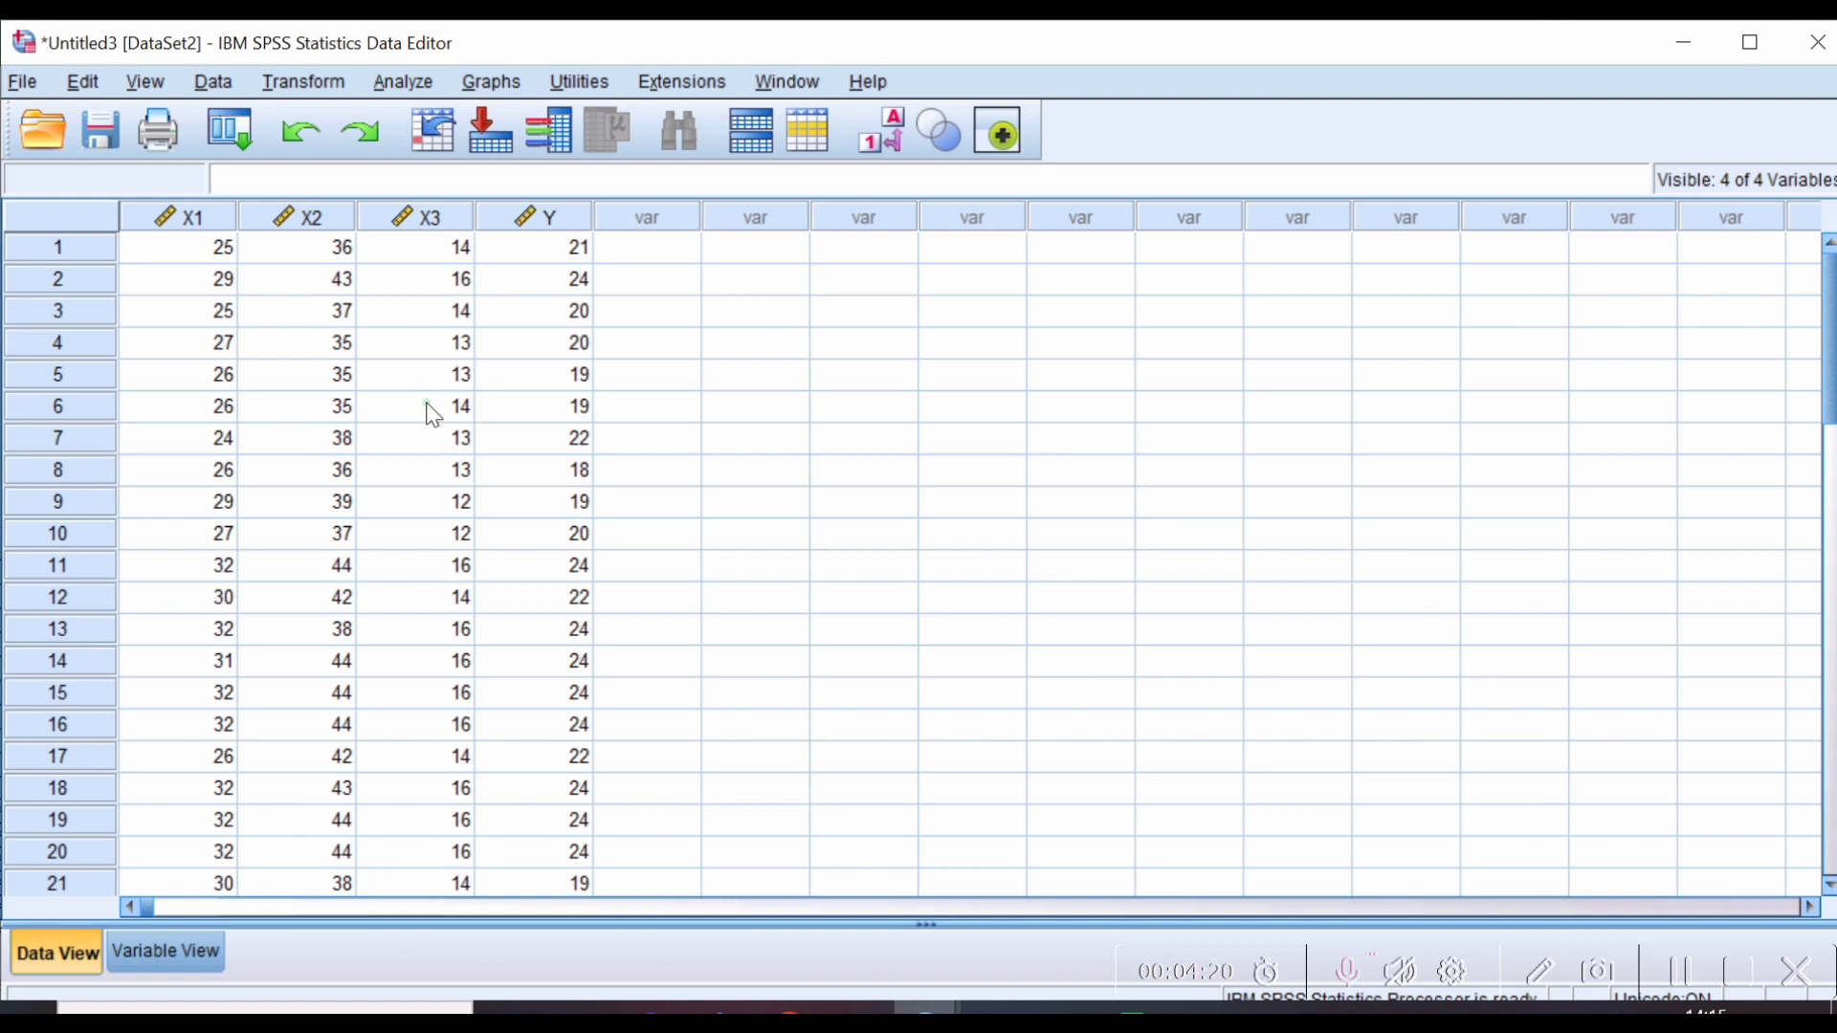
left_click(418, 83)
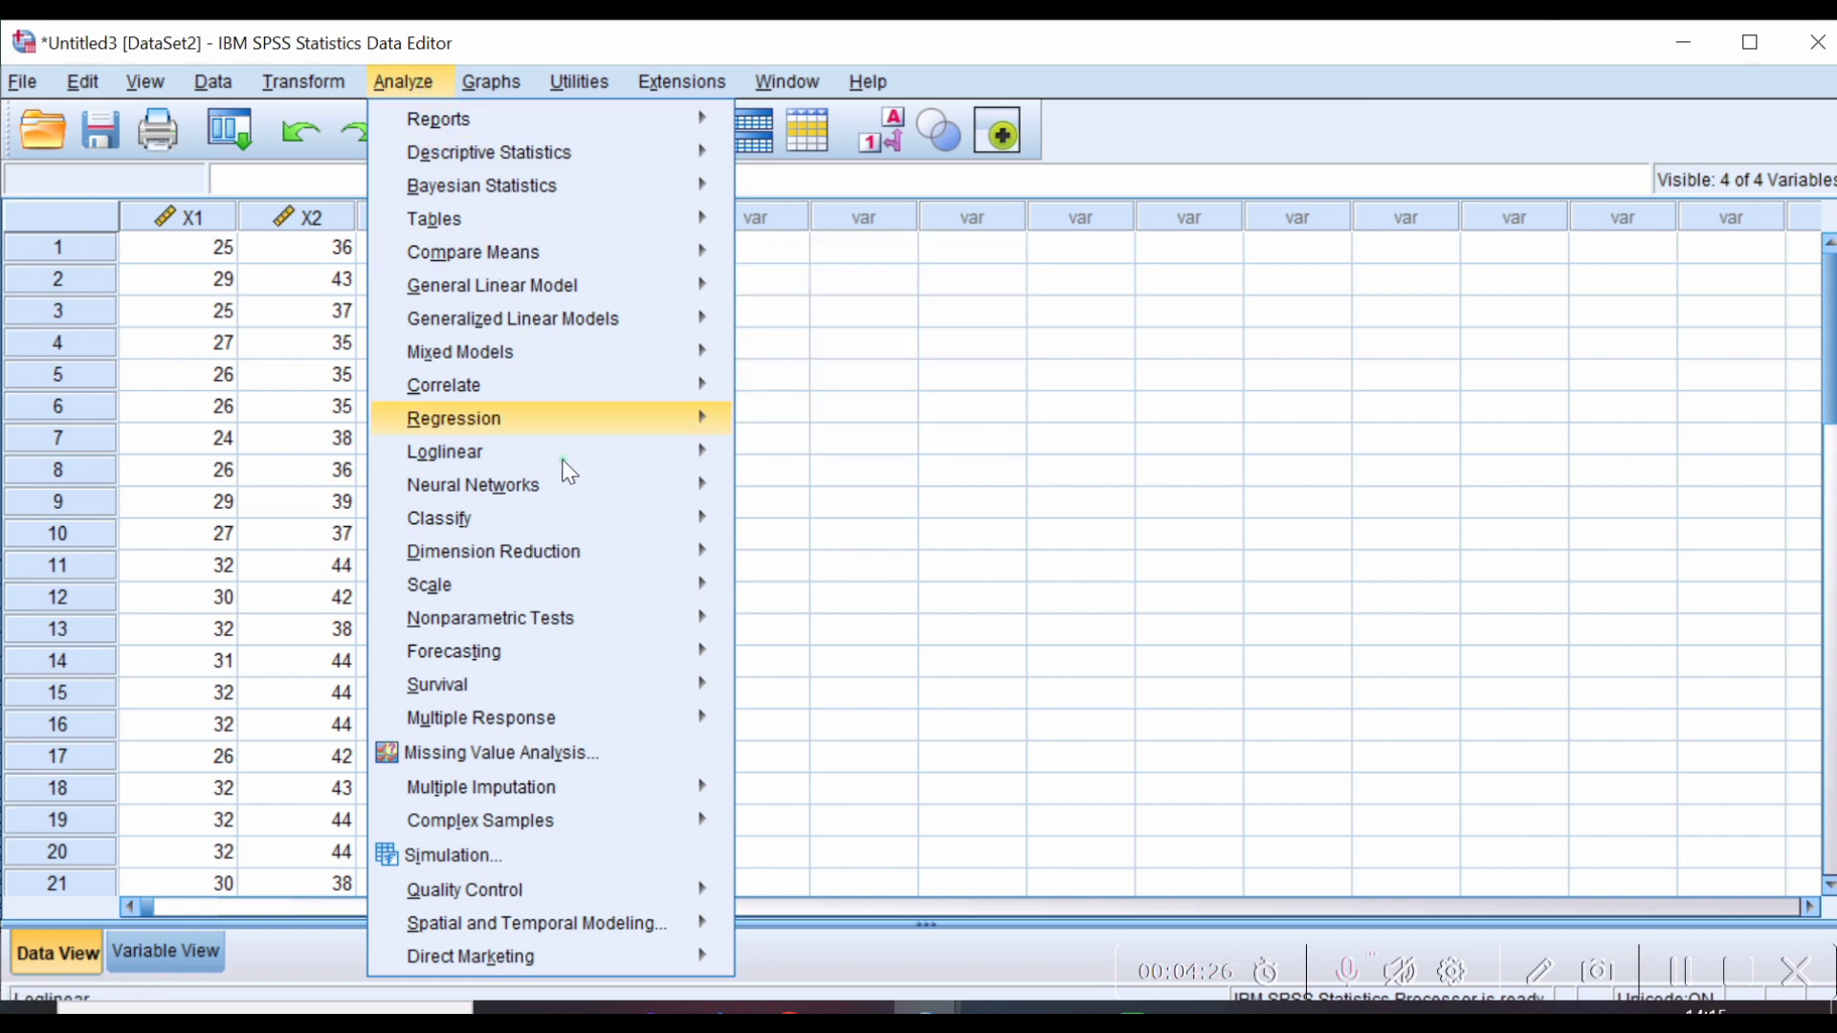
mouse_move(707, 417)
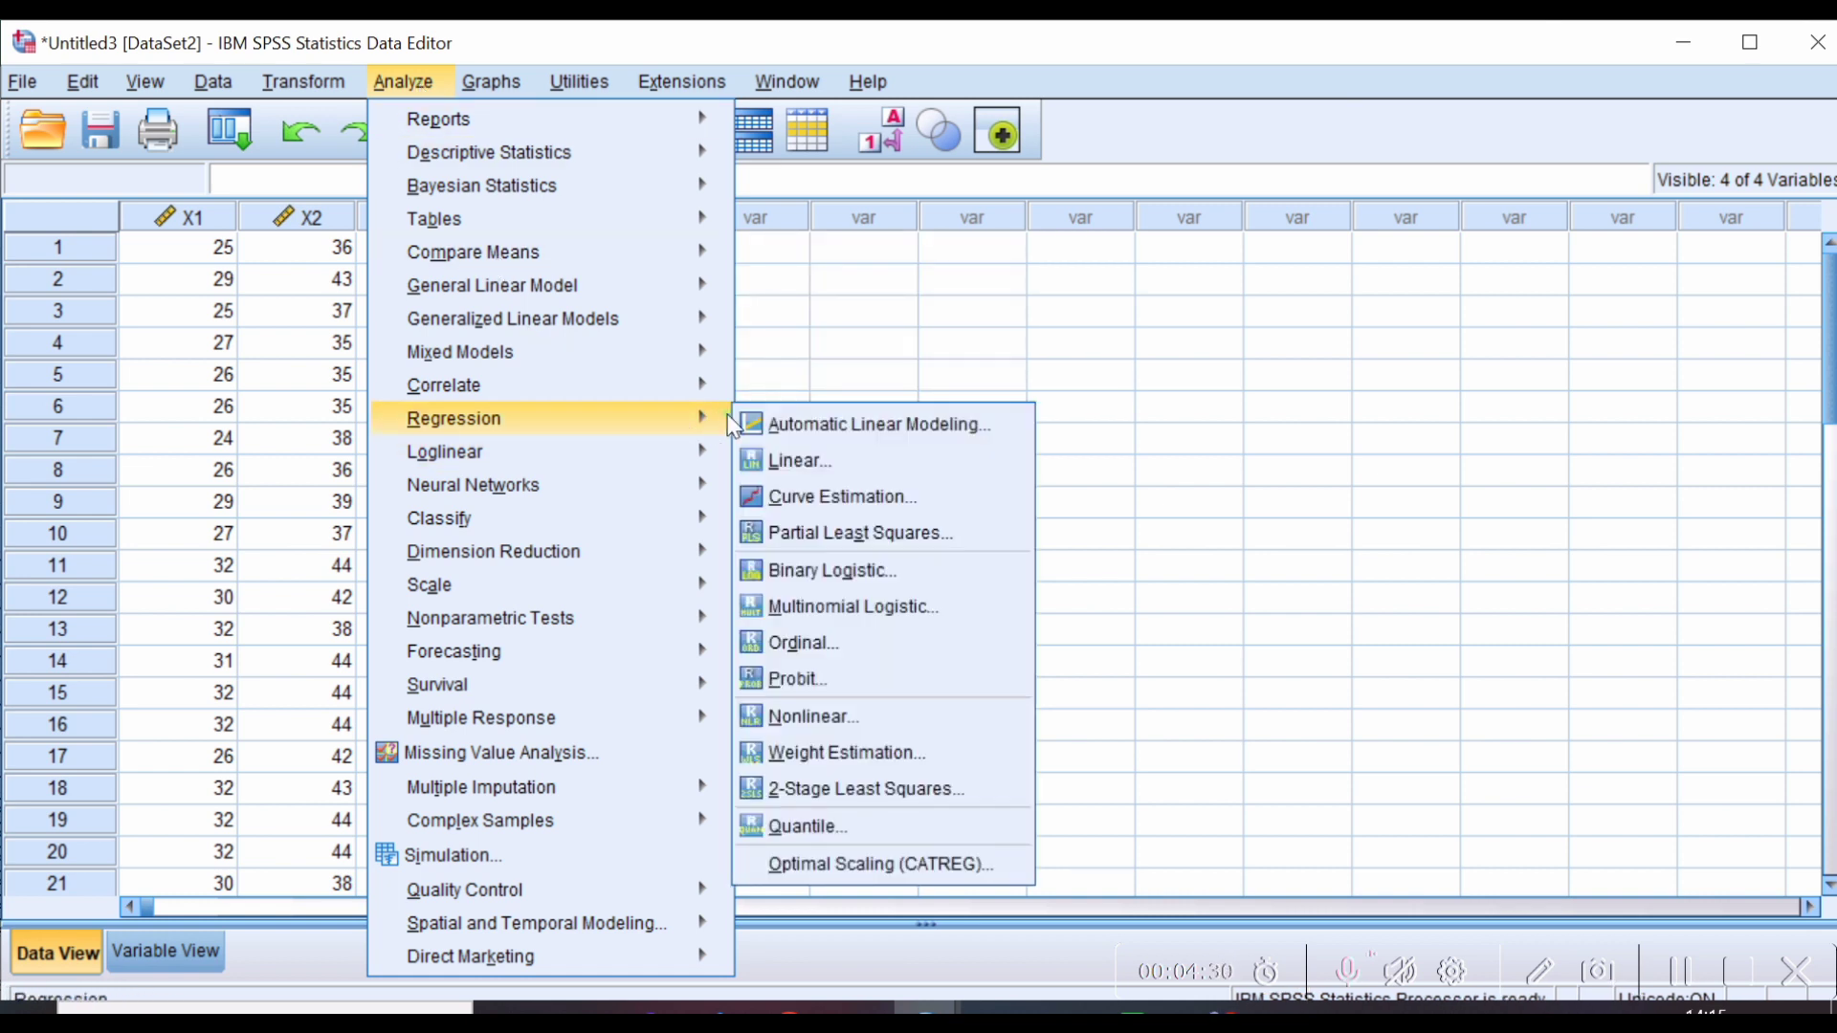
left_click(783, 479)
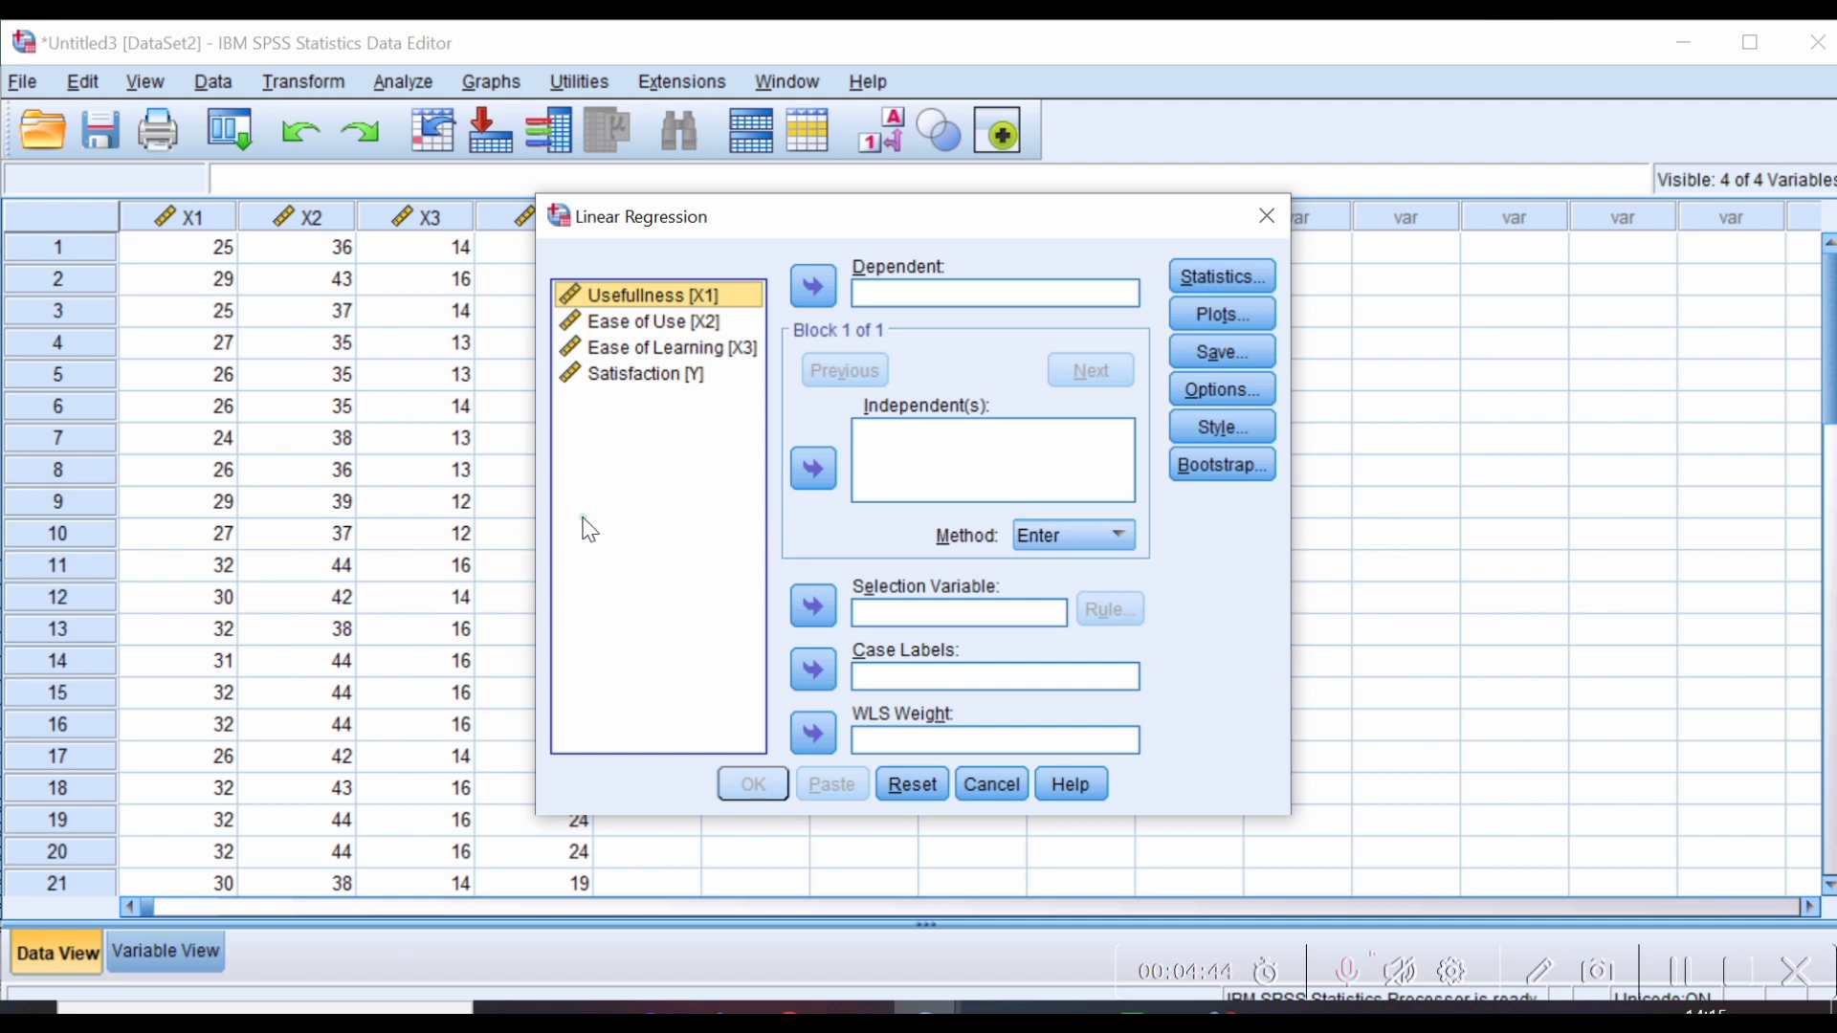
left_click(681, 376)
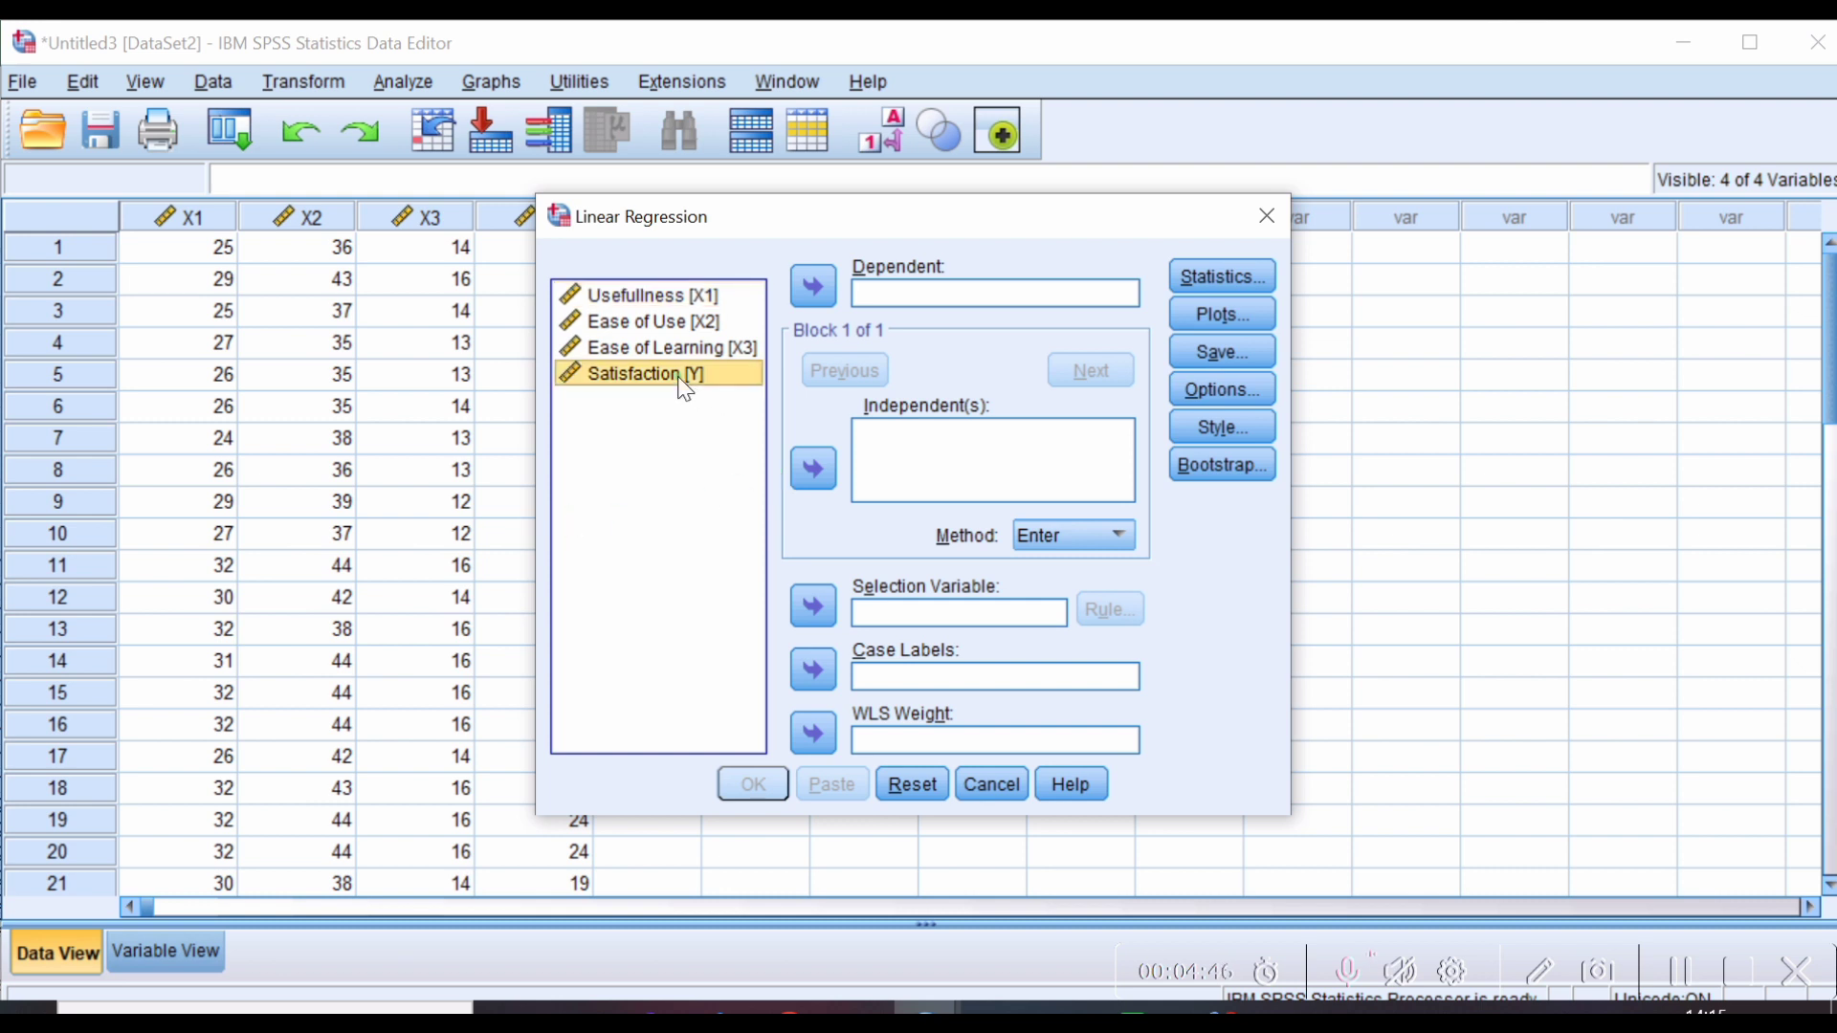
left_click(820, 286)
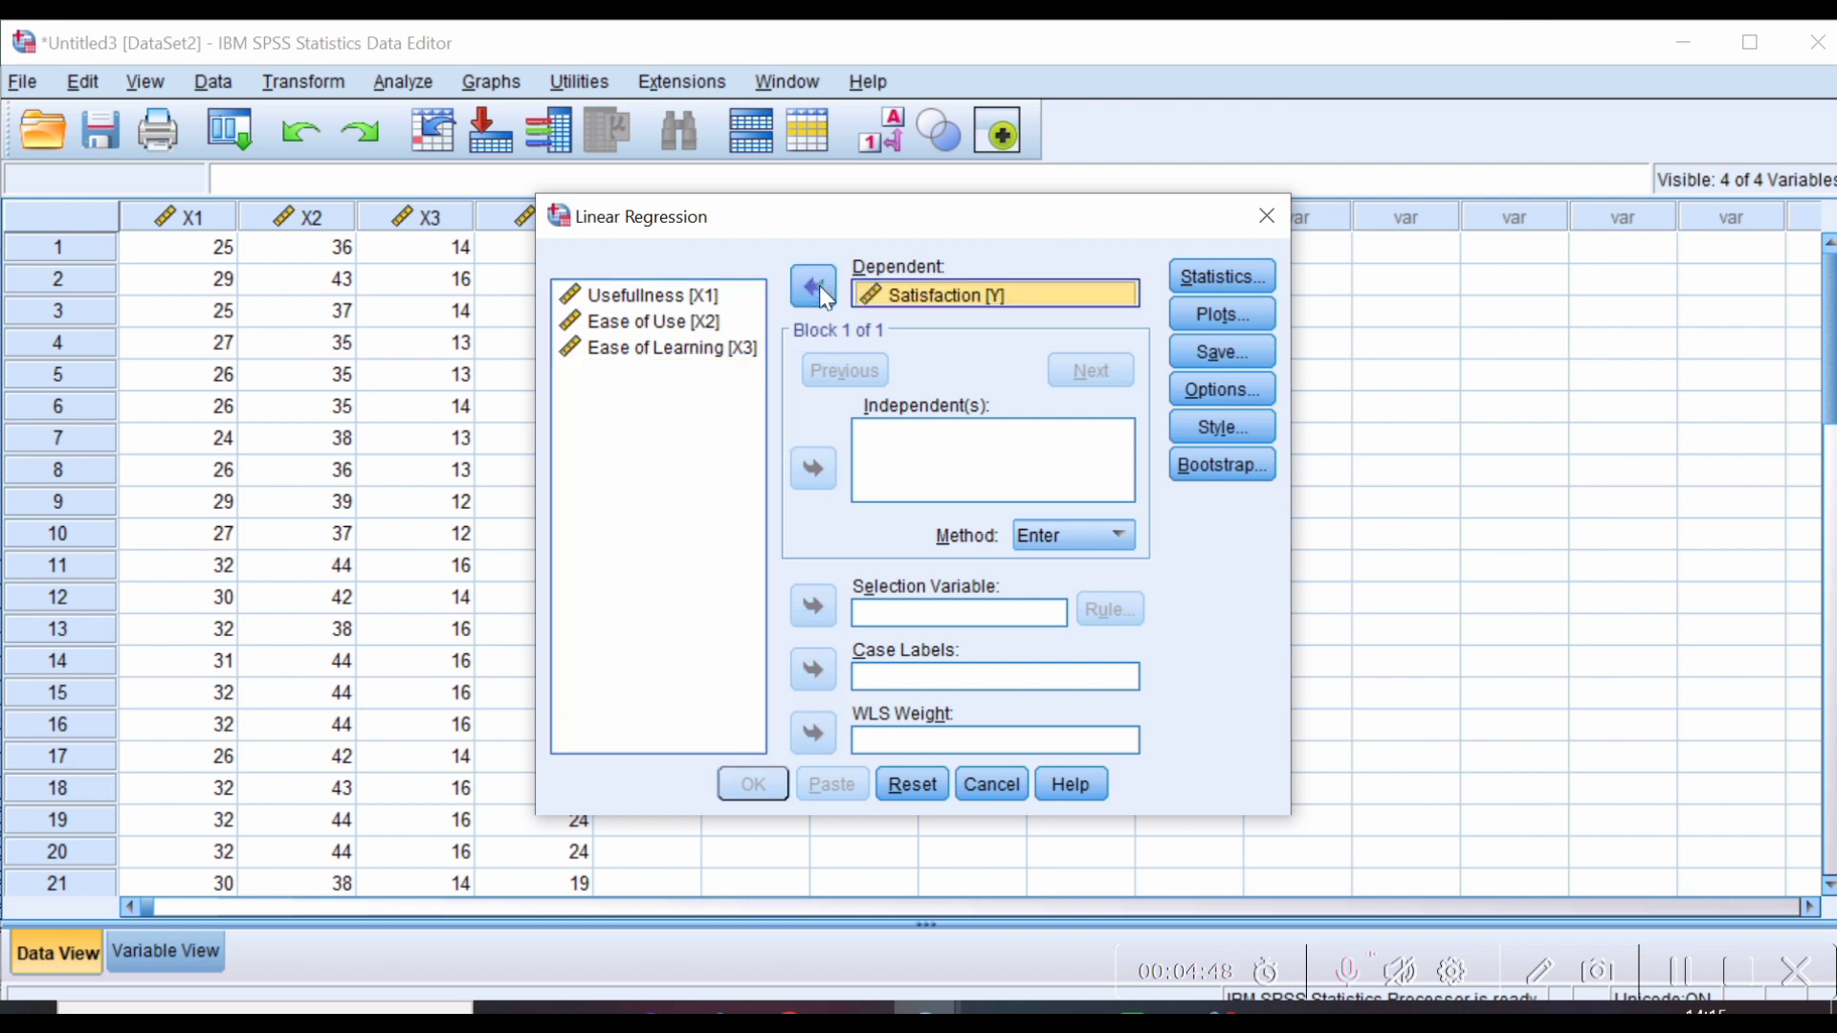
Add Usefullness [X1], Ease of Use [X2] and Ease of Learning [X3] as the regression's independent variables
left_click(676, 298)
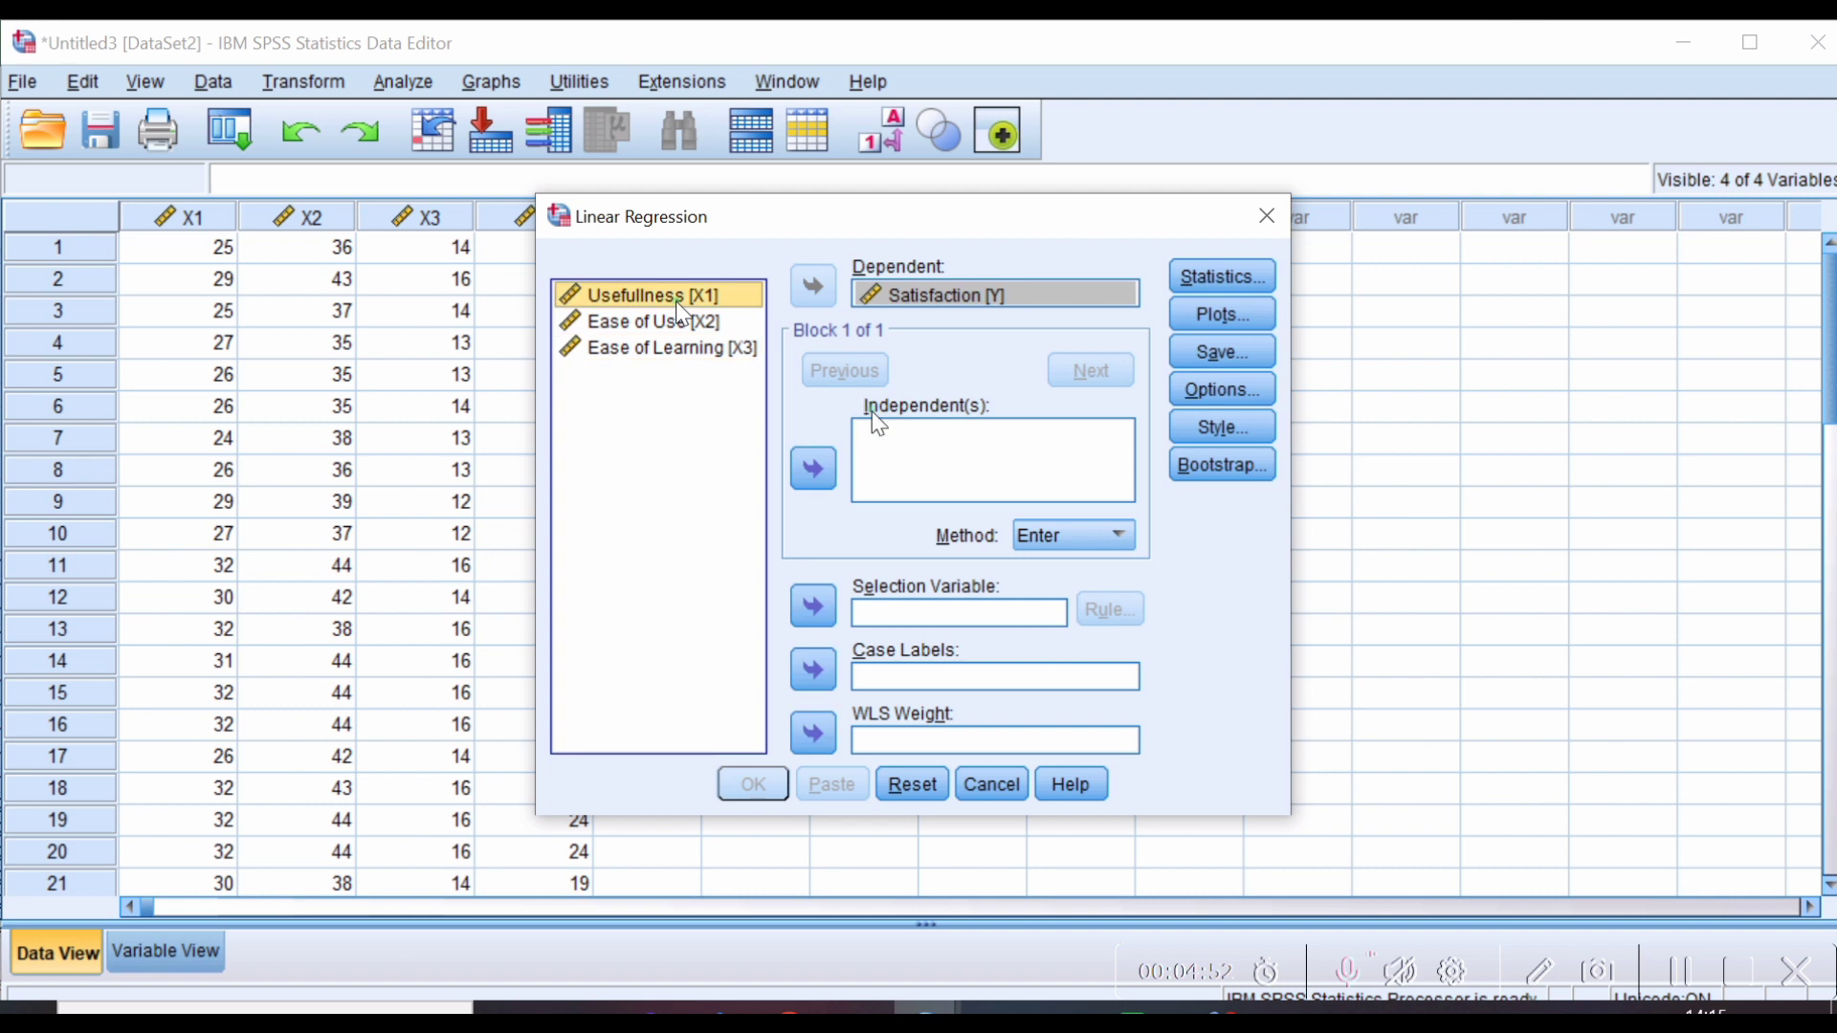
left_click(816, 471)
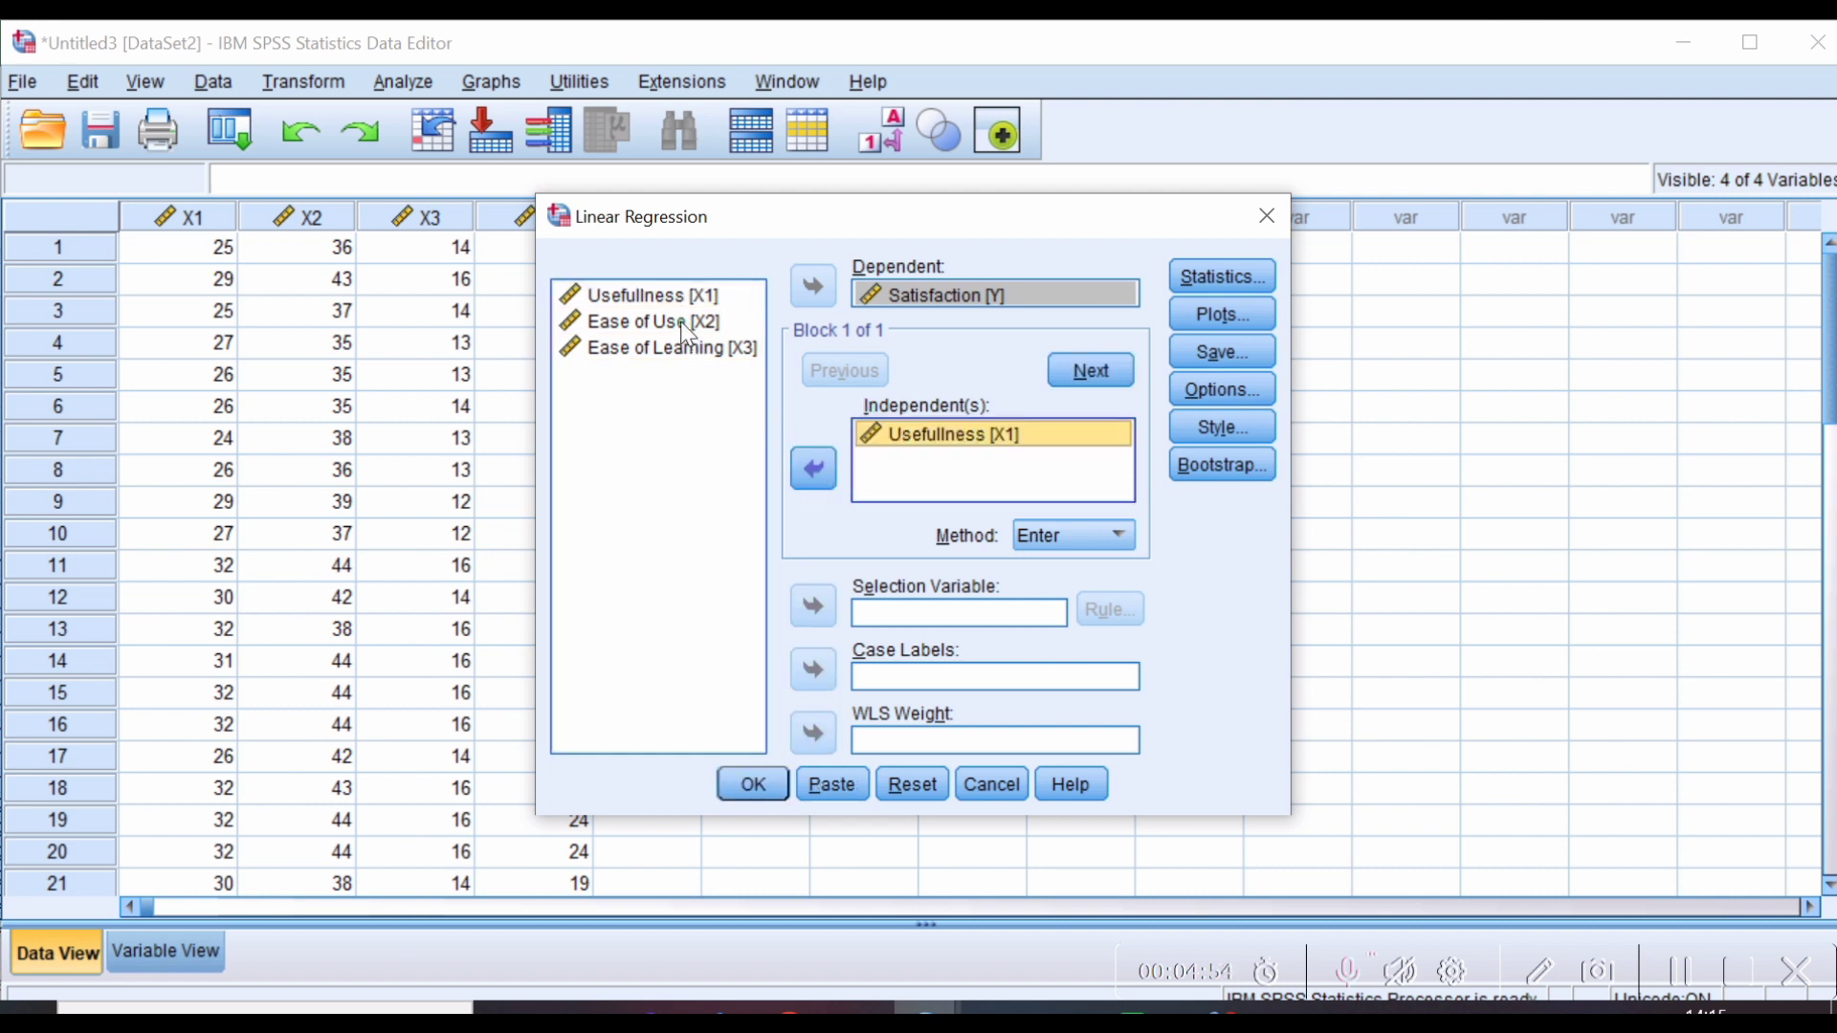
left_click(681, 322)
left_click(824, 478)
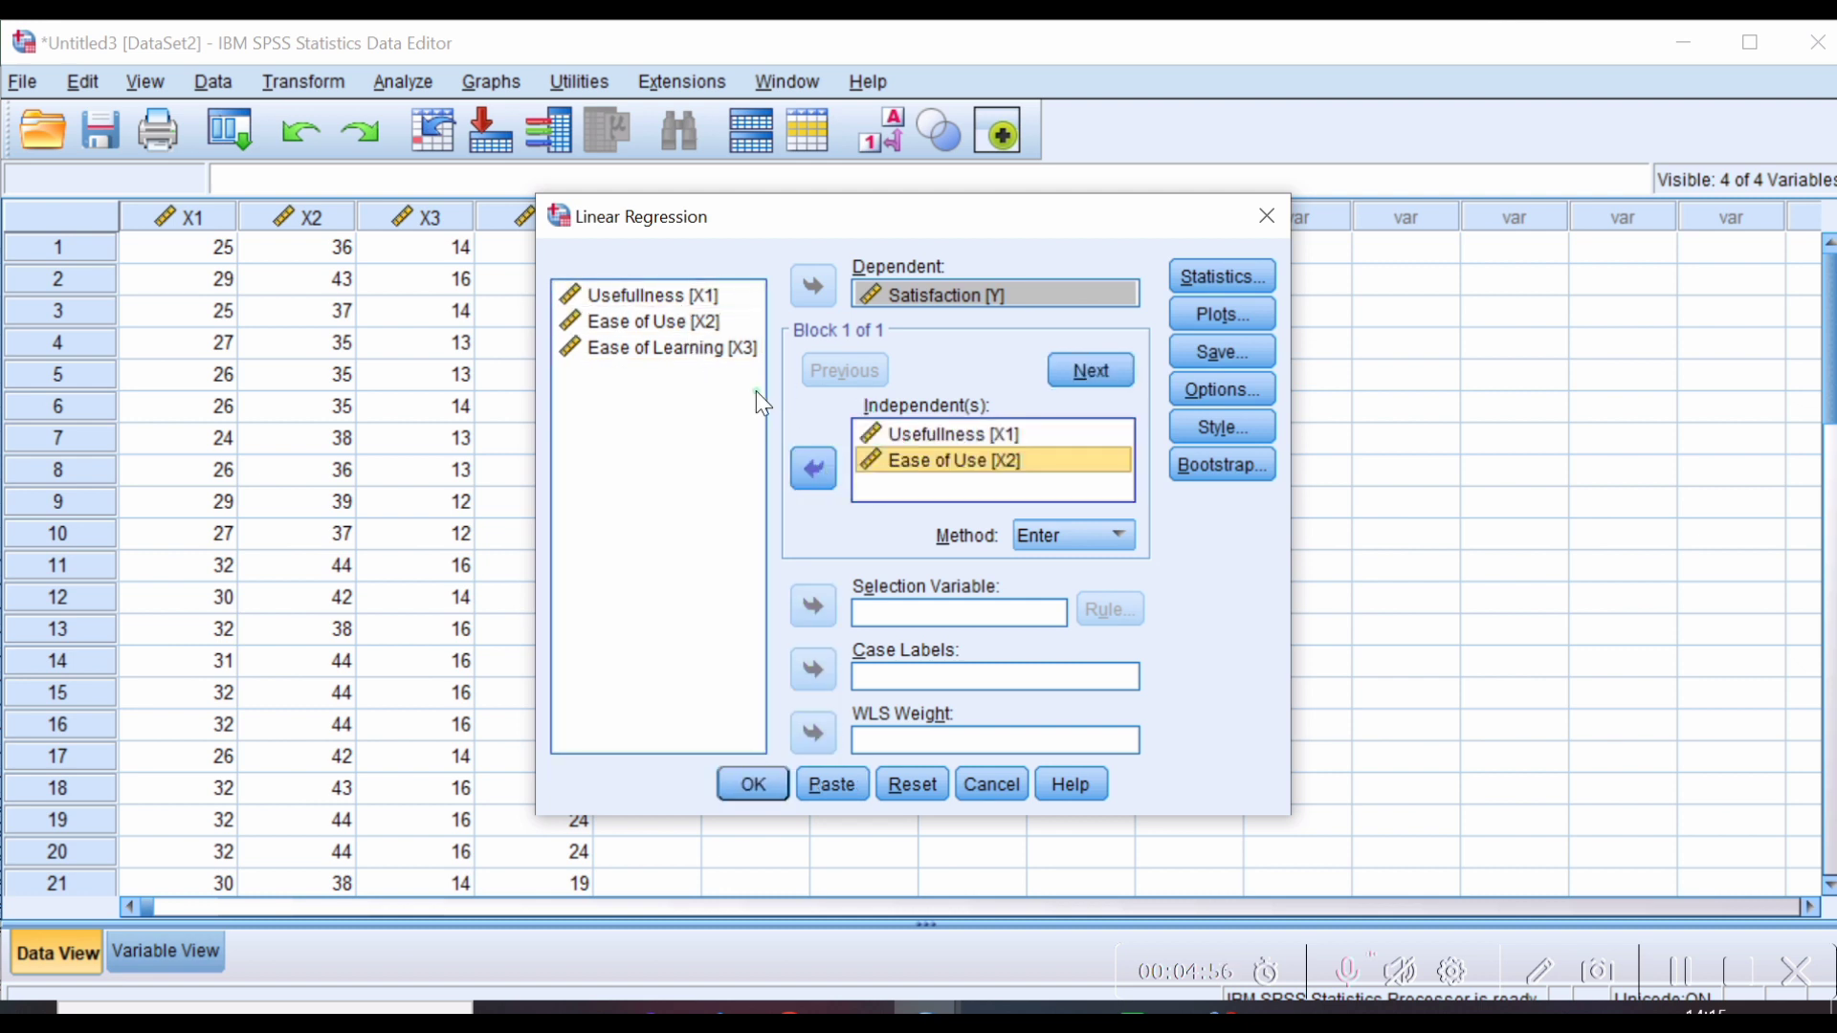
left_click(724, 350)
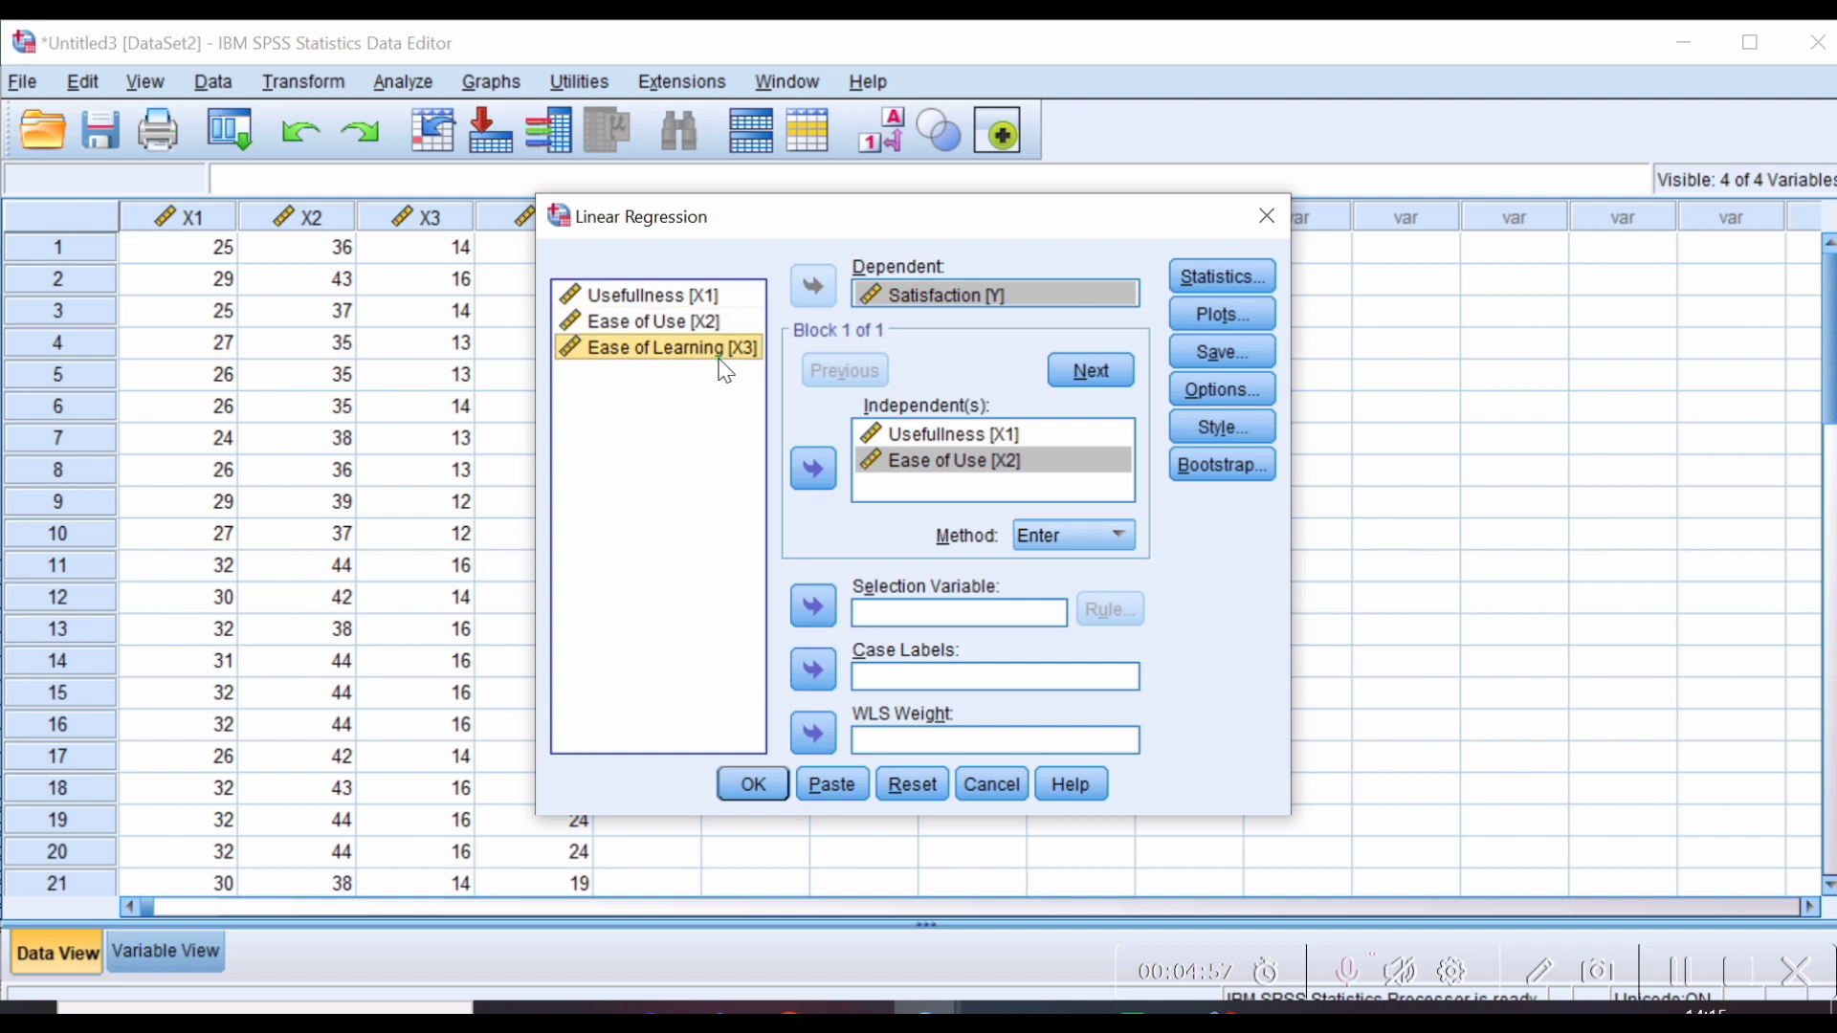
left_click(813, 486)
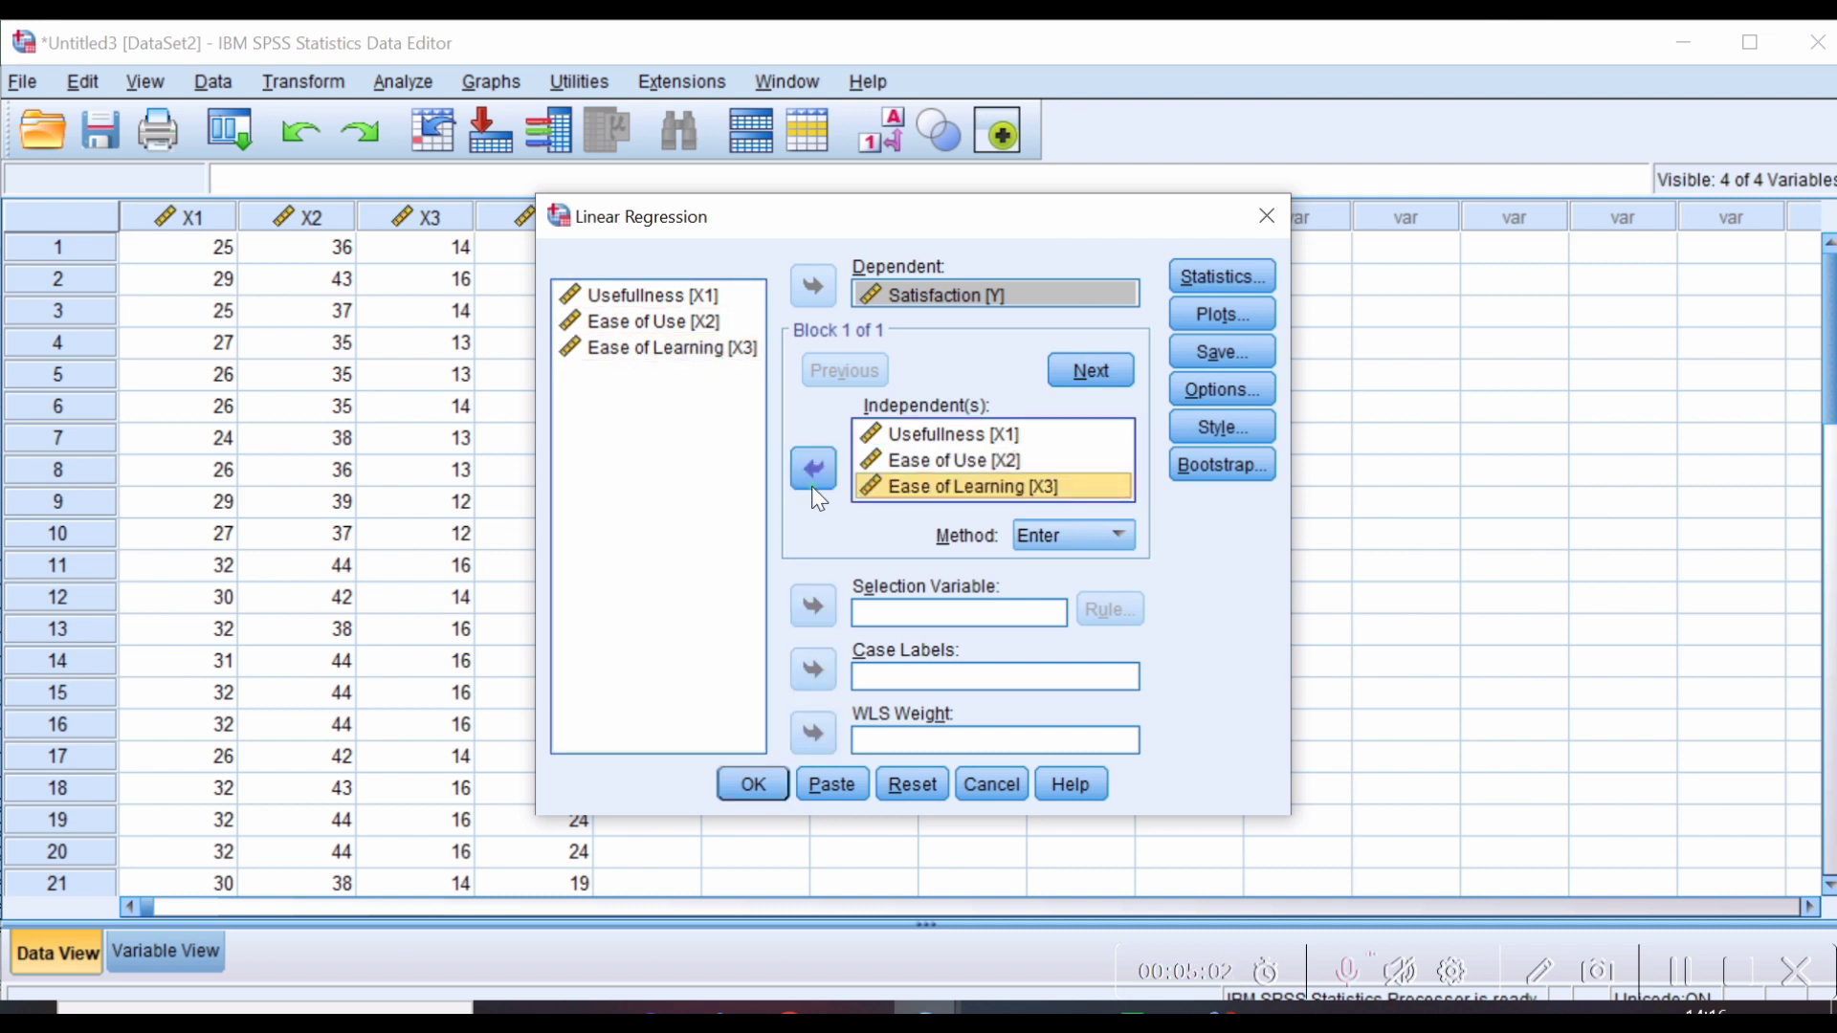
Include collinearity diagnostics in the regression statistics and run the regression
left_click(1229, 287)
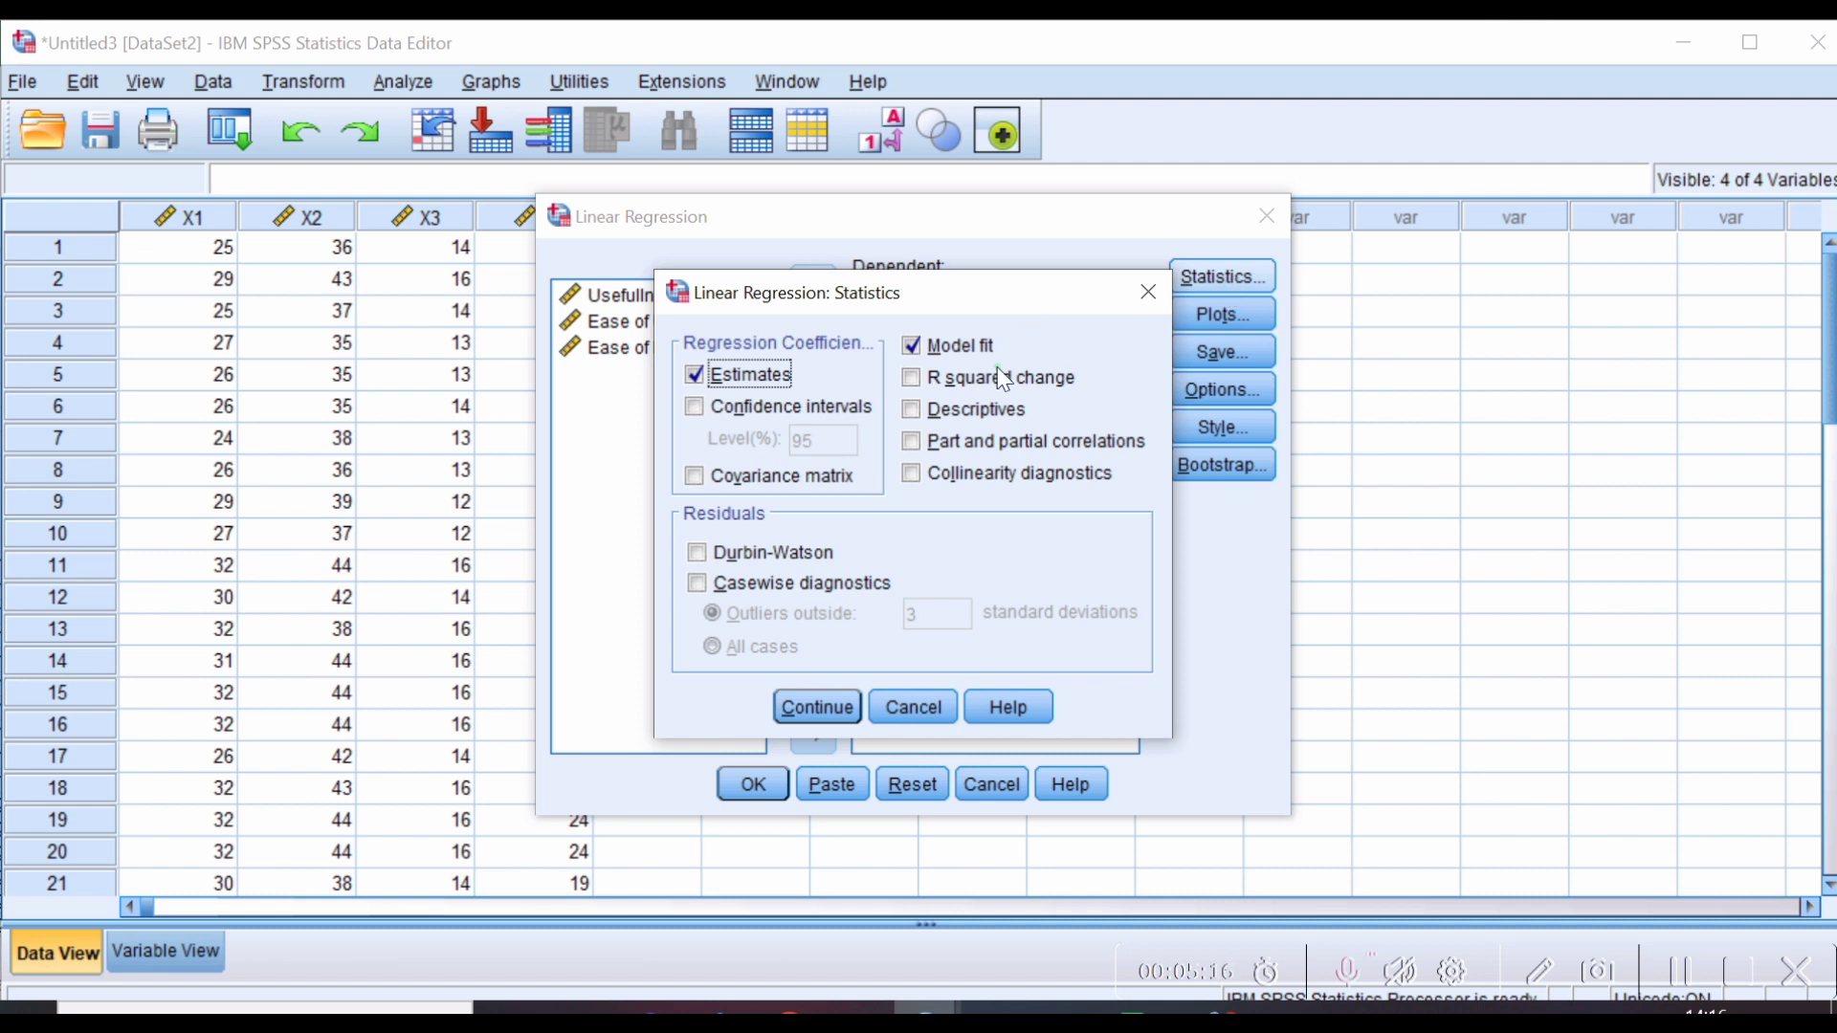
left_click(904, 476)
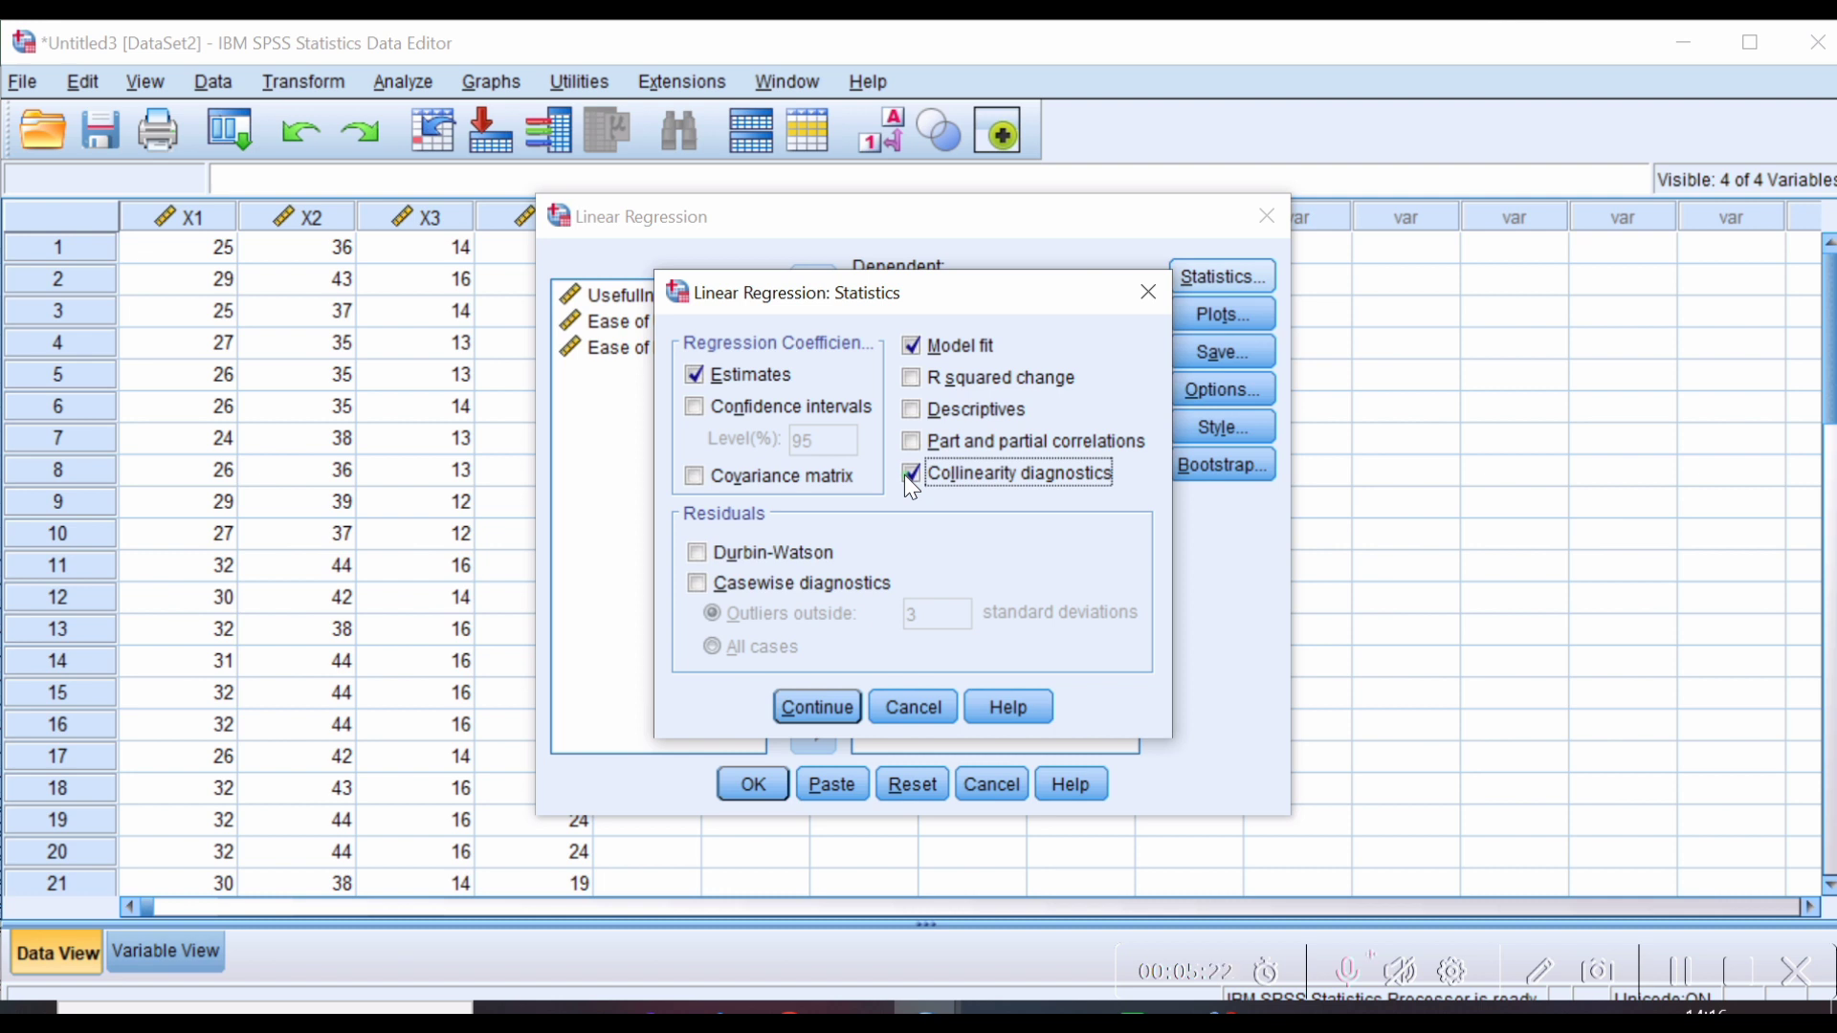
left_click(807, 709)
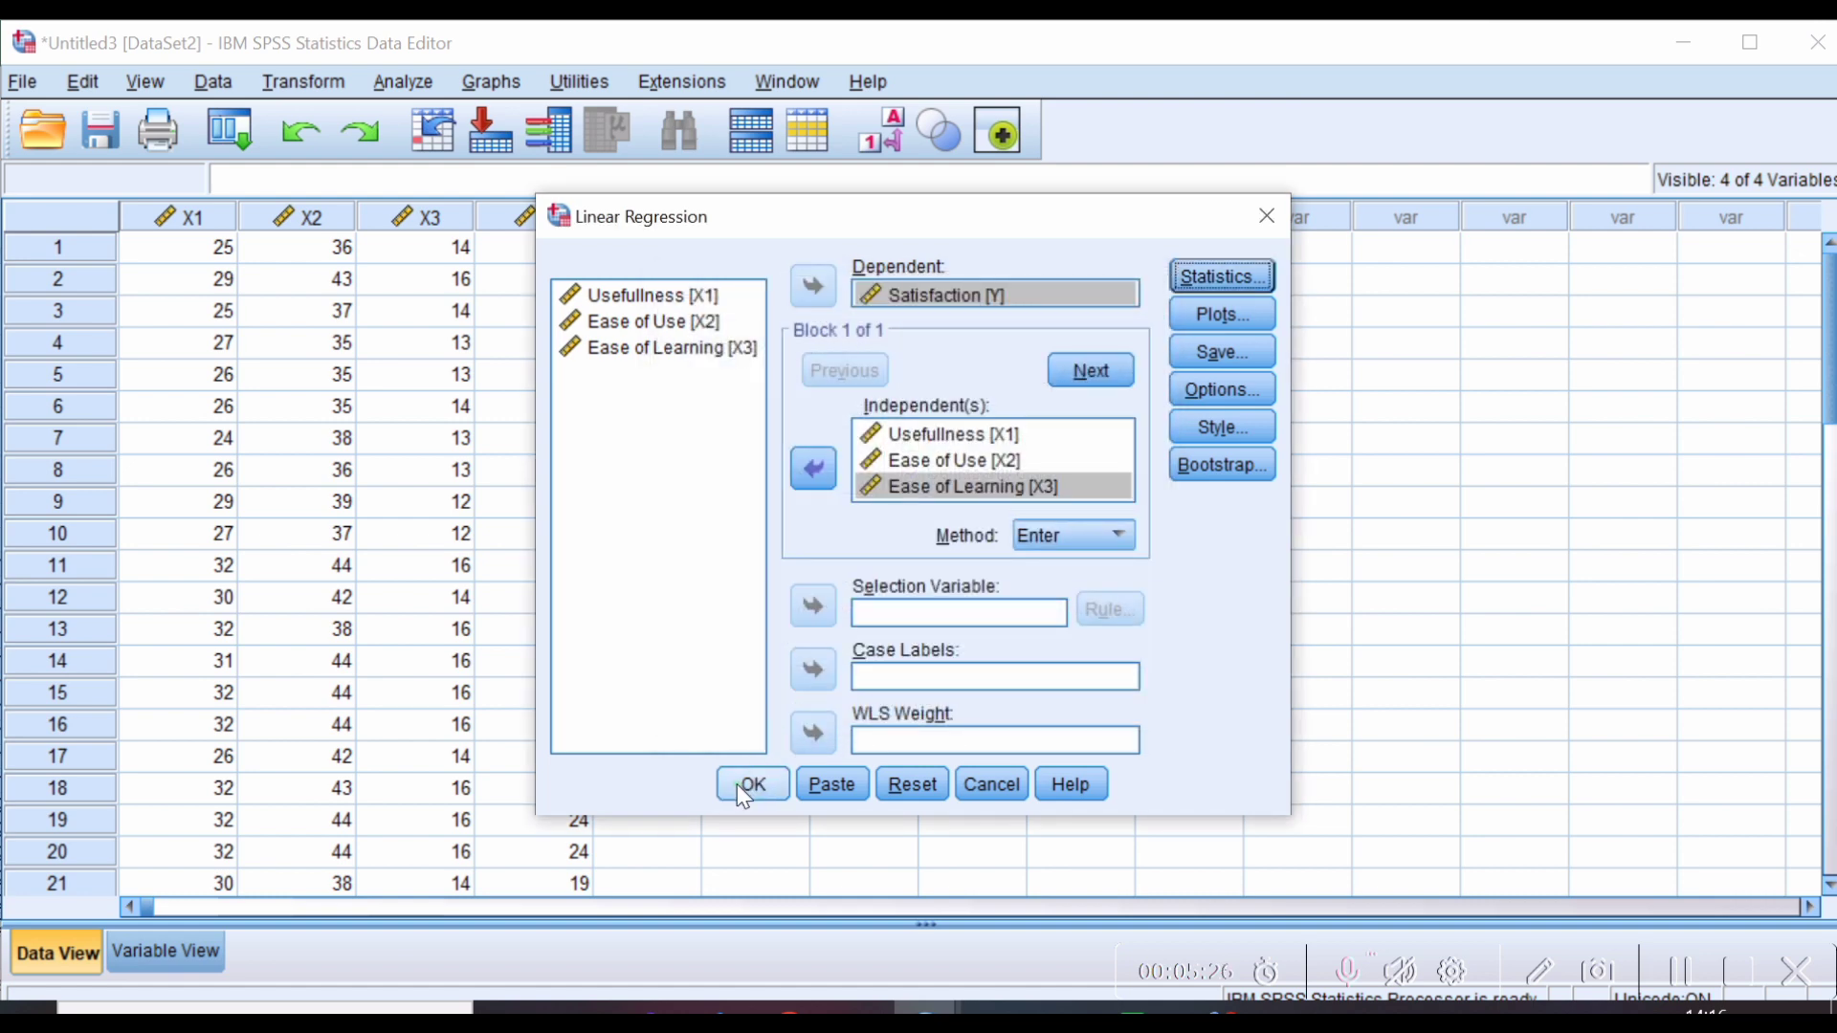
left_click(742, 790)
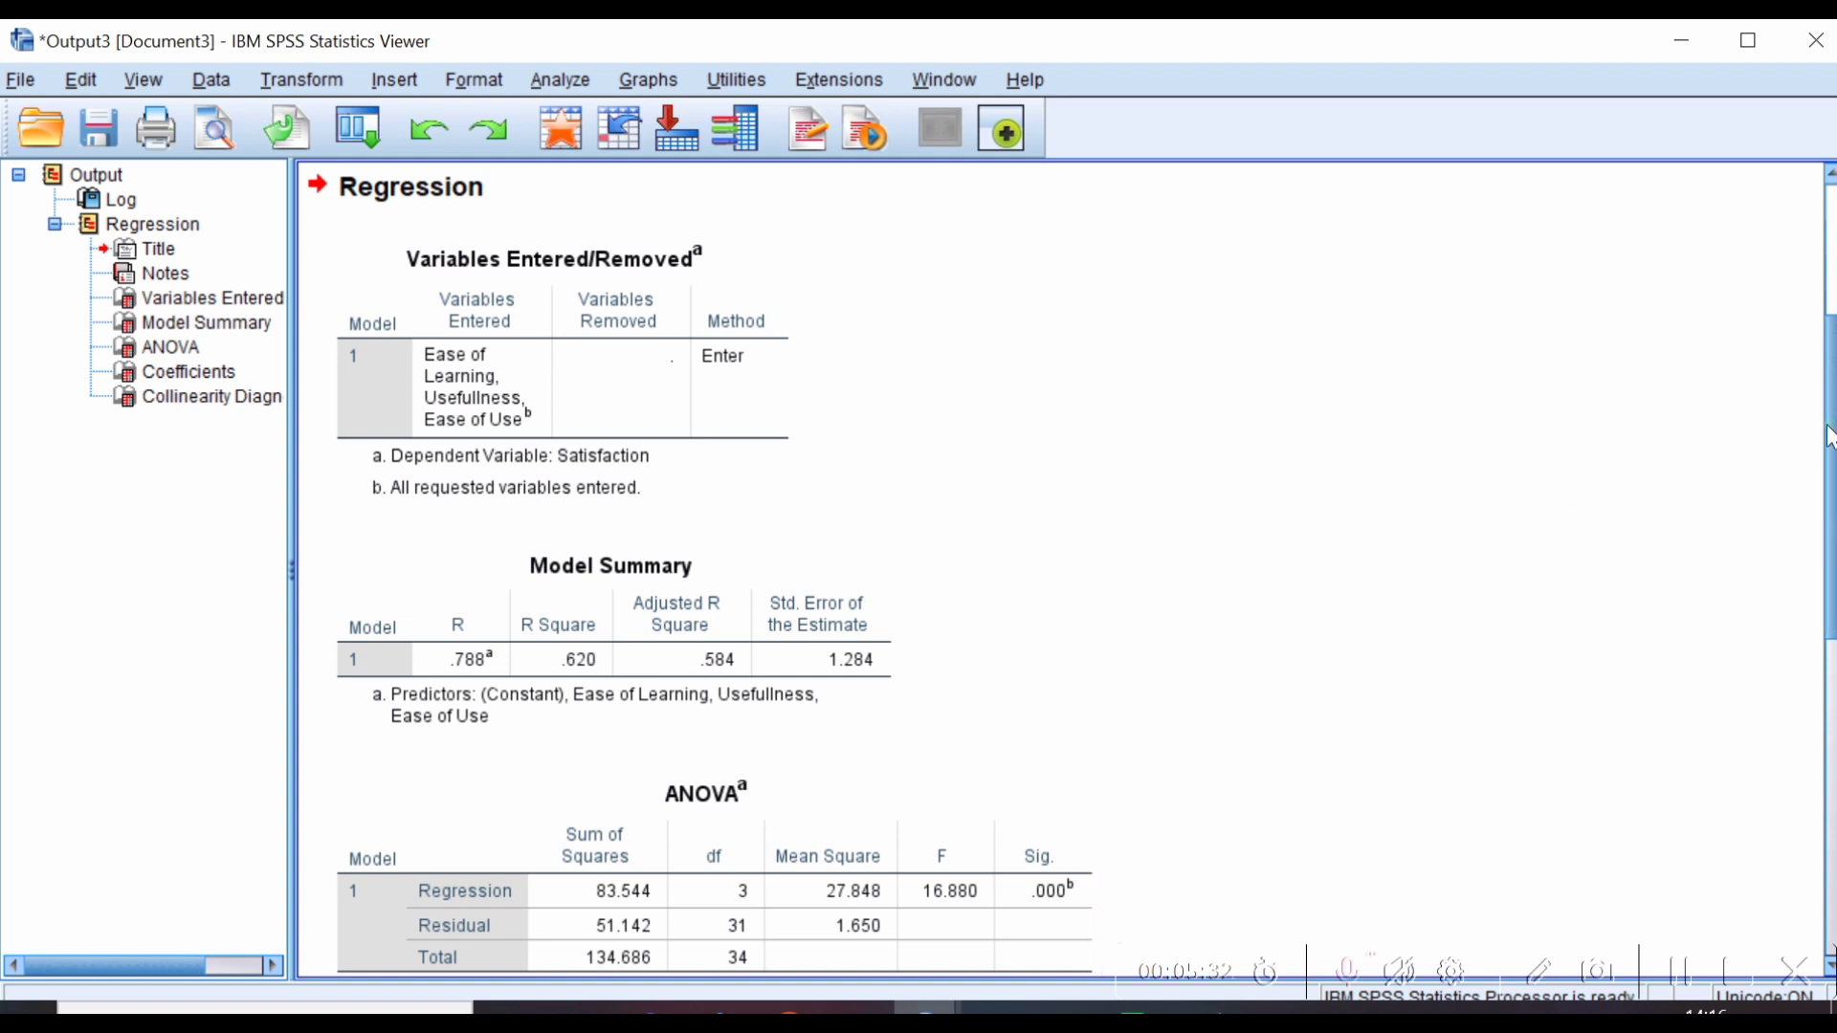
Review the regression output down to the collinearity tables, and switch to the Notepad criteria, placing them beside the Tolerance and VIF columns
scroll(1832, 655, "down", 6)
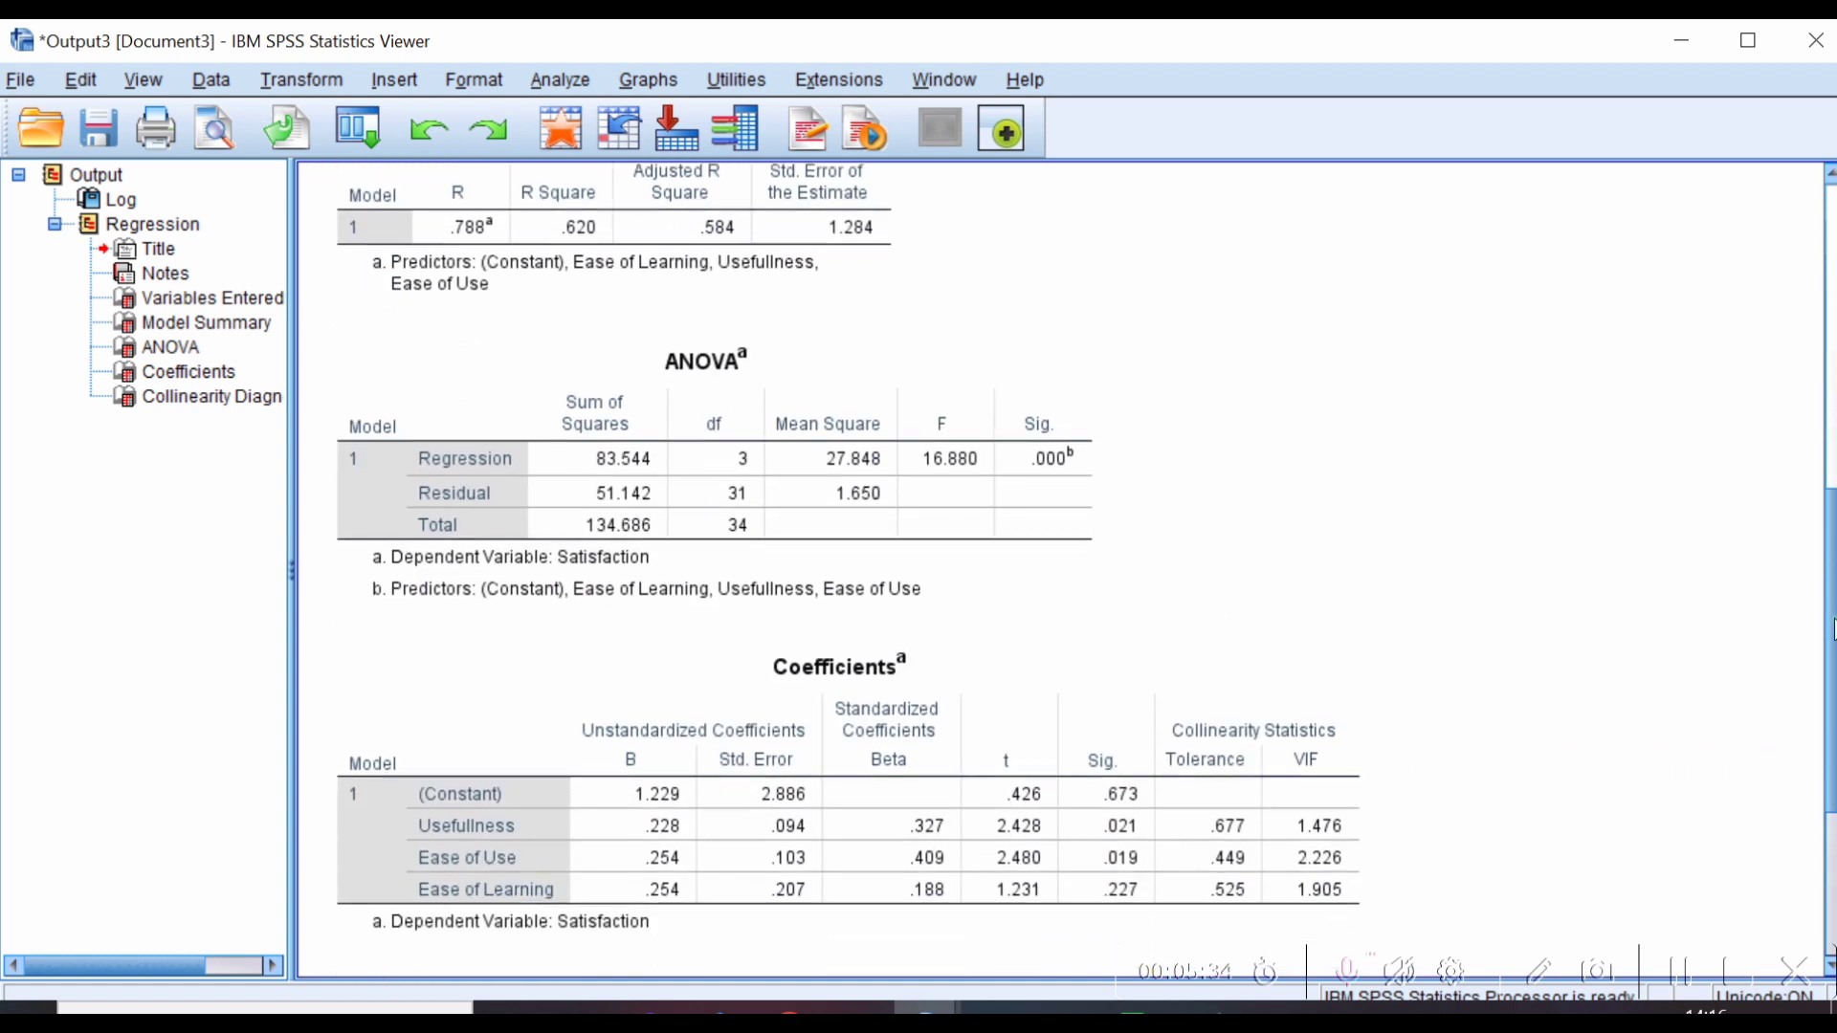
left_click_drag(1832, 656, 1819, 724)
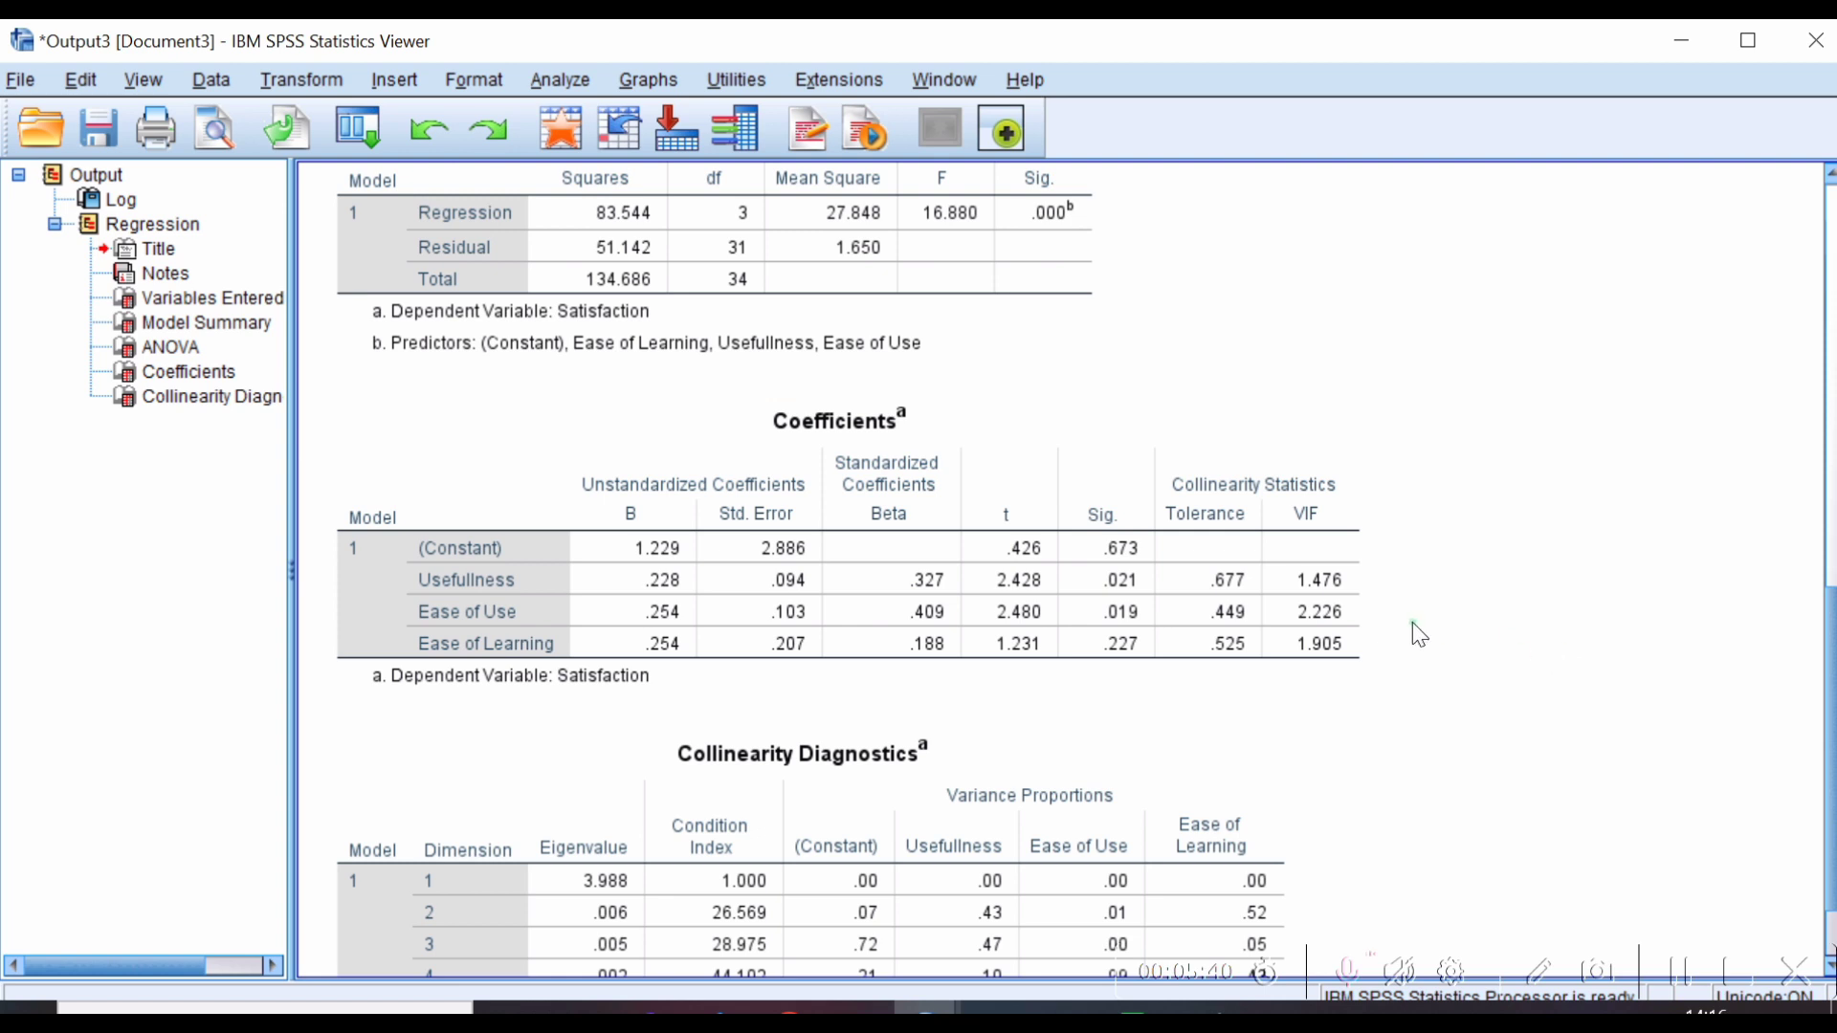
left_click(1829, 534)
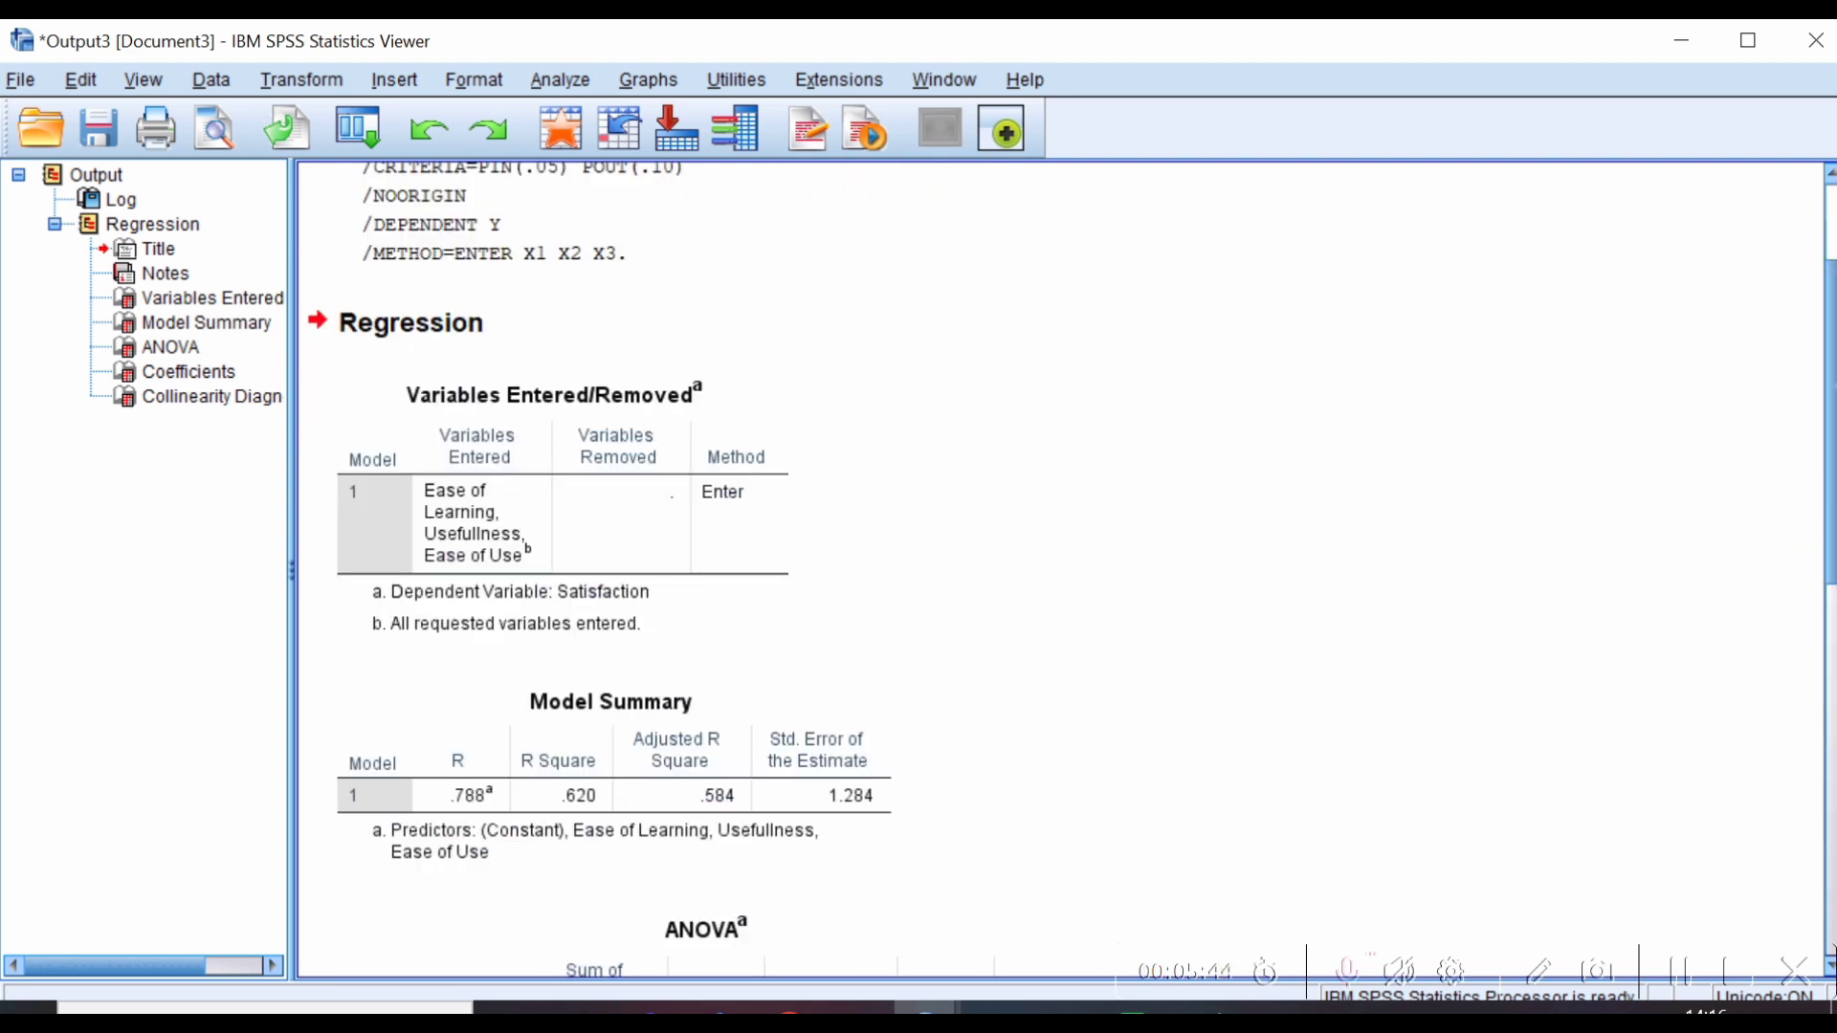
left_click(1828, 637)
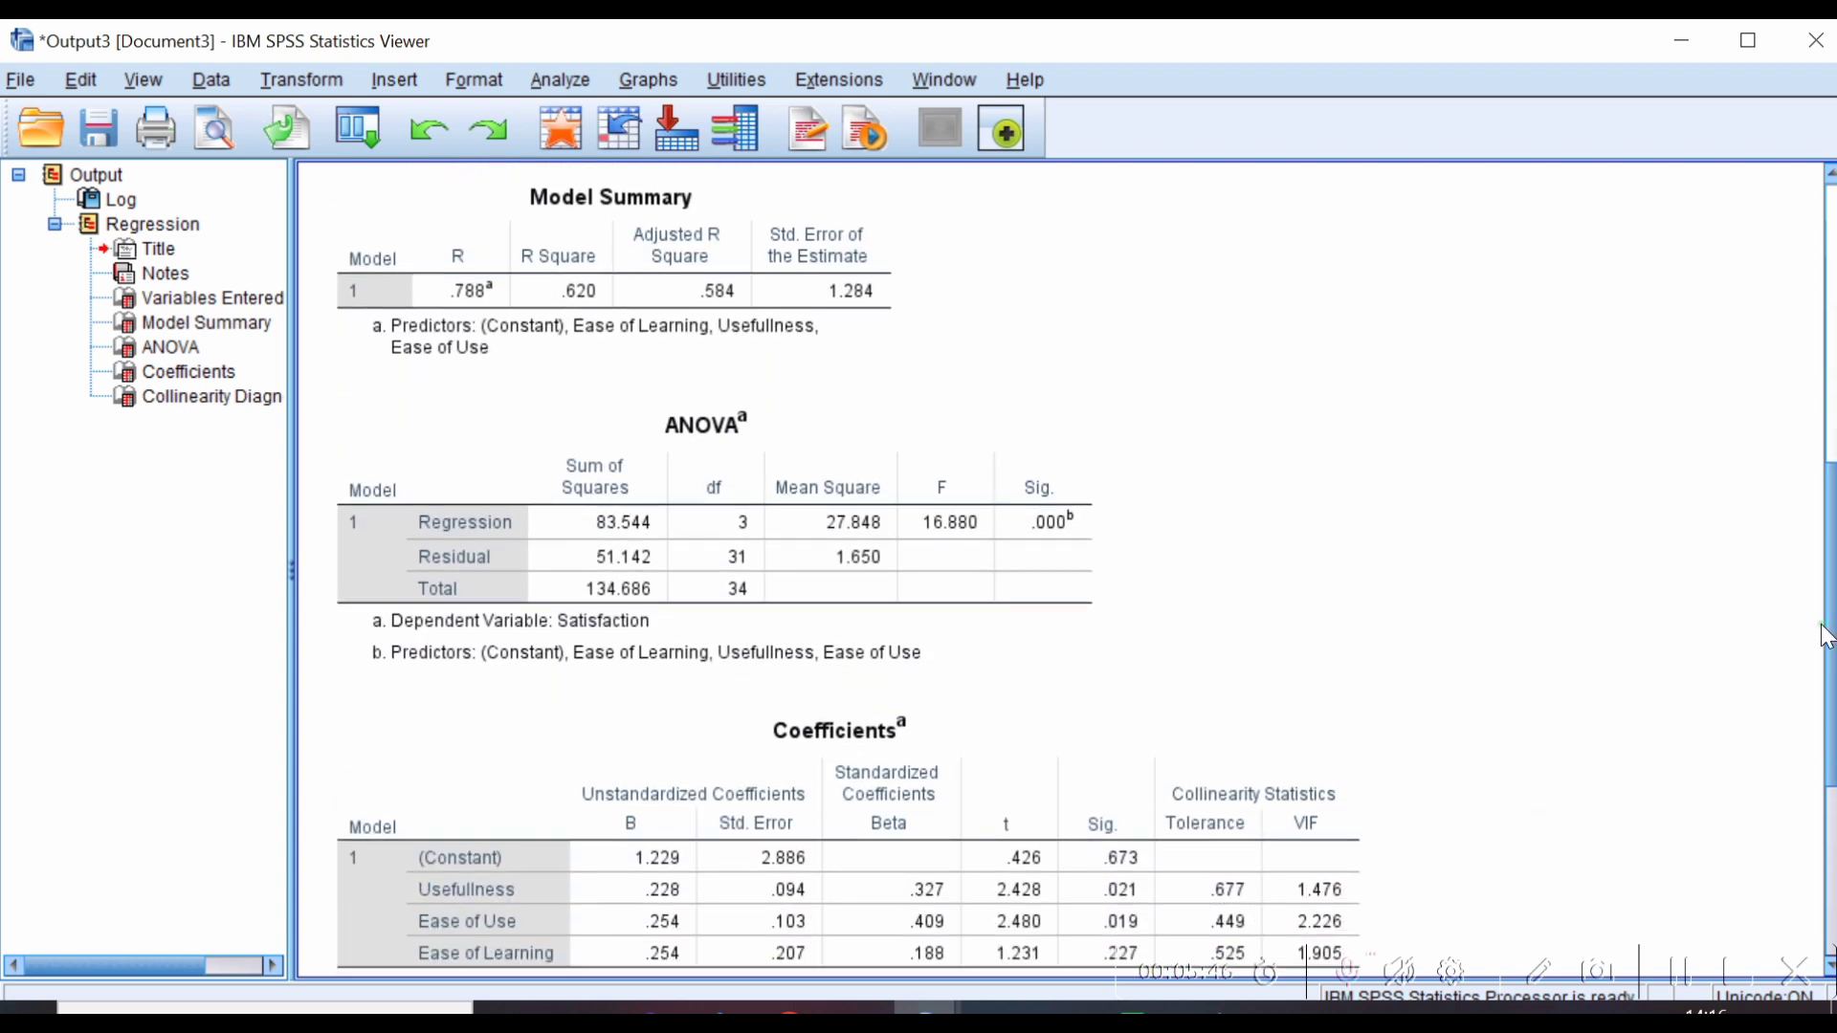
scroll(1805, 763, "down", 5)
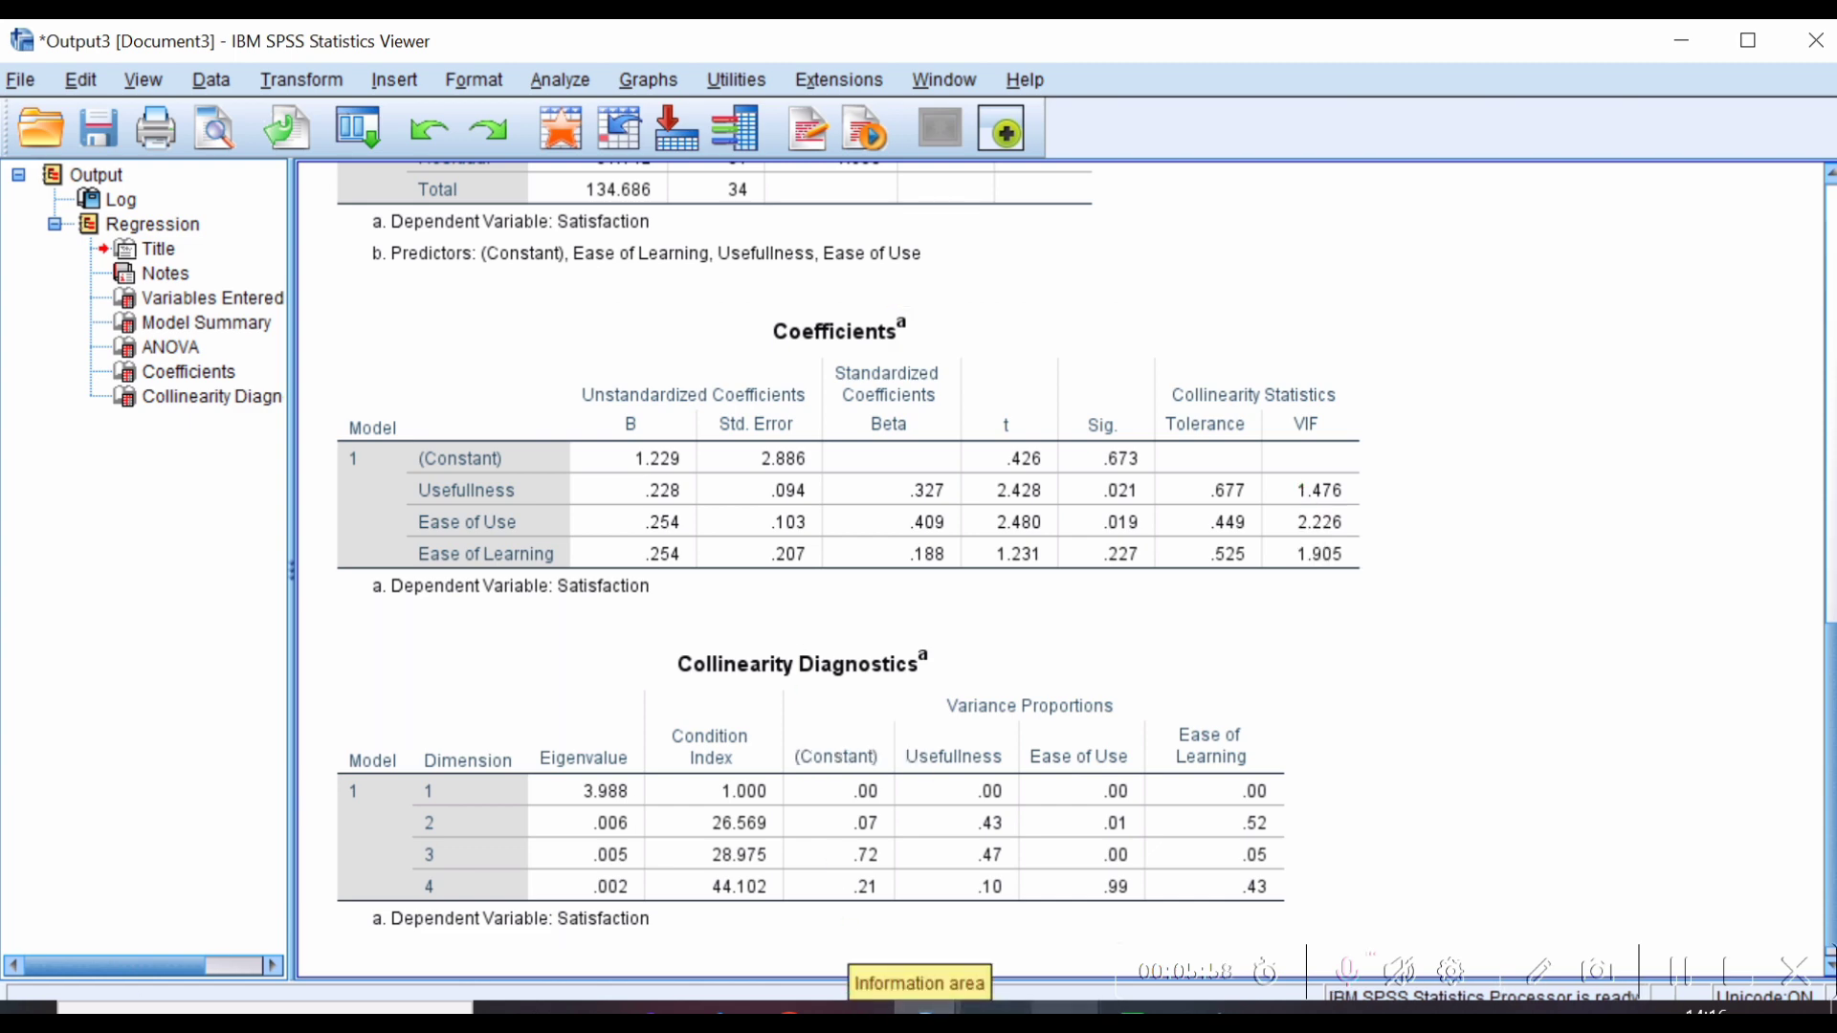
left_click(1064, 1011)
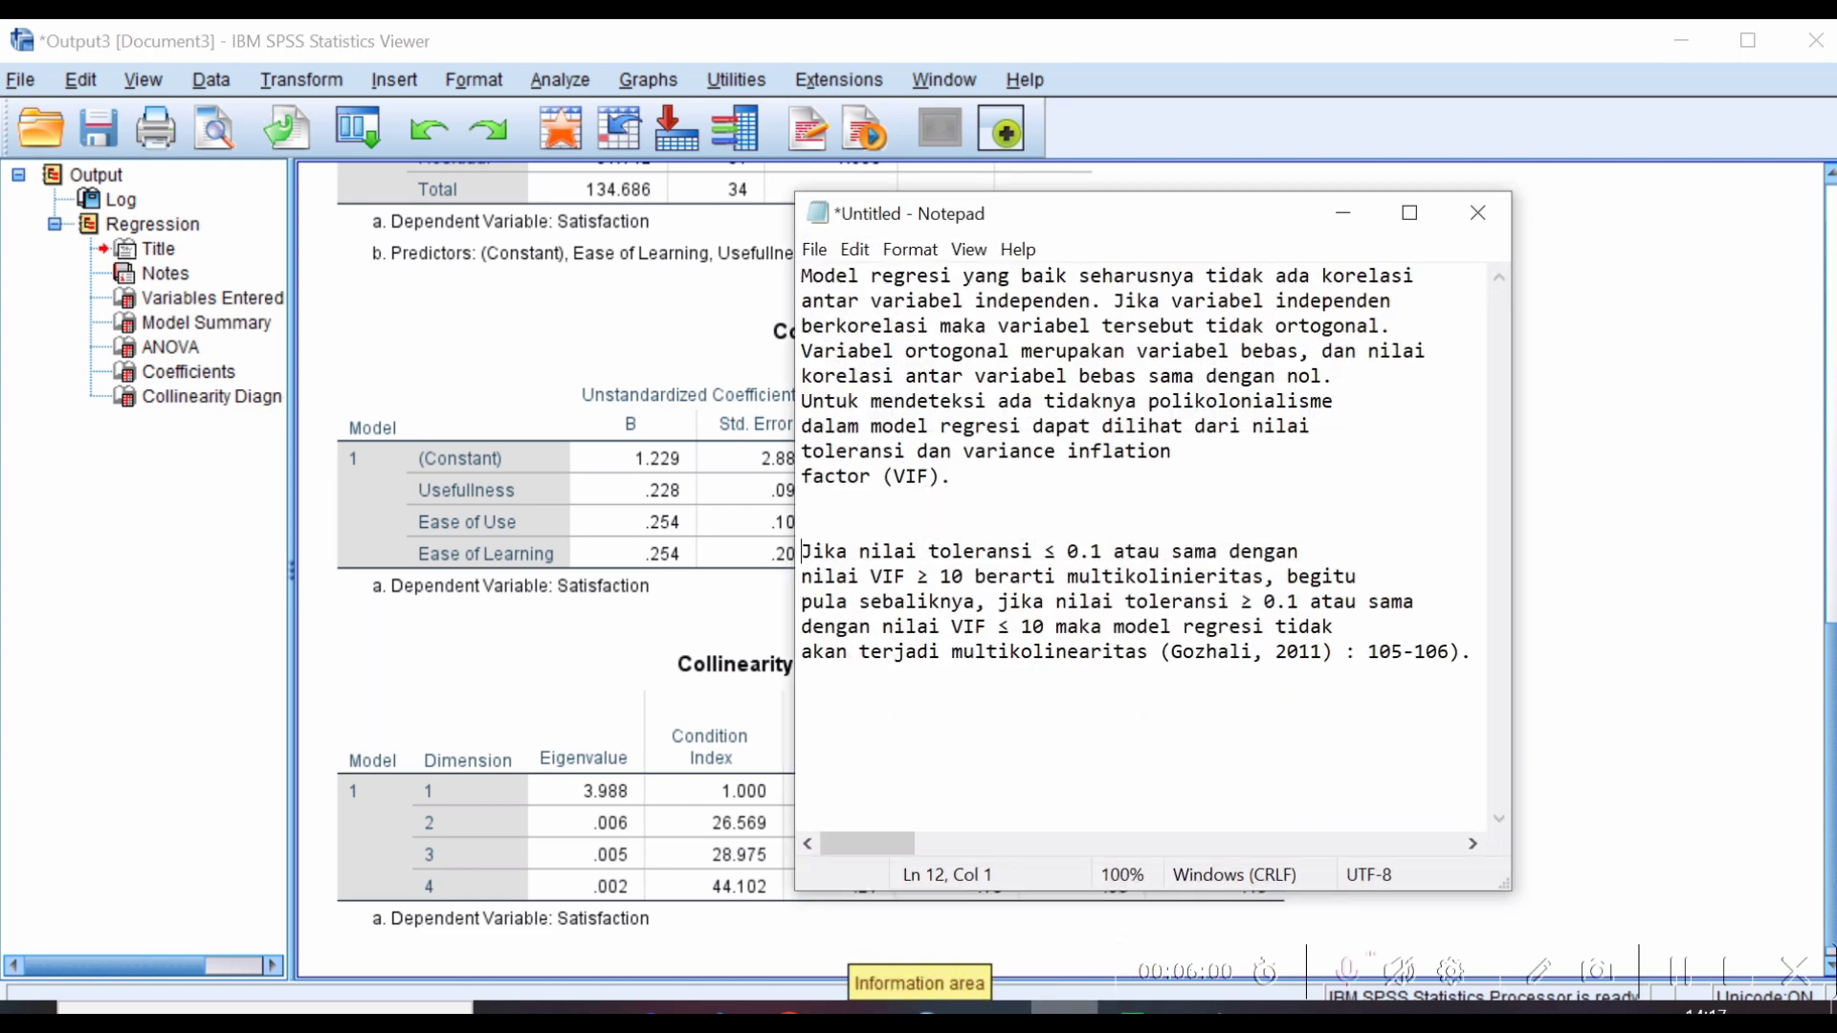
left_click_drag(1186, 235, 506, 198)
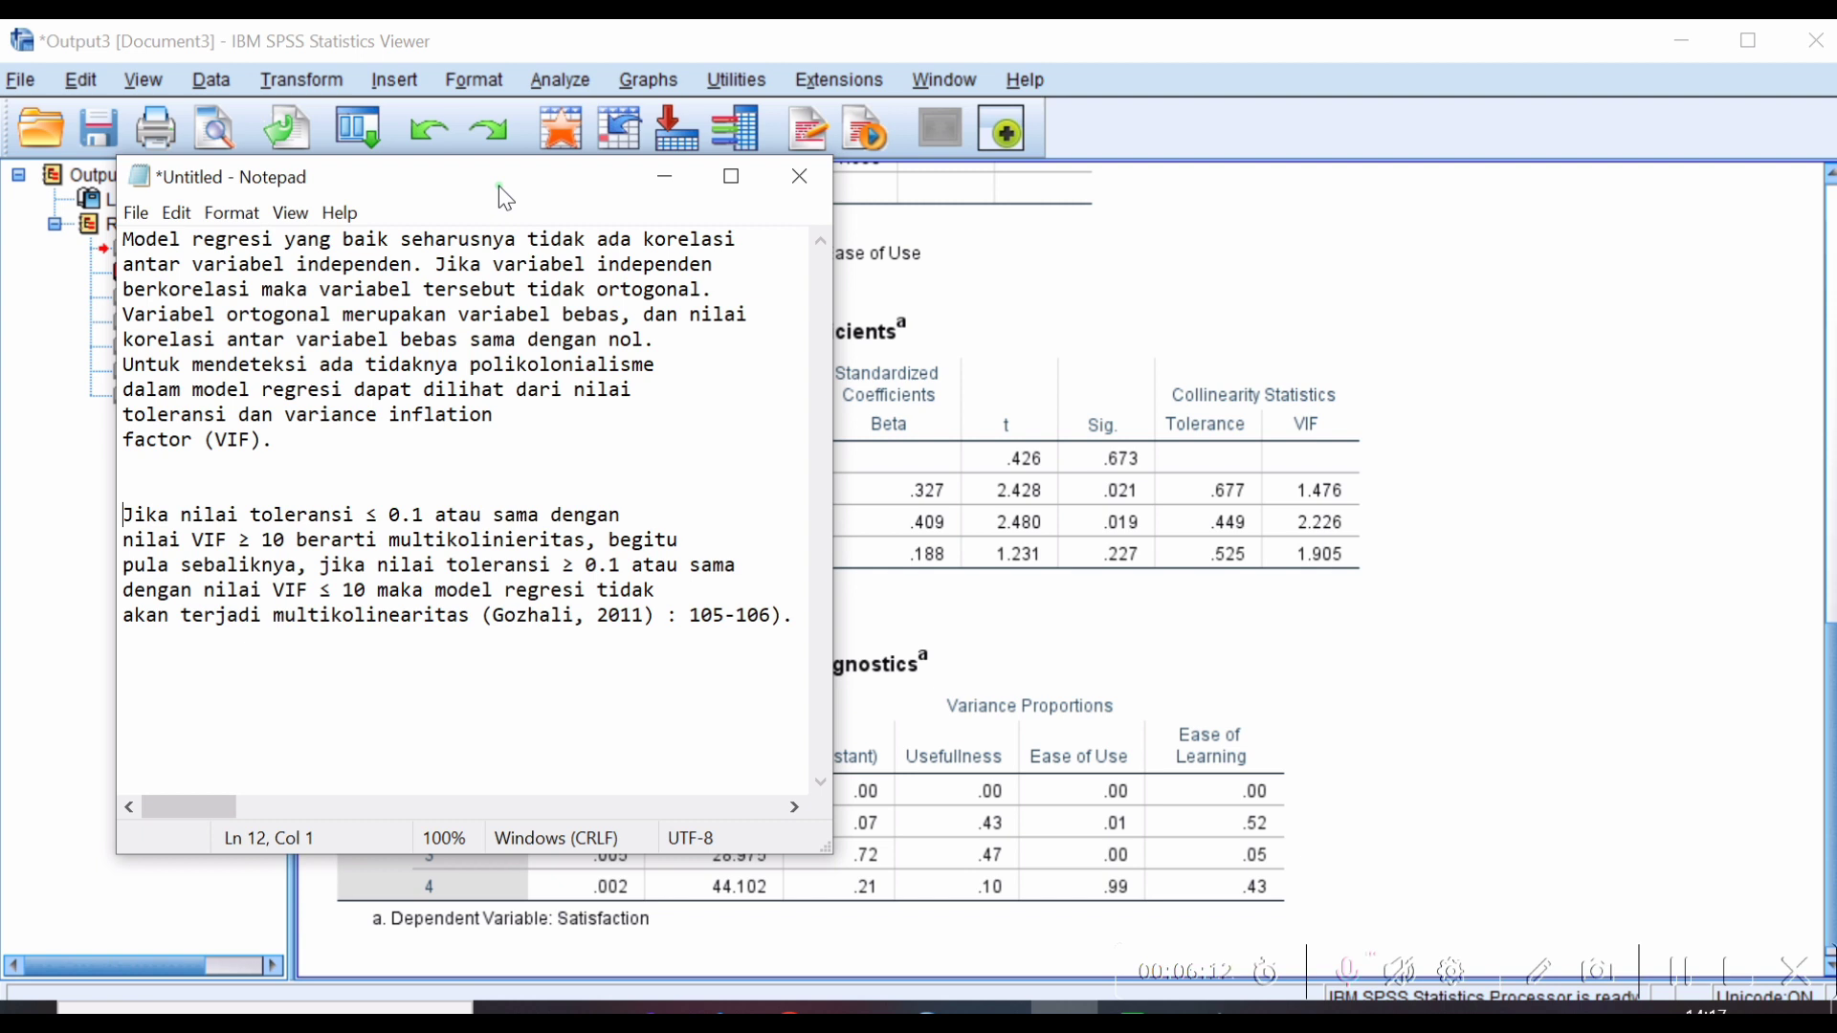
Write both tolerance thresholds in the multicollinearity notes as 0.100
left_click(427, 518)
left_click(954, 547)
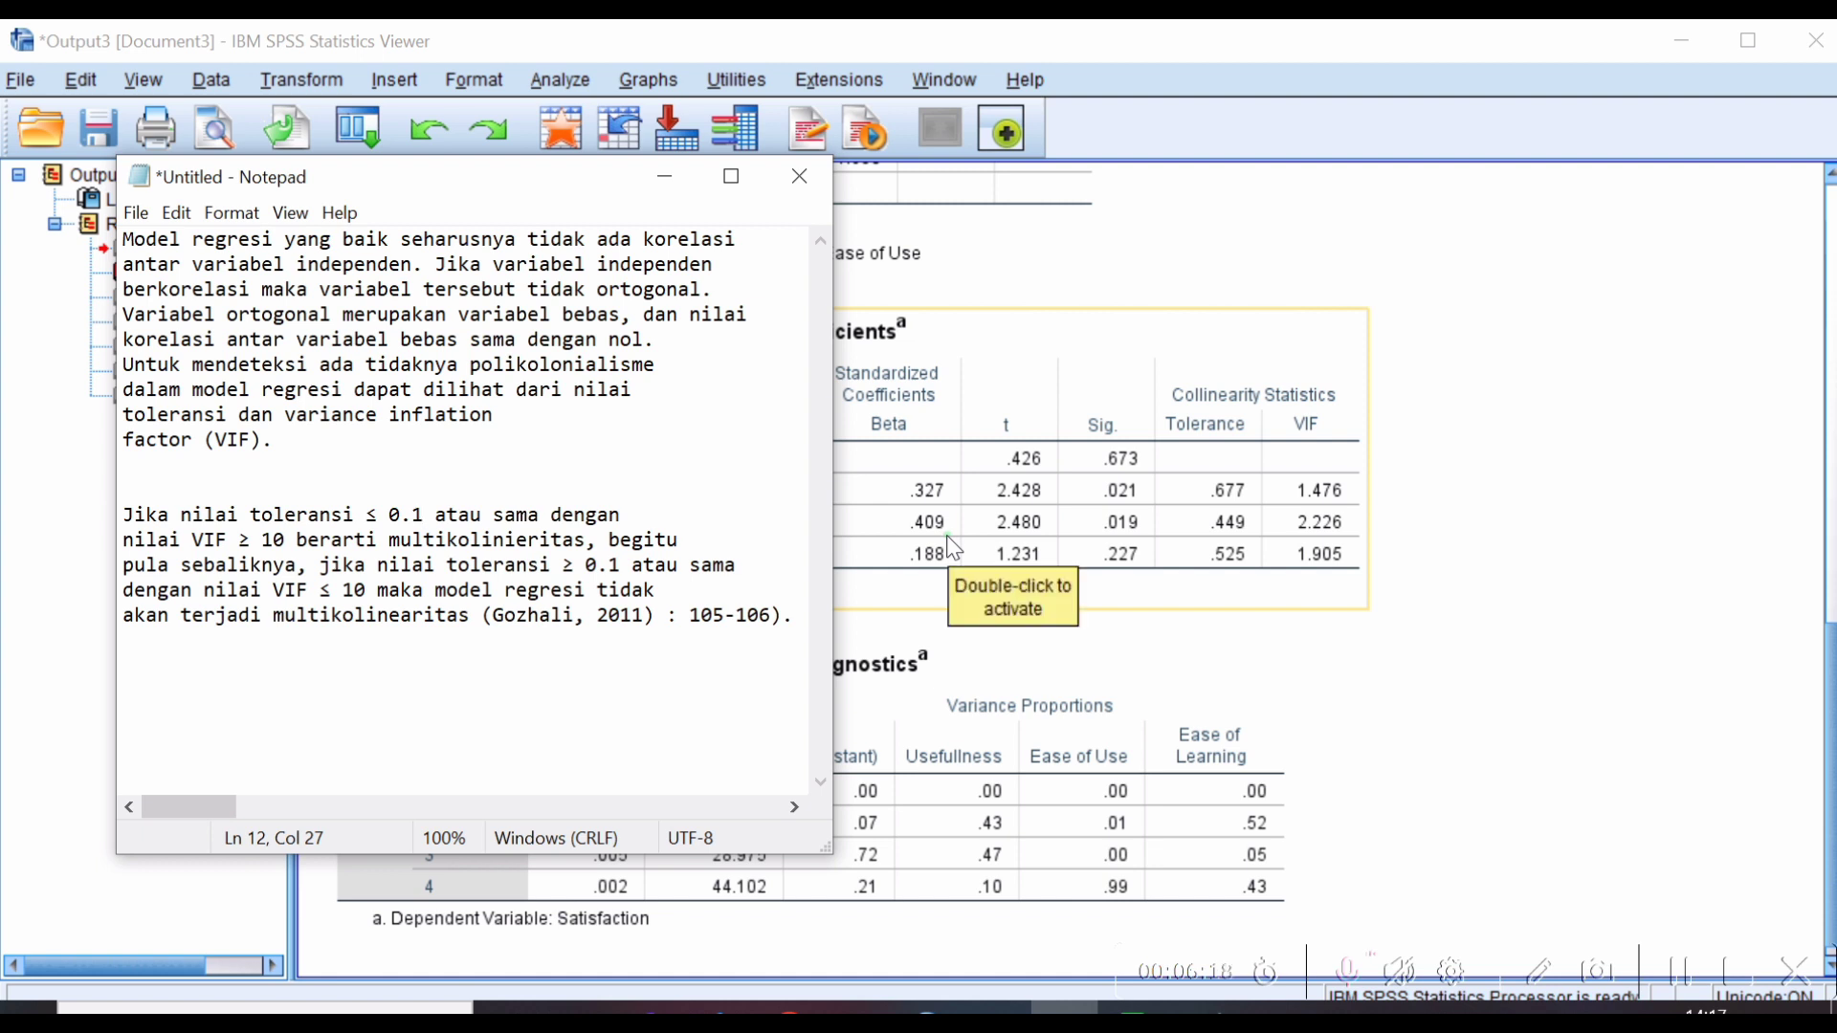
type("00")
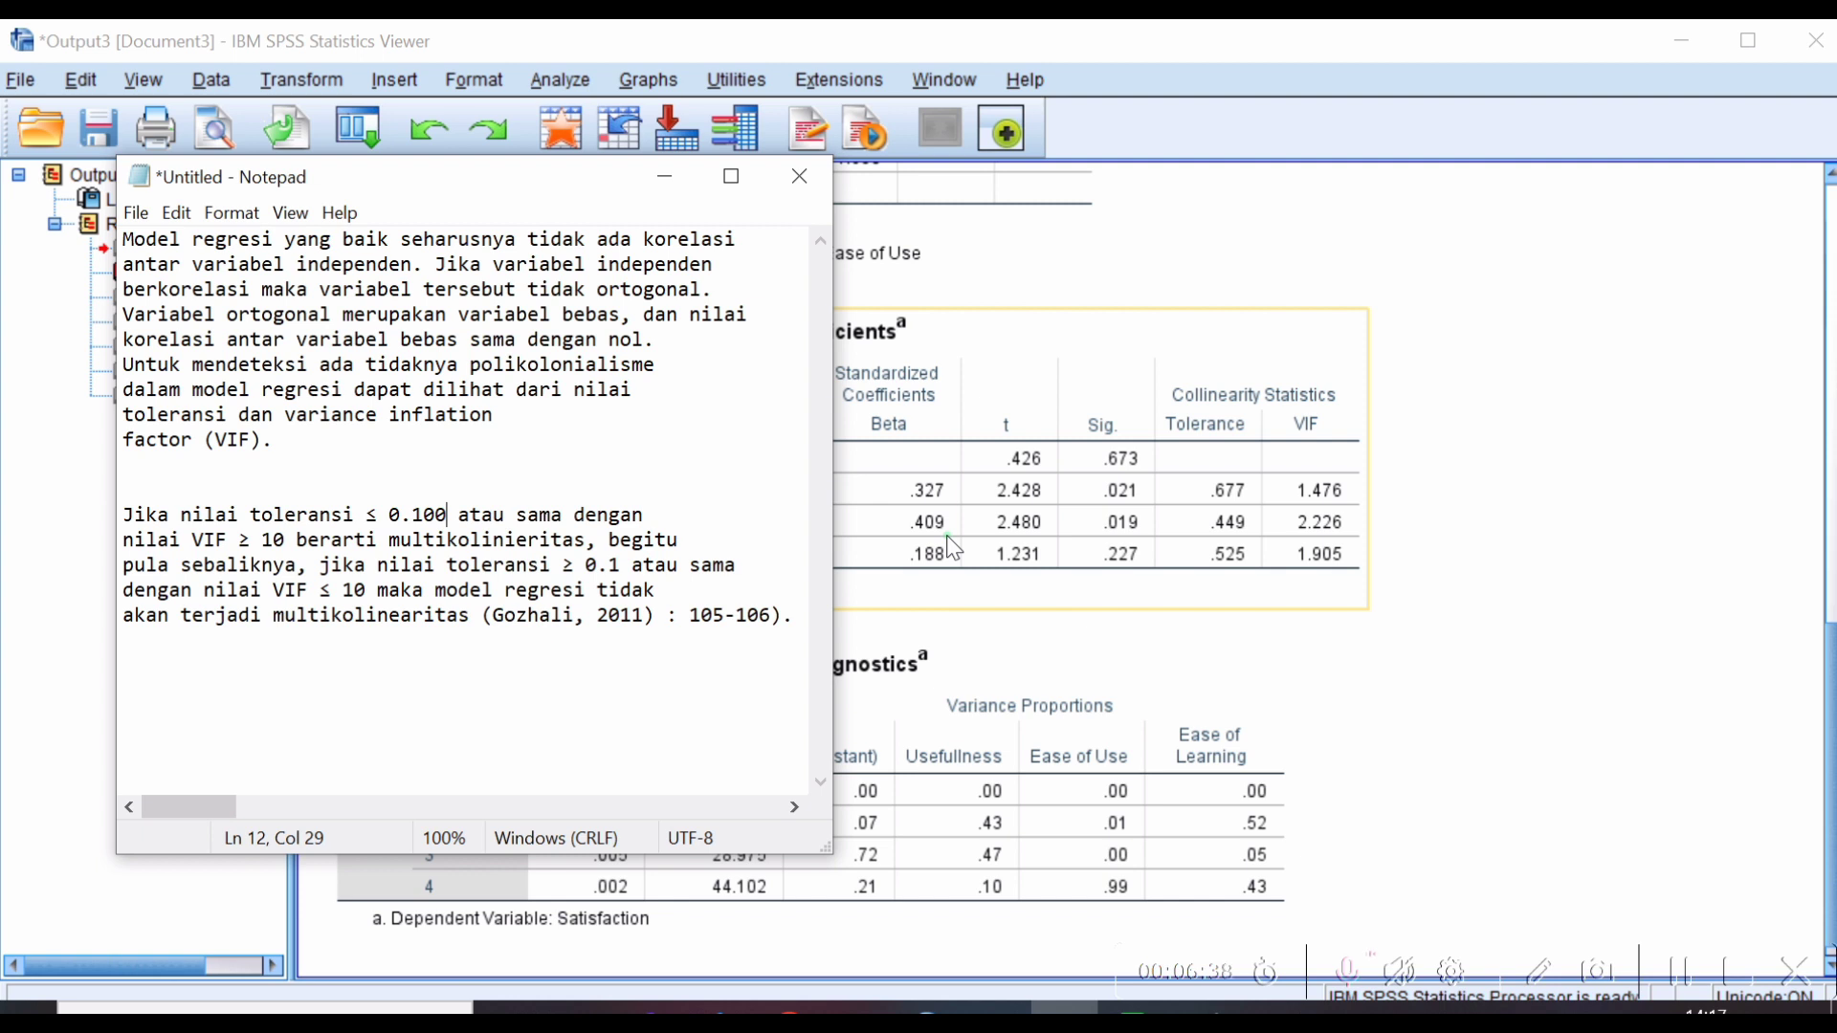
left_click(615, 568)
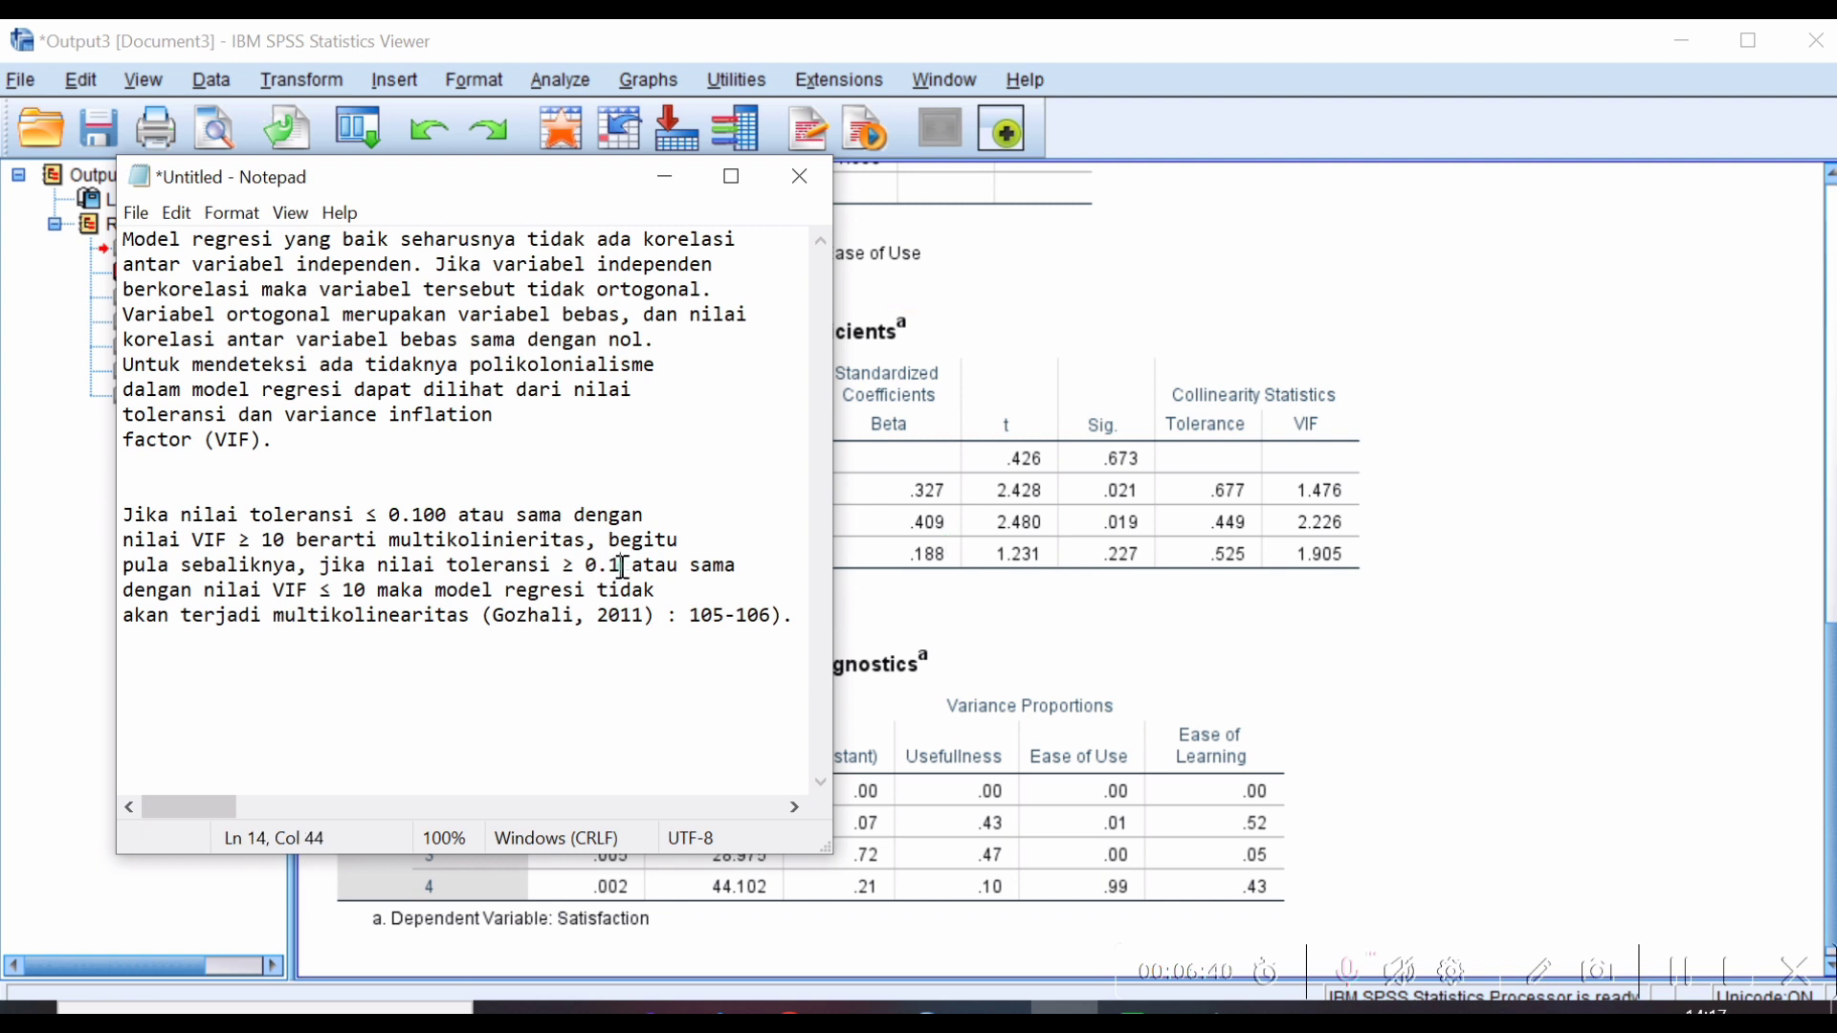
type("00")
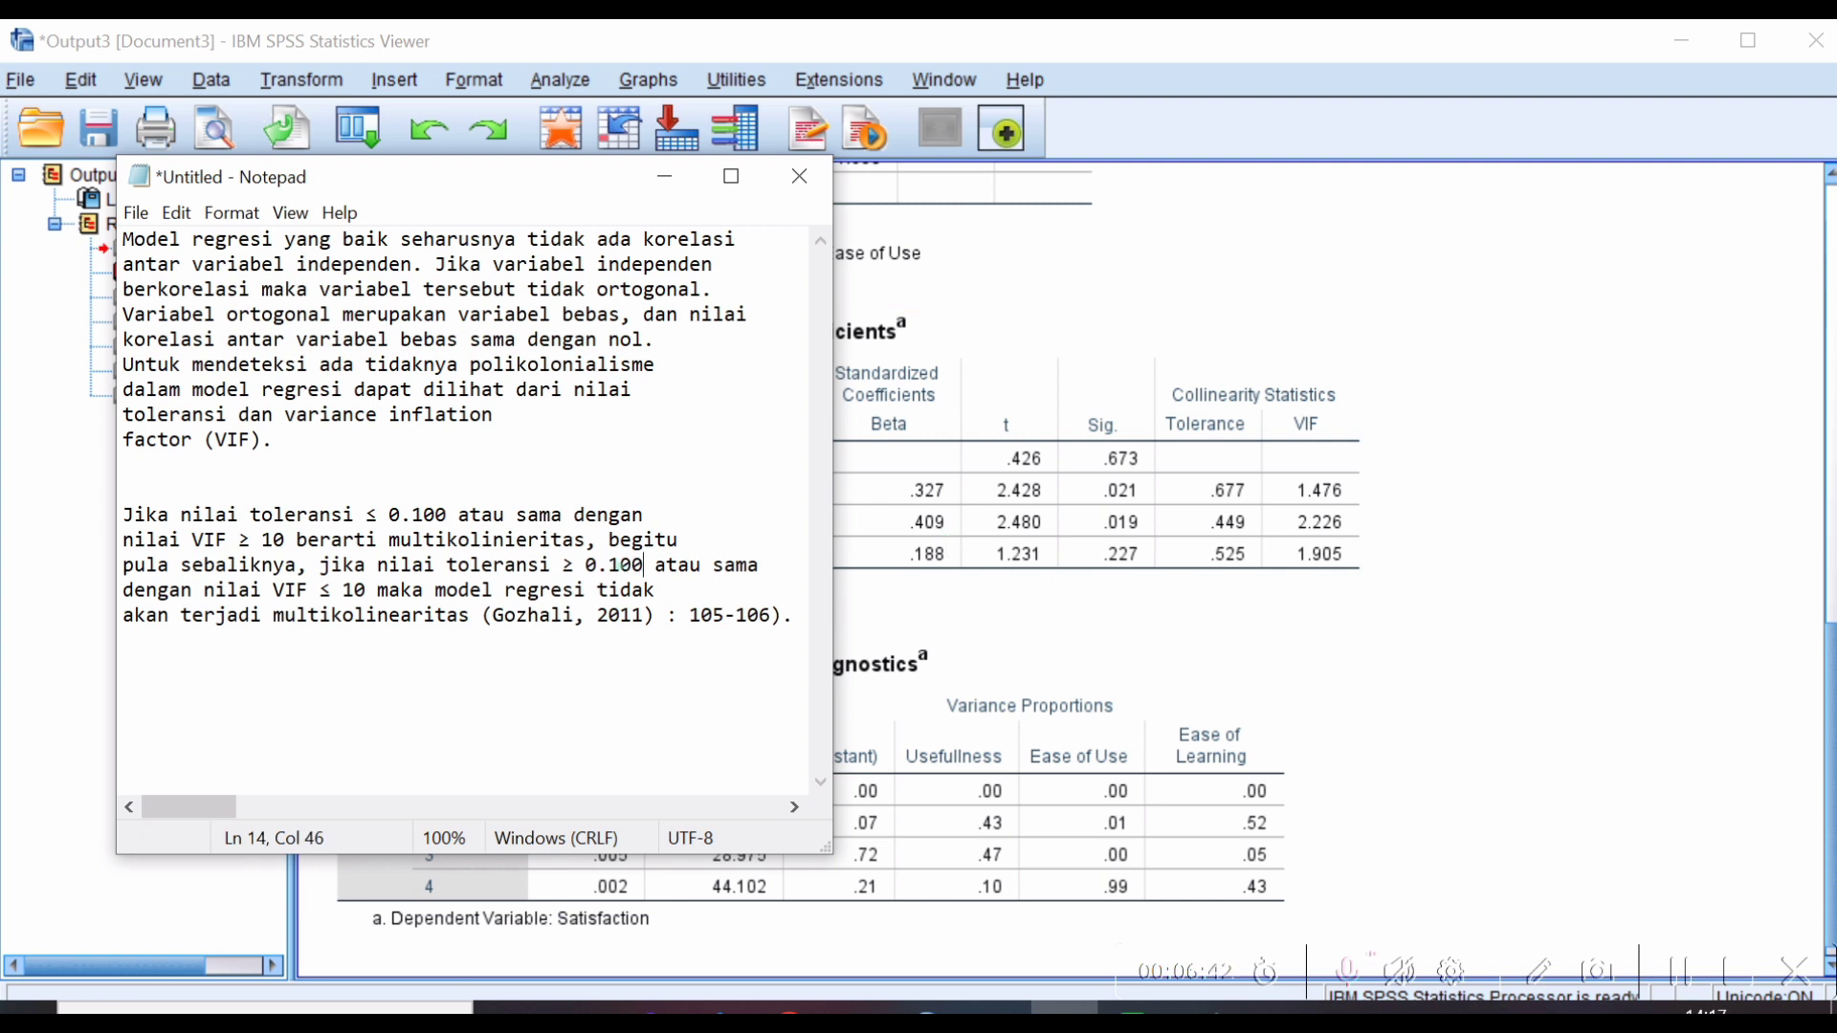